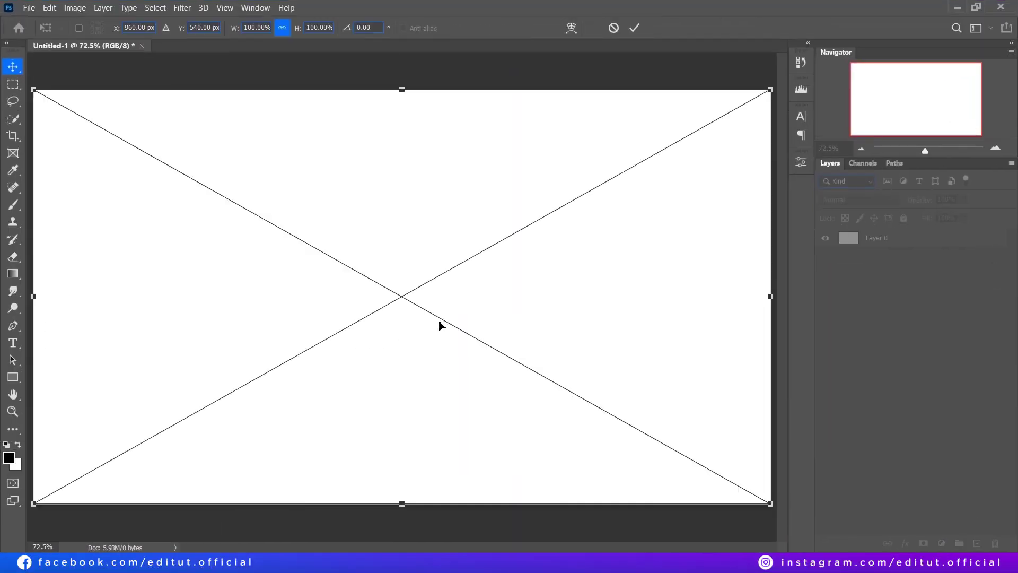
- Shrink the placed mountain photo slightly to leave a white border, then quick-select its sky
key(ctrl+t)
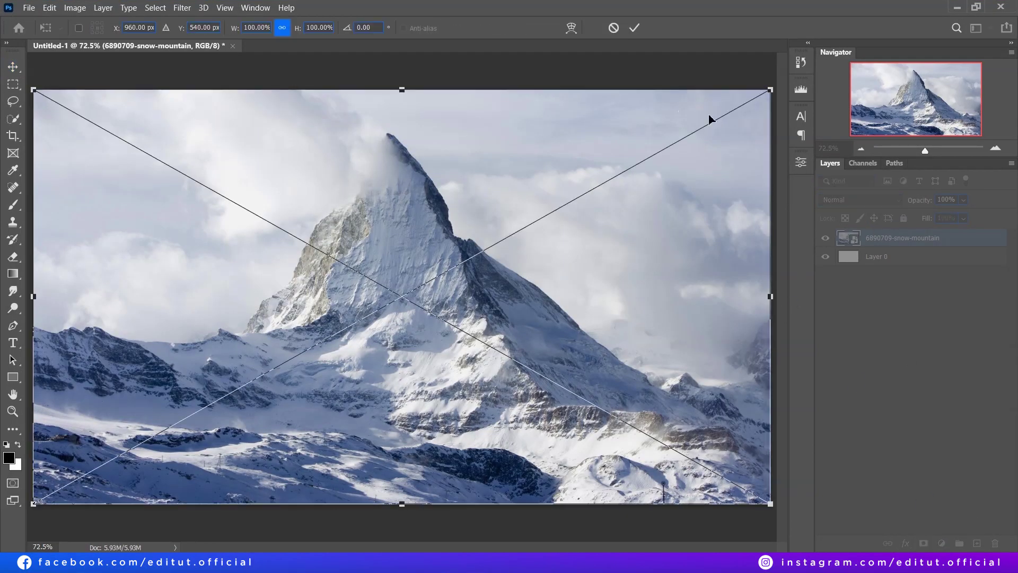
drag(771, 89, 758, 97)
key(Return)
key(w)
drag(106, 149, 636, 238)
- Refine the sky selection with the Lasso, subtracting the mountain along both ridges
alt+click(345, 231)
scroll(344, 231, up, 5)
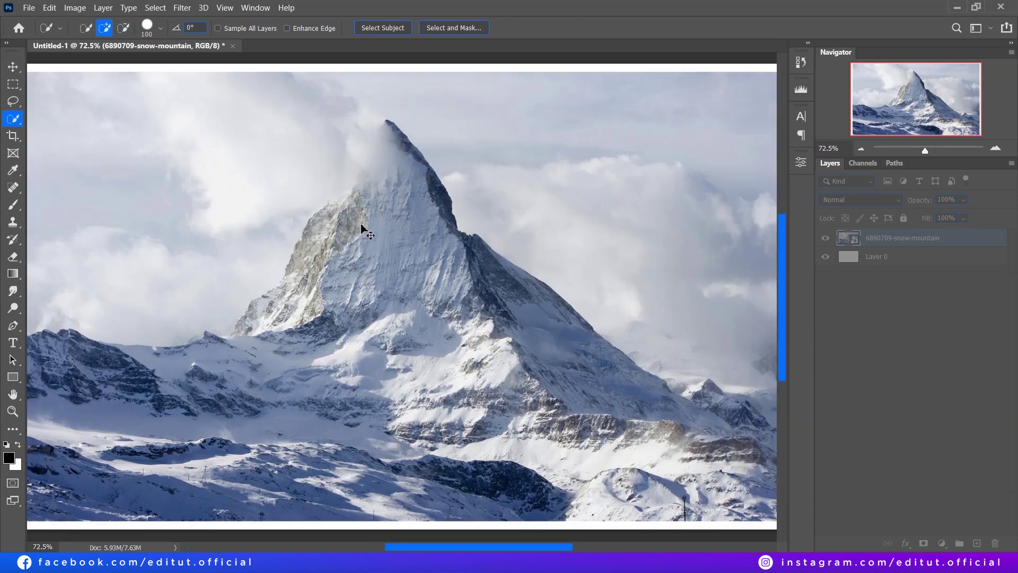
key(l)
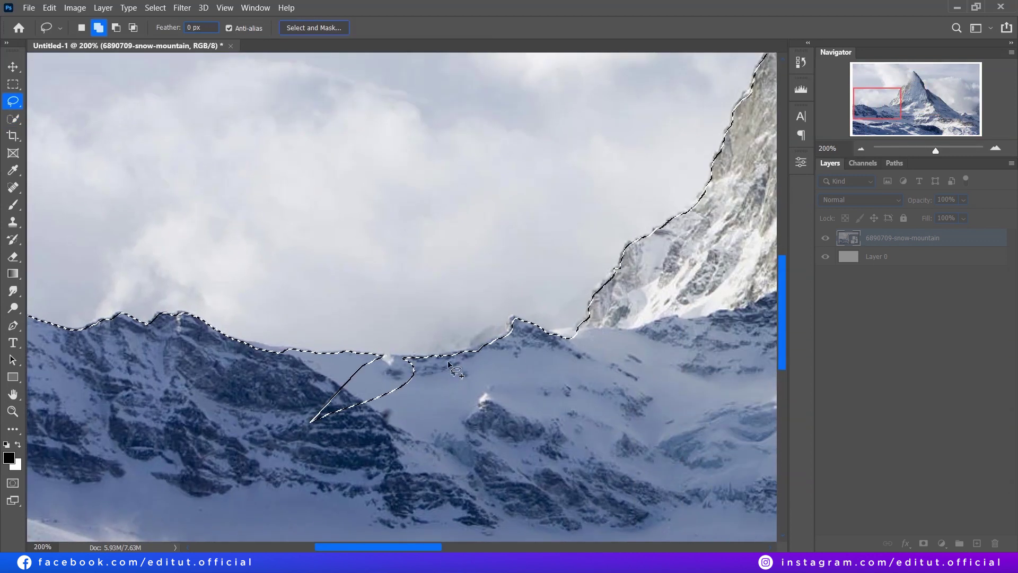
drag(497, 326, 336, 350)
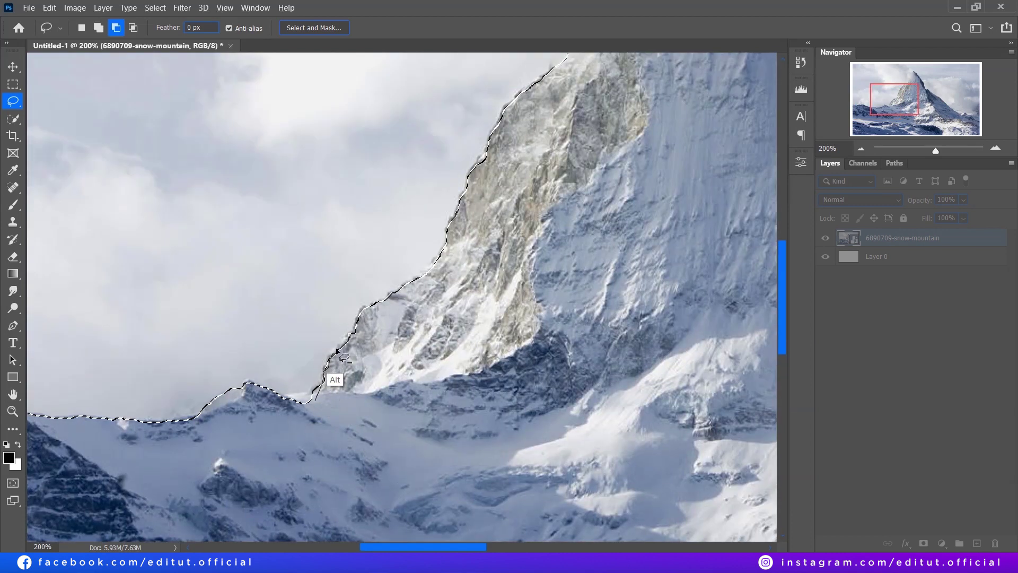
mouse_move(463, 212)
mouse_down()
mouse_move(494, 367)
mouse_move(412, 334)
mouse_up()
mouse_move(276, 222)
mouse_down()
mouse_move(355, 191)
mouse_move(266, 266)
mouse_move(441, 300)
mouse_up()
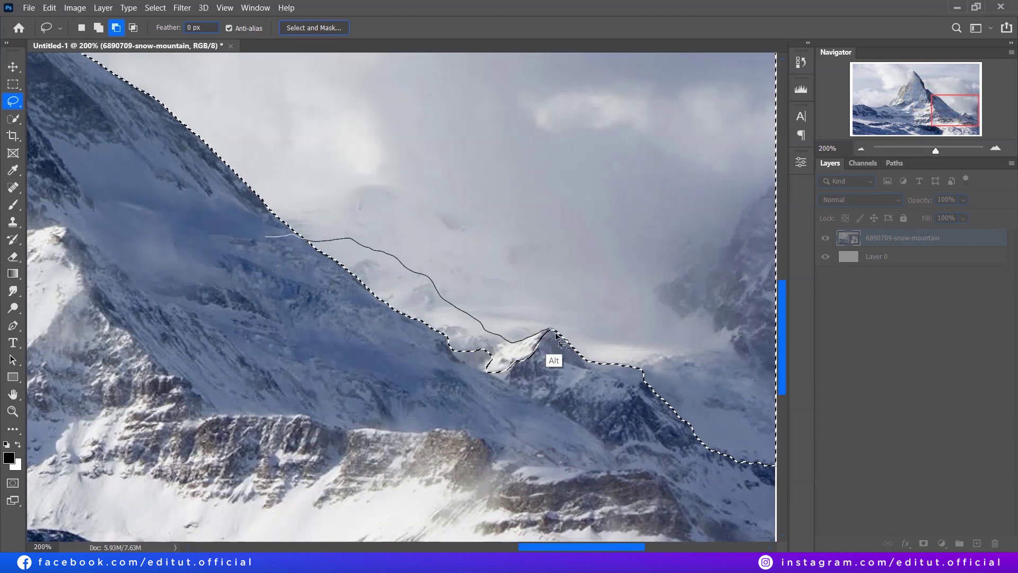
drag(557, 335, 319, 356)
drag(266, 436, 317, 351)
key(ctrl+0)
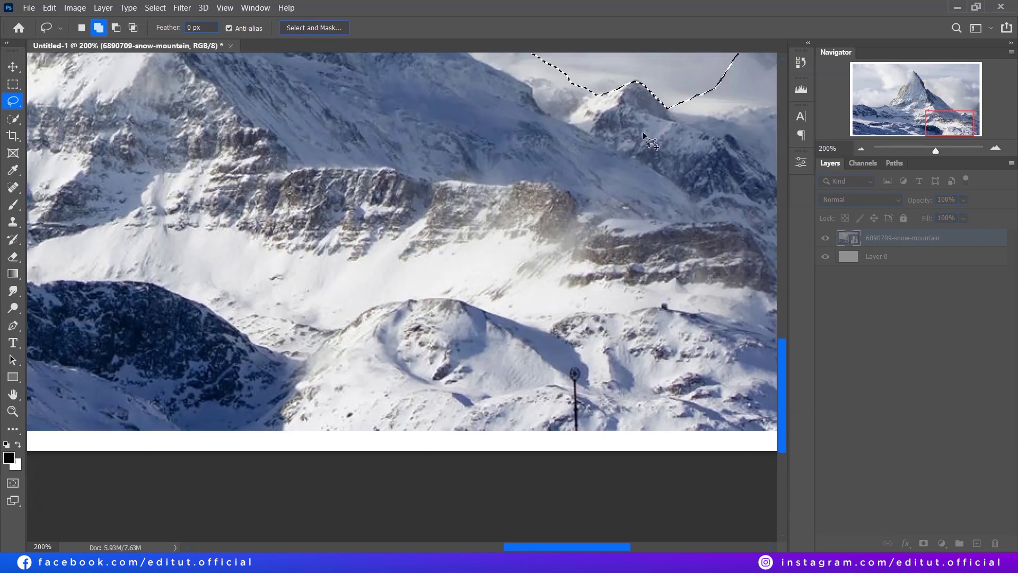
- Add an inverted layer mask to hide the sky, then add a grey Solid Color fill layer
click(923, 543)
key(ctrl+i)
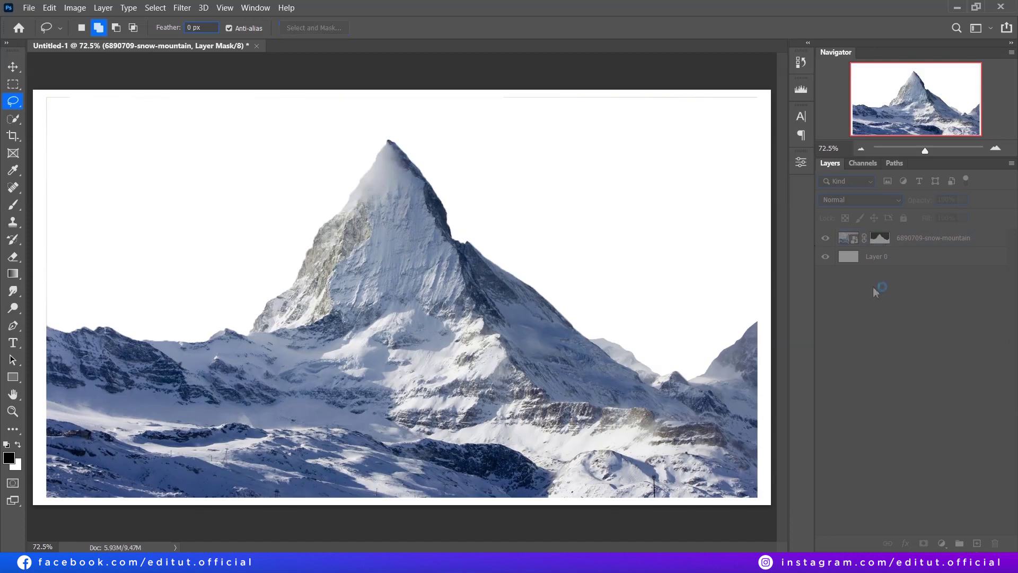
click(942, 546)
click(925, 312)
drag(584, 223, 573, 291)
- Confirm the grey fill, close the original photo, and contract the mountain mask selection twice
click(891, 163)
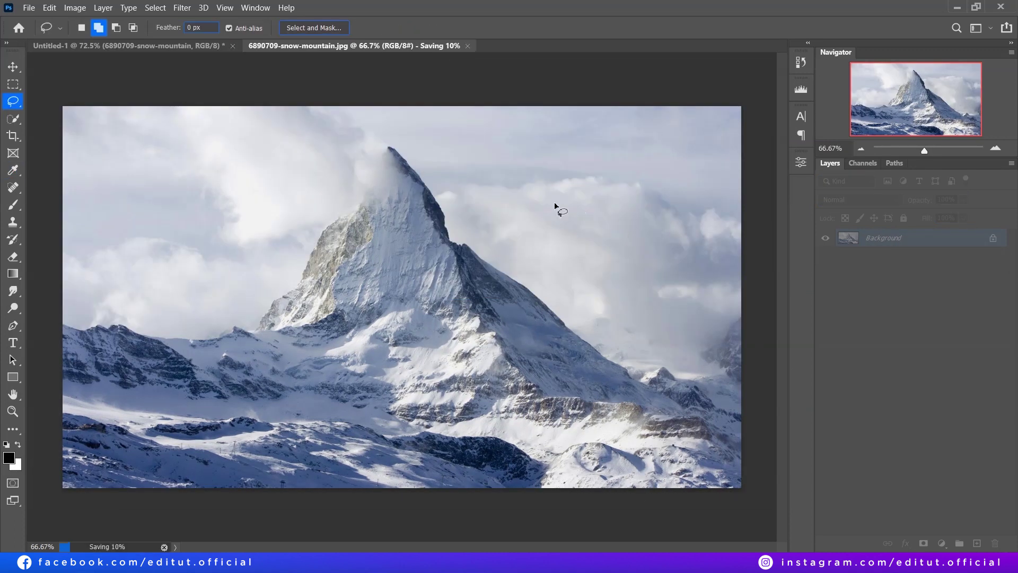
click(421, 46)
ctrl+click(863, 241)
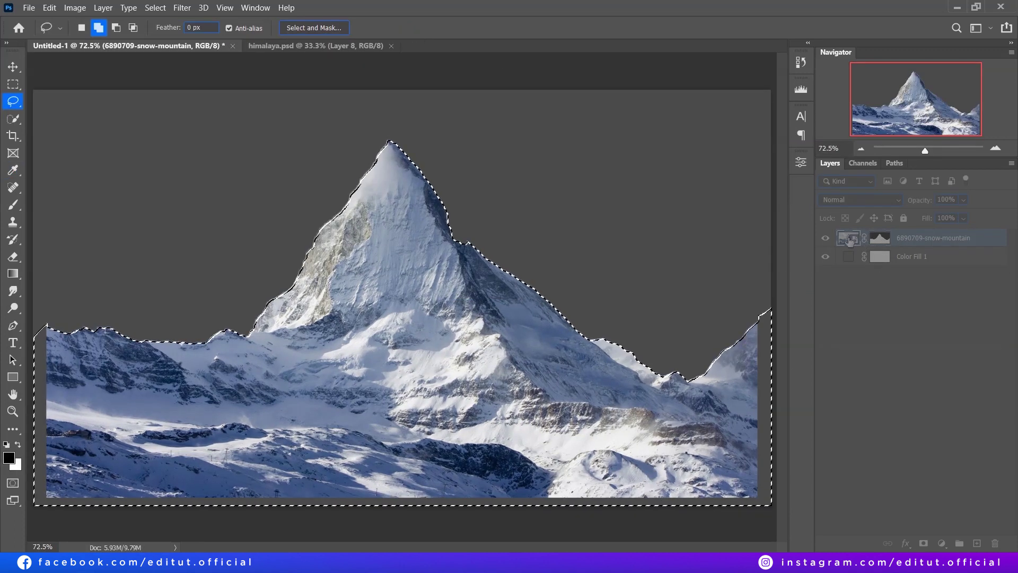
click(155, 7)
click(78, 233)
click(609, 205)
click(160, 9)
click(181, 226)
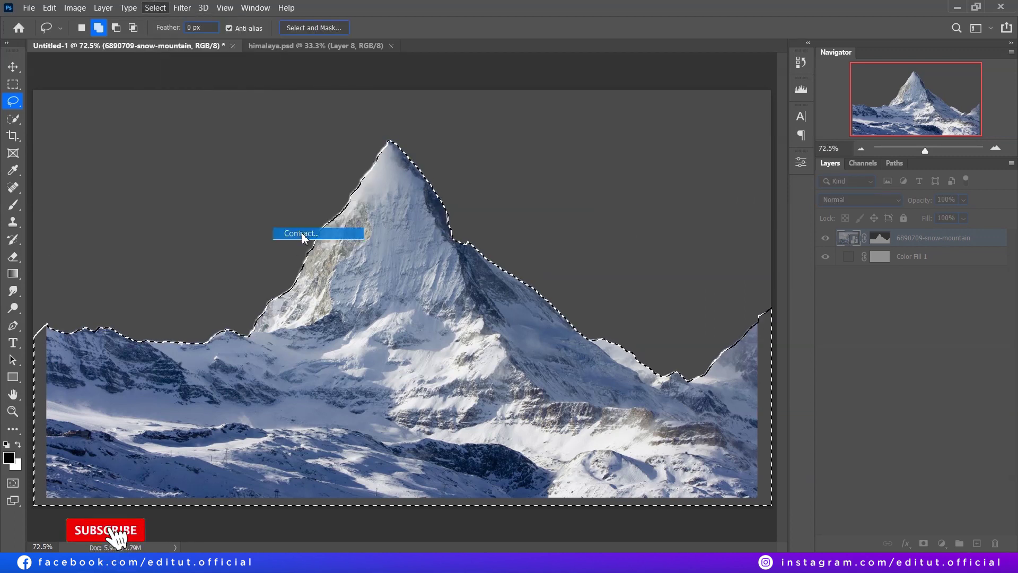
- Invert the contracted selection and clear the outer edge from the mountain's layer mask
right_click(393, 221)
click(425, 241)
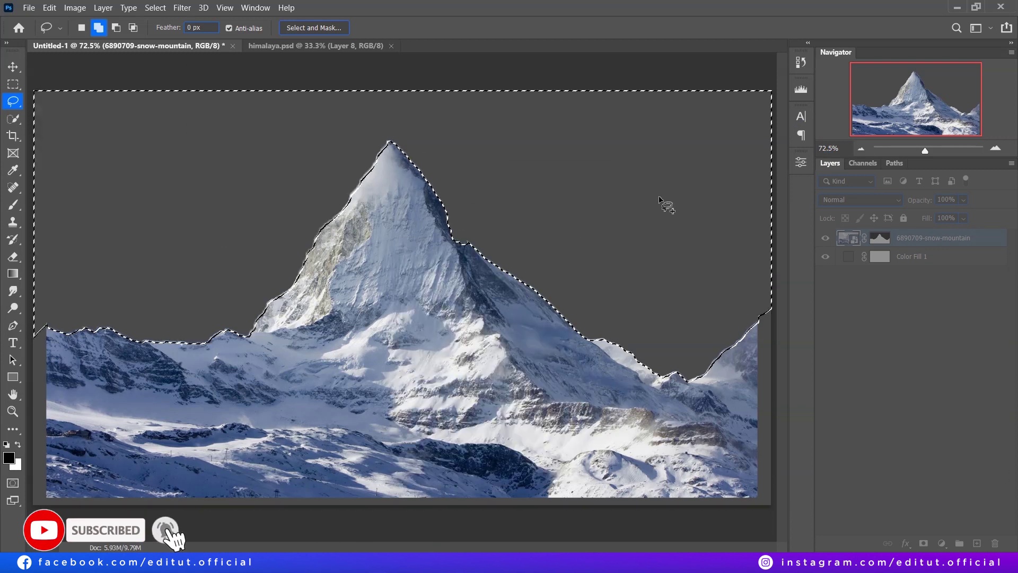
click(880, 237)
key(x)
key(Delete)
key(ctrl+d)
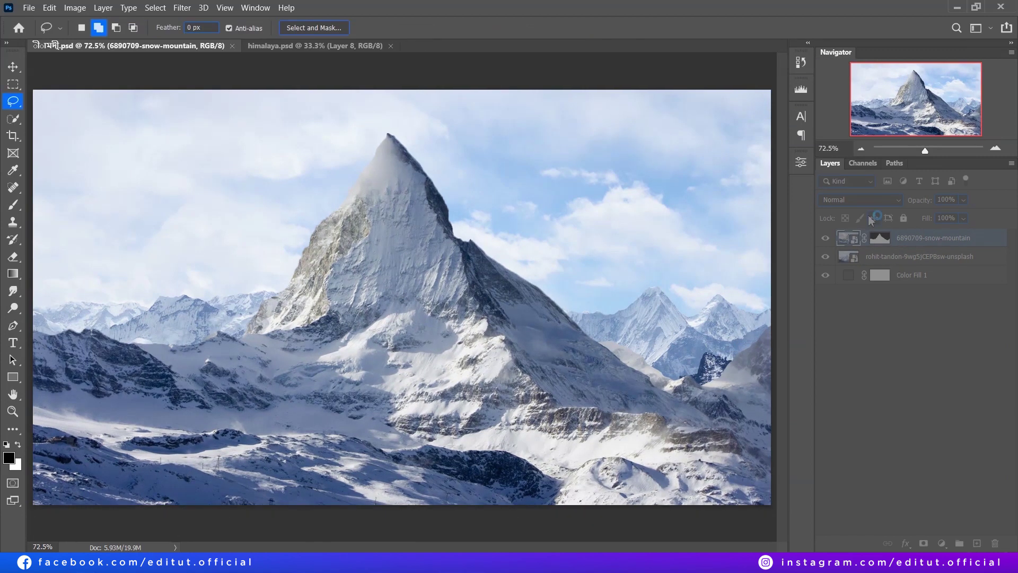
- Move the mountain-range photo slightly lower and quick-select the sky above it
key(ctrl+t)
drag(666, 209, 705, 195)
key(Return)
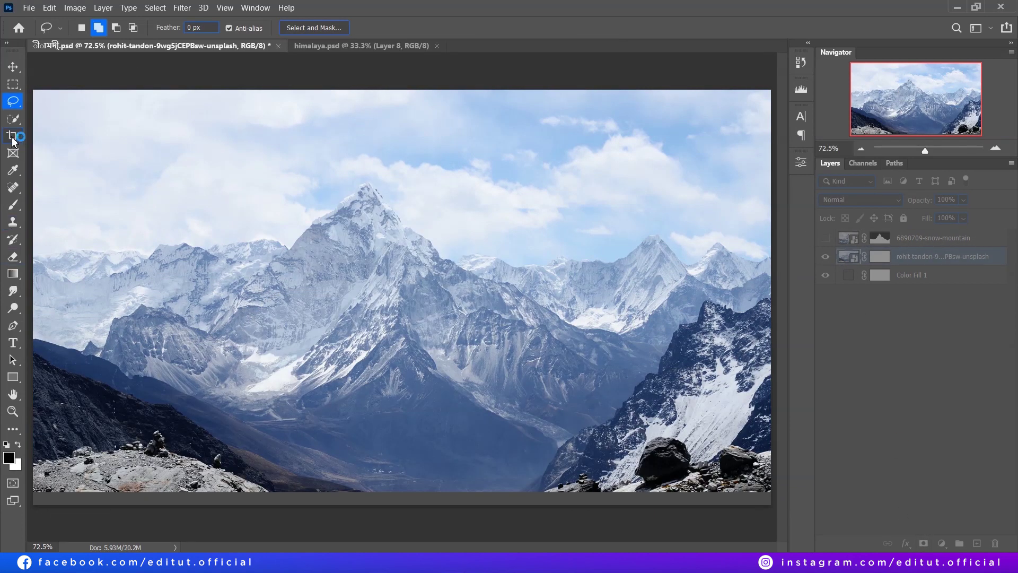
click(14, 118)
drag(159, 160, 690, 186)
- With a 60 px brush, remove the main peak, right mountains and left skyline from the selection
key(bracketleft)
key(bracketleft)
key(bracketleft)
drag(329, 243, 359, 220)
mouse_move(493, 302)
mouse_down()
mouse_move(658, 283)
mouse_move(660, 317)
mouse_up()
key(ctrl+plus)
key(ctrl+plus)
drag(212, 106, 424, 284)
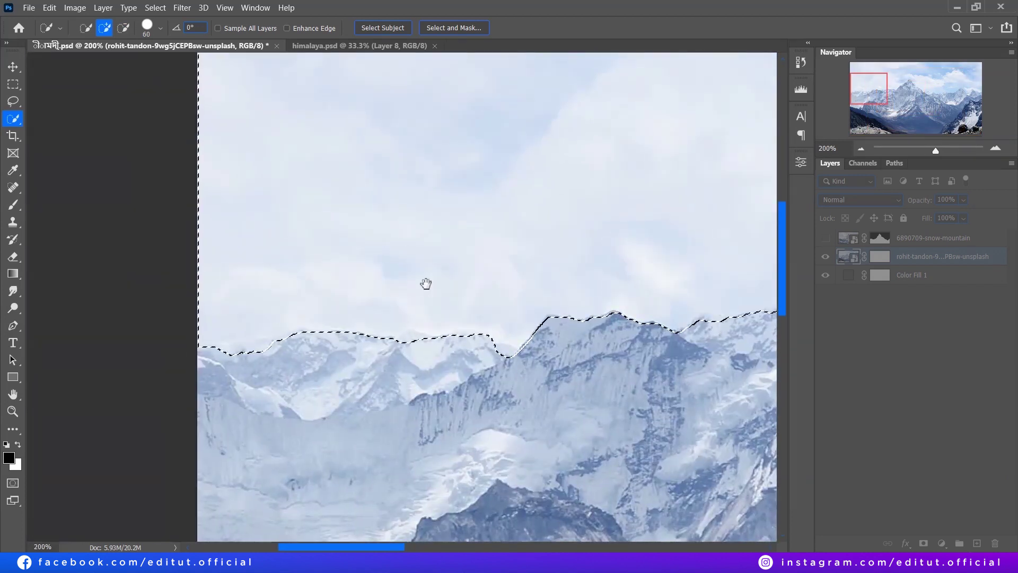
key(l)
drag(247, 450, 159, 390)
scroll(316, 257, right, 5)
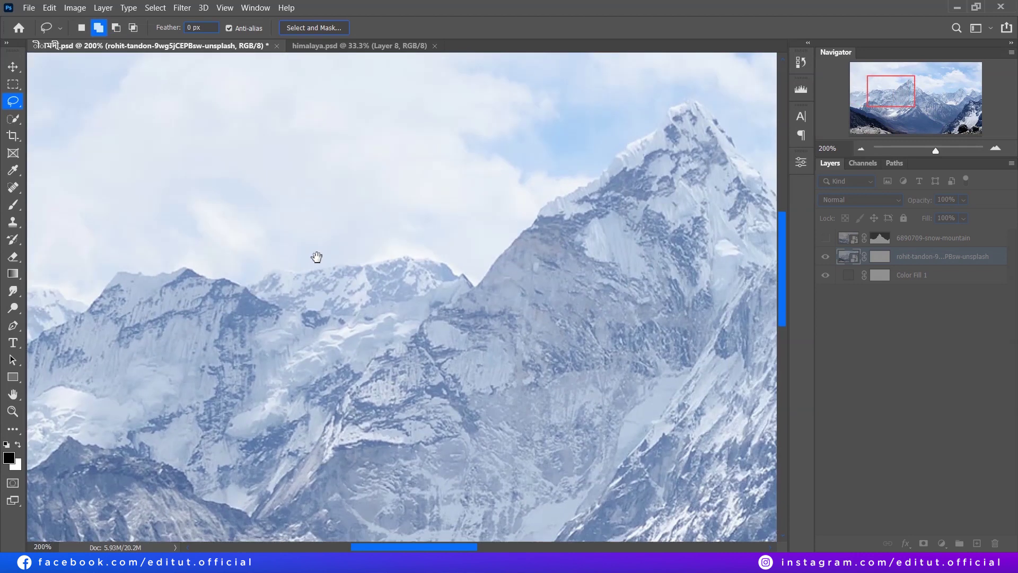
scroll(382, 336, right, 3)
- Trim the sky selection with the Lasso along the main peak, right ridge and twin peaks
mouse_move(302, 335)
mouse_down()
mouse_move(376, 293)
mouse_move(288, 348)
mouse_up()
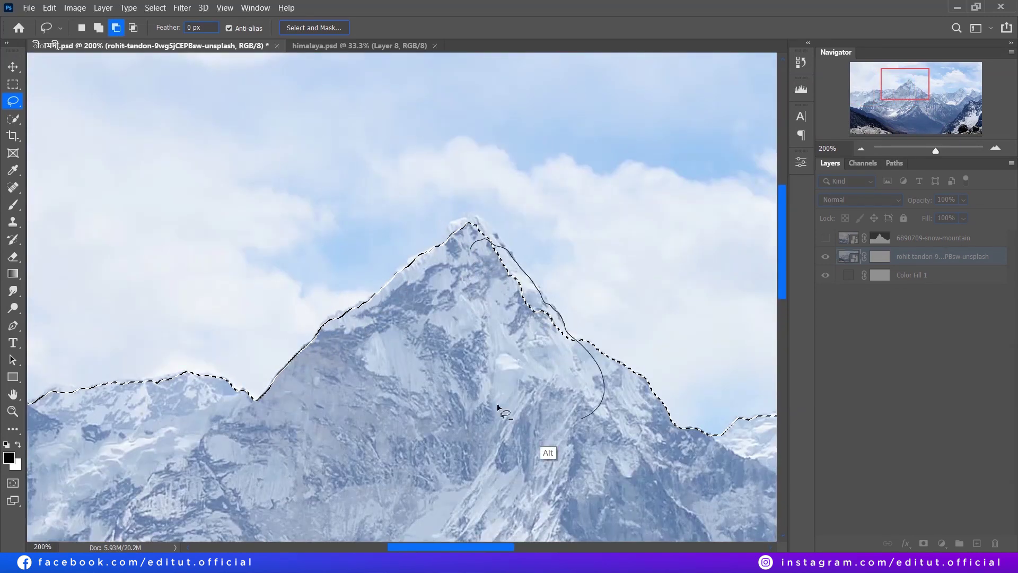
drag(498, 407, 498, 409)
scroll(371, 292, right, 5)
scroll(256, 182, down, 2)
drag(321, 190, 325, 192)
scroll(371, 239, right, 3)
scroll(371, 238, down, 2)
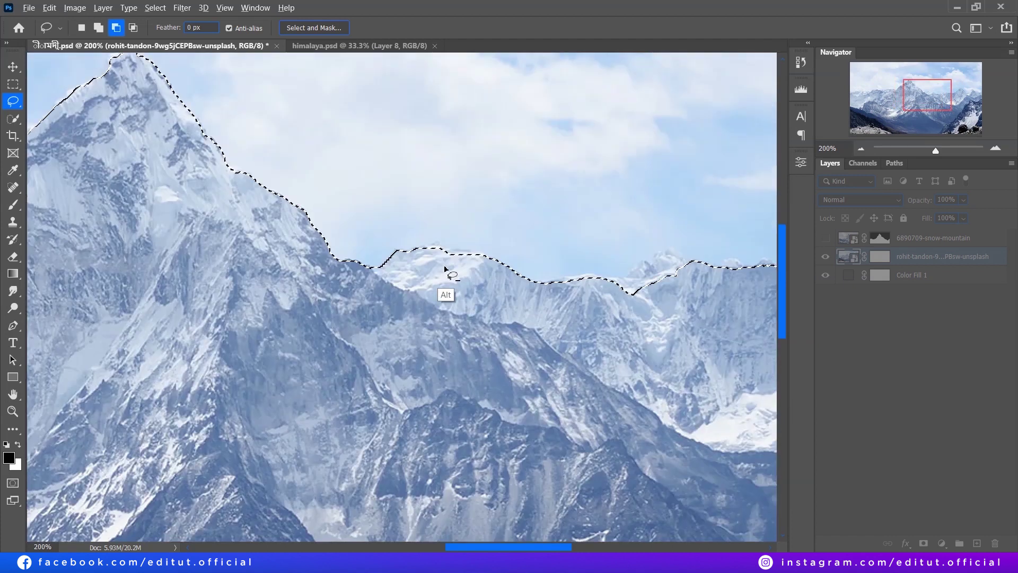
scroll(403, 286, right, 4)
drag(401, 291, 440, 283)
drag(525, 263, 532, 270)
scroll(372, 239, right, 3)
scroll(345, 265, right, 3)
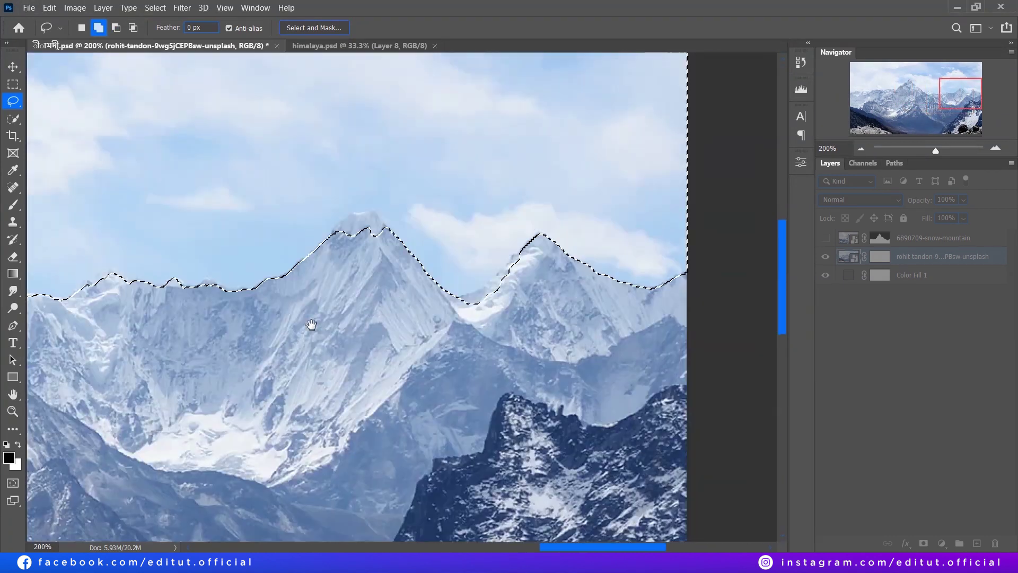
scroll(371, 255, right, 2)
drag(317, 295, 342, 285)
- Add a mask to the mountain-range photo that hides its sky
key(ctrl+0)
click(880, 256)
key(x)
key(ctrl+shift+i)
key(Delete)
key(ctrl+d)
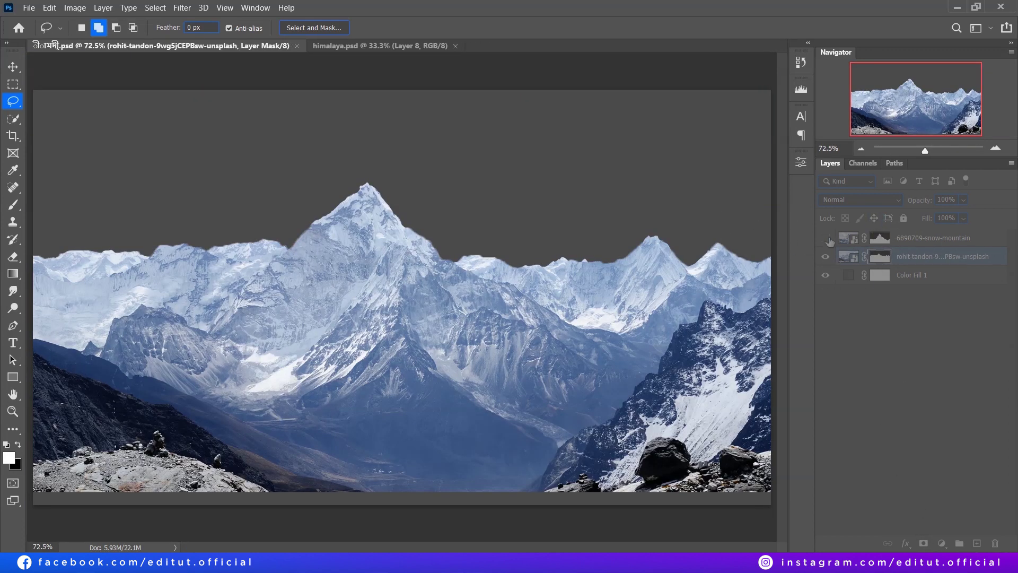
- Show the snow-mountain layer again and contract the Matterhorn selection by 2 pixels
click(826, 238)
key(ctrl+1)
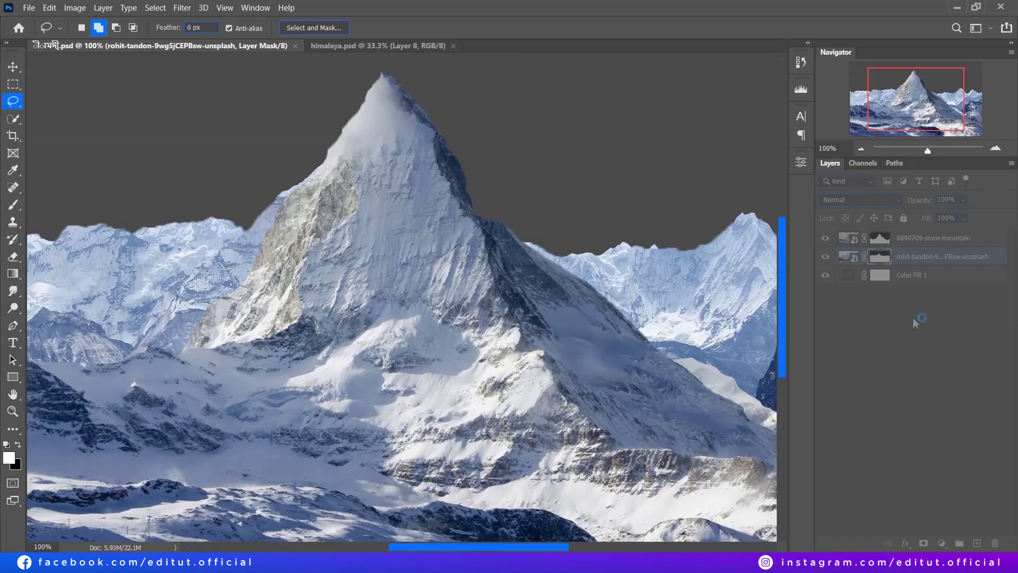
drag(394, 249, 466, 273)
click(156, 7)
click(320, 231)
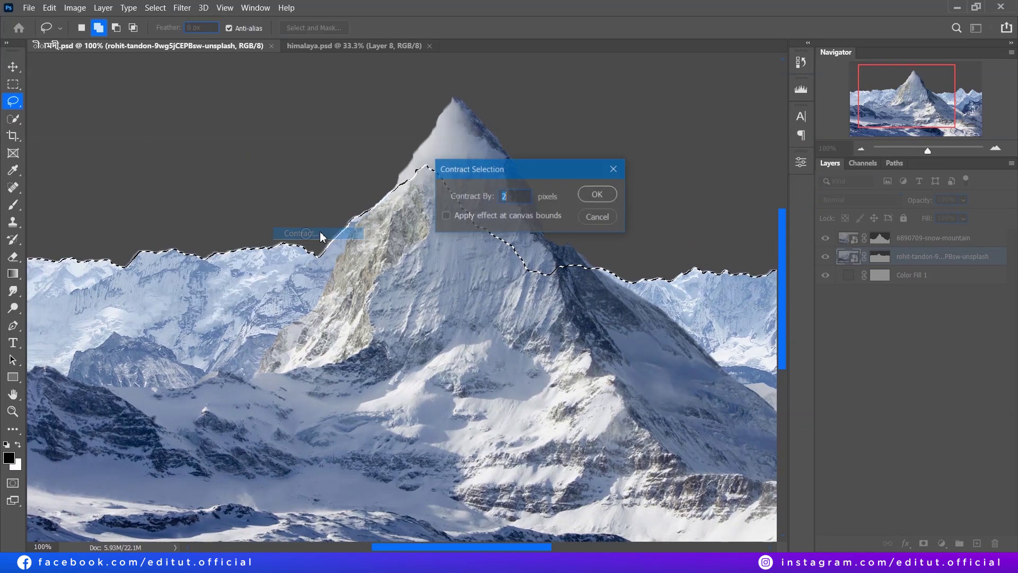
click(595, 193)
right_click(443, 301)
key(Escape)
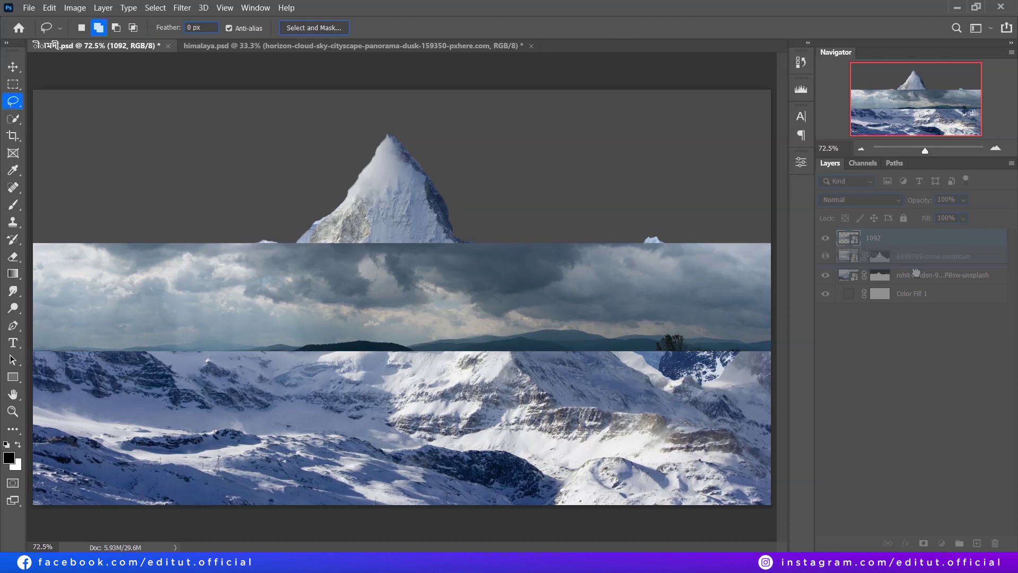
- Group the background mountain layers and stretch cloud layer 1092 into position in the sky
key(ctrl+g)
click(873, 273)
key(ctrl+t)
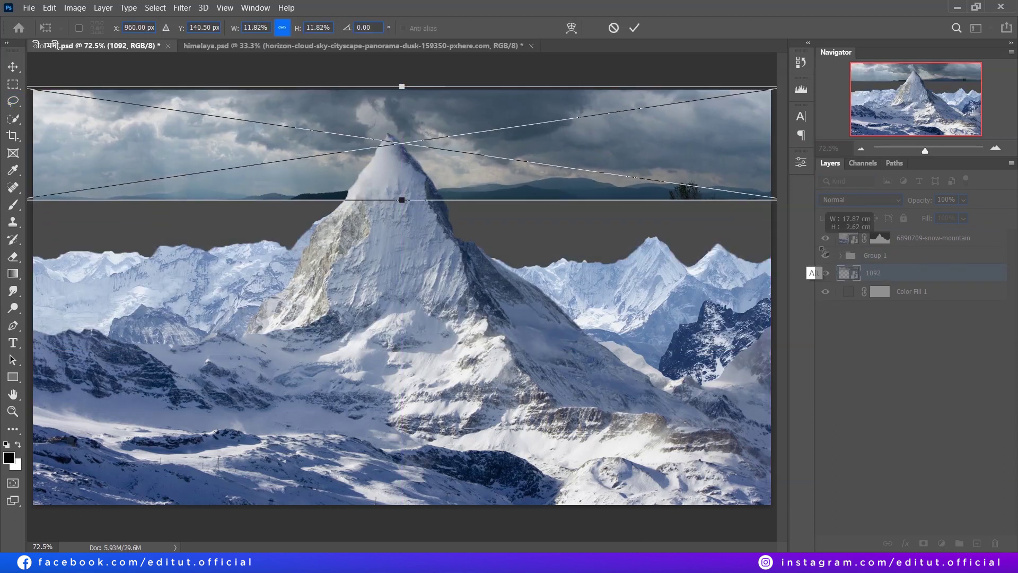
drag(666, 221, 376, 265)
key(ctrl+minus)
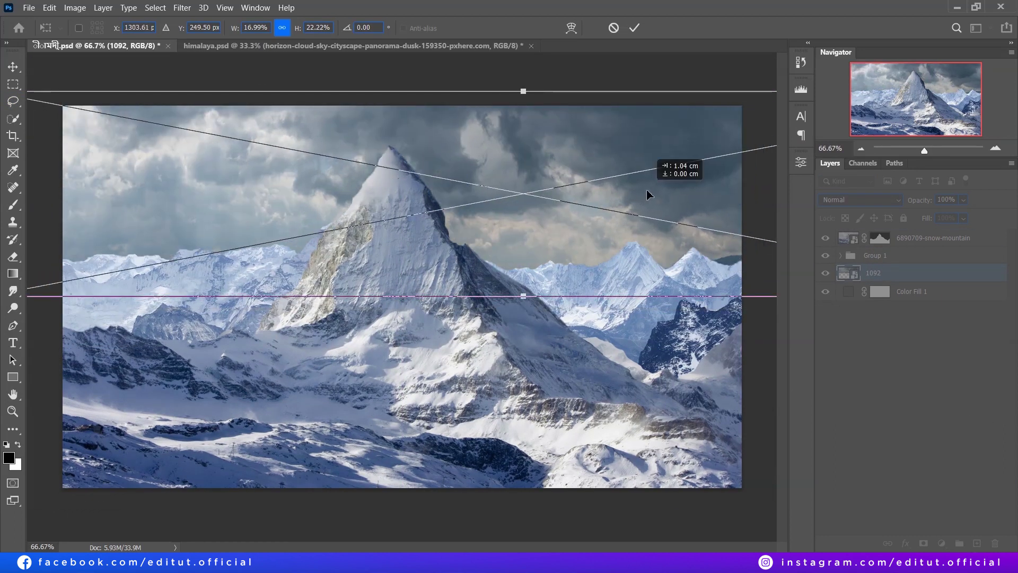
drag(605, 181, 532, 96)
drag(540, 308, 540, 342)
mouse_move(533, 298)
mouse_down()
mouse_move(486, 253)
mouse_move(550, 227)
mouse_up()
drag(495, 282, 495, 484)
key(Return)
- Paste the horizon cloud sky image and enlarge it into place
key(ctrl+v)
key(ctrl+t)
mouse_move(691, 139)
mouse_down()
mouse_move(692, 127)
mouse_move(692, 141)
mouse_up()
drag(737, 101, 508, 275)
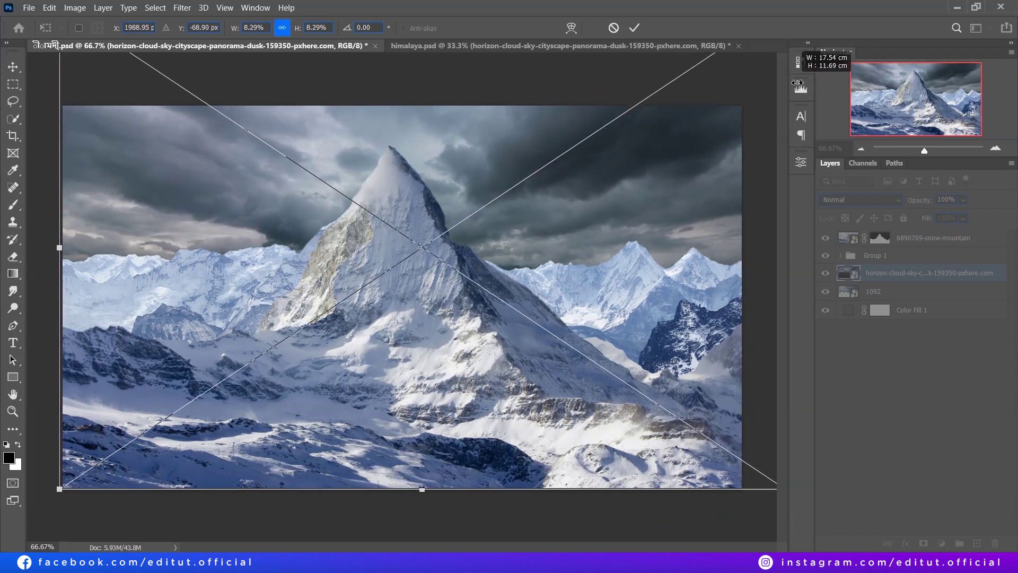
key(Return)
- Brush the sky mask to soften the dark horizon band, darkening left of the peak and brightening right
key(l)
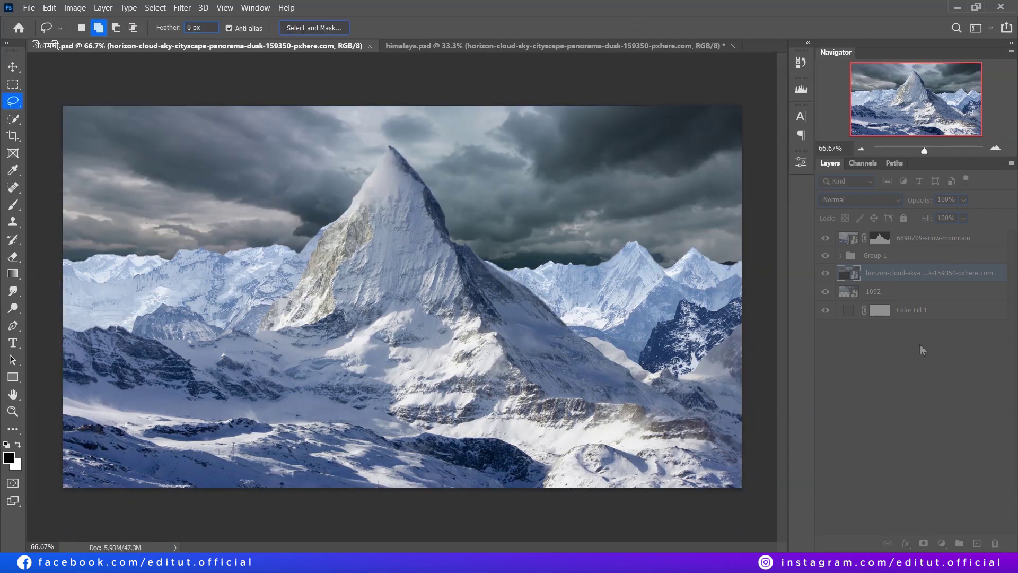
click(22, 211)
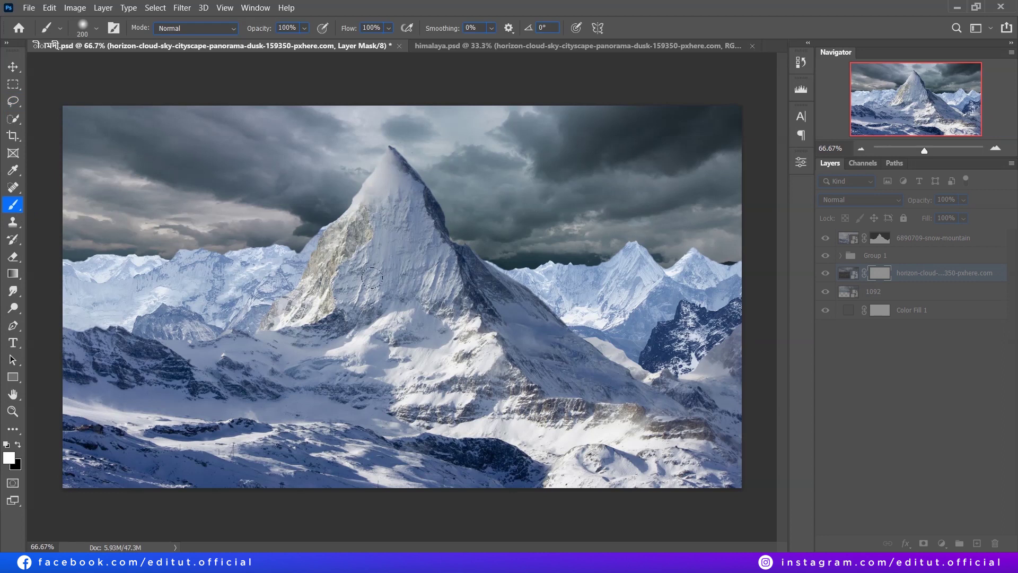
key(x)
drag(512, 256, 525, 260)
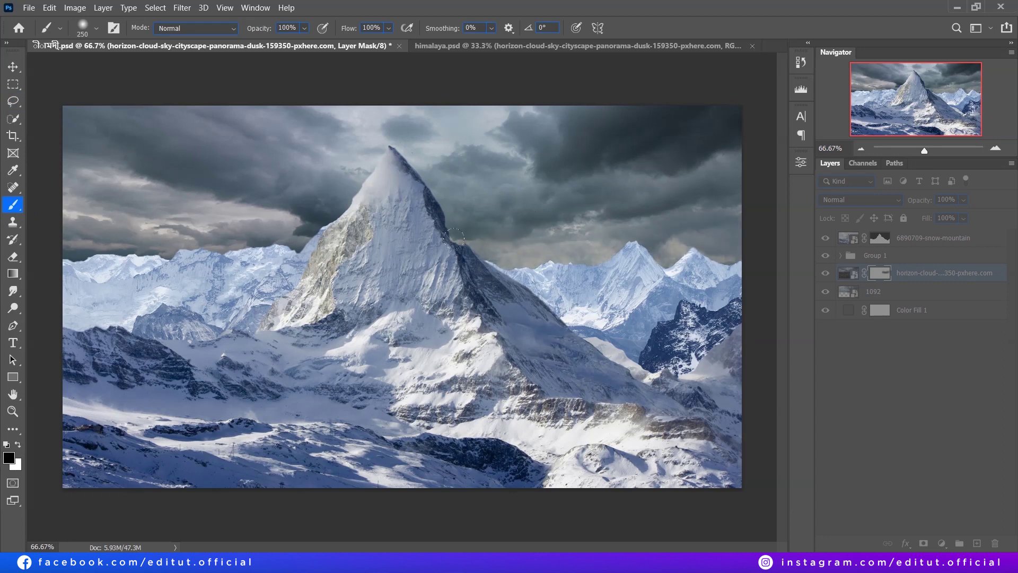
drag(453, 239, 610, 254)
drag(69, 249, 358, 223)
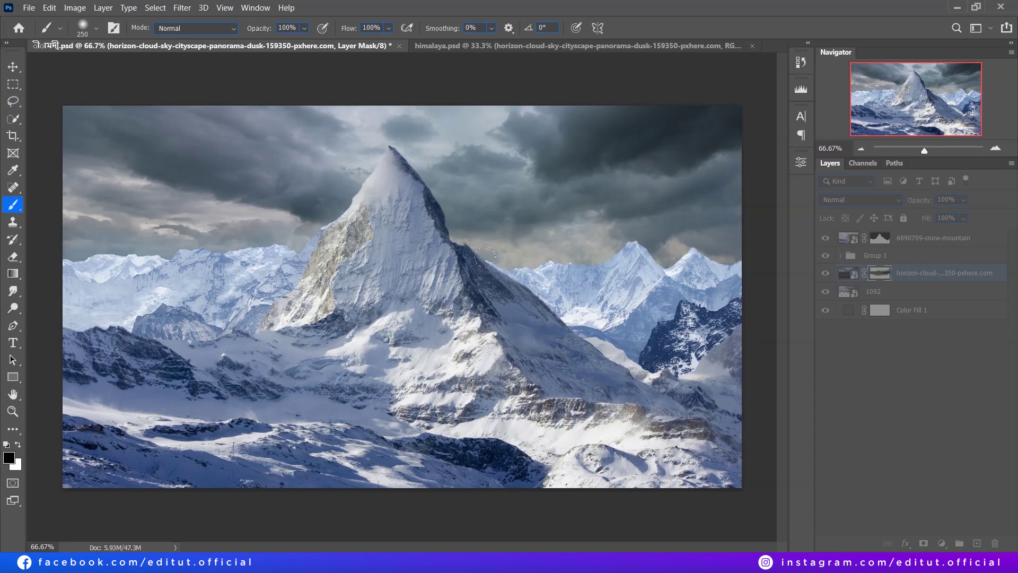
drag(556, 170, 716, 133)
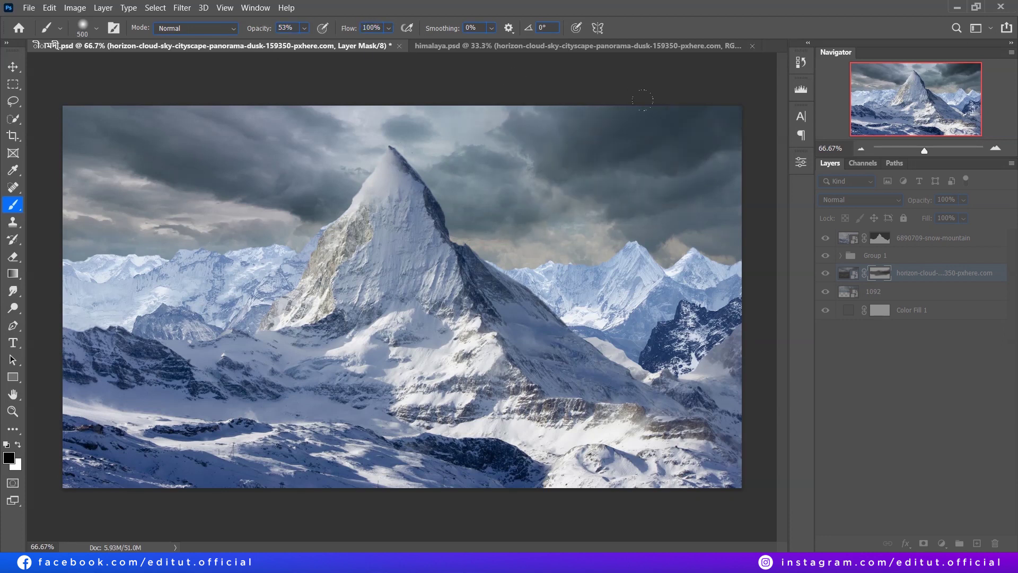
drag(520, 138, 329, 148)
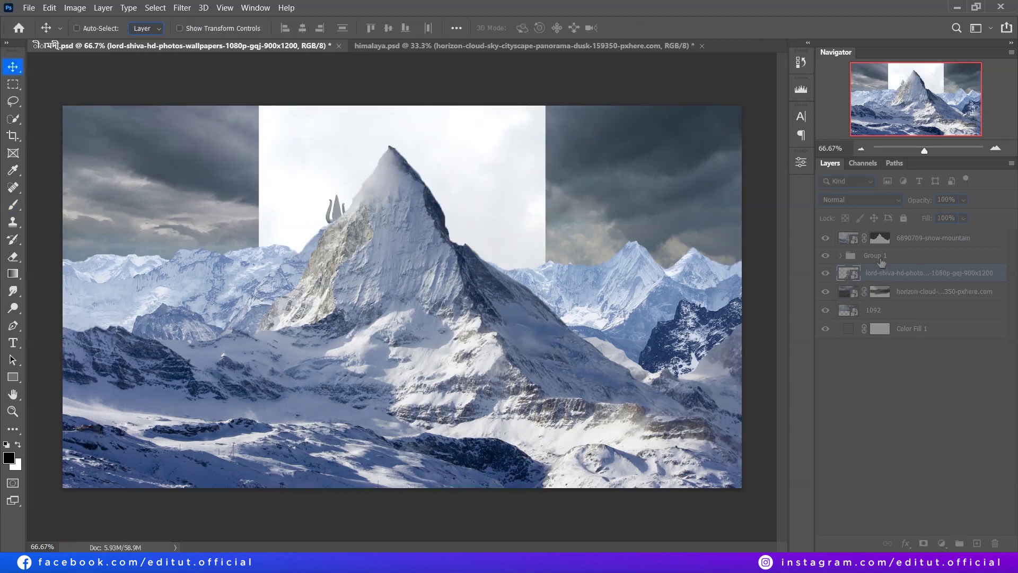
- Commit the Shiva statue, remove its white sky via Color Range, and shrink it
key(Return)
click(155, 8)
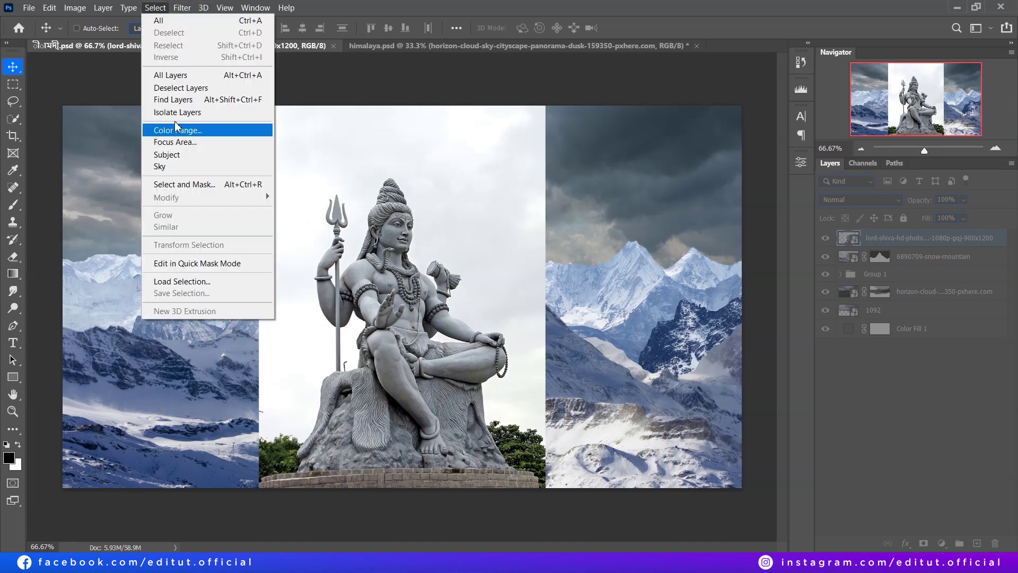
click(180, 130)
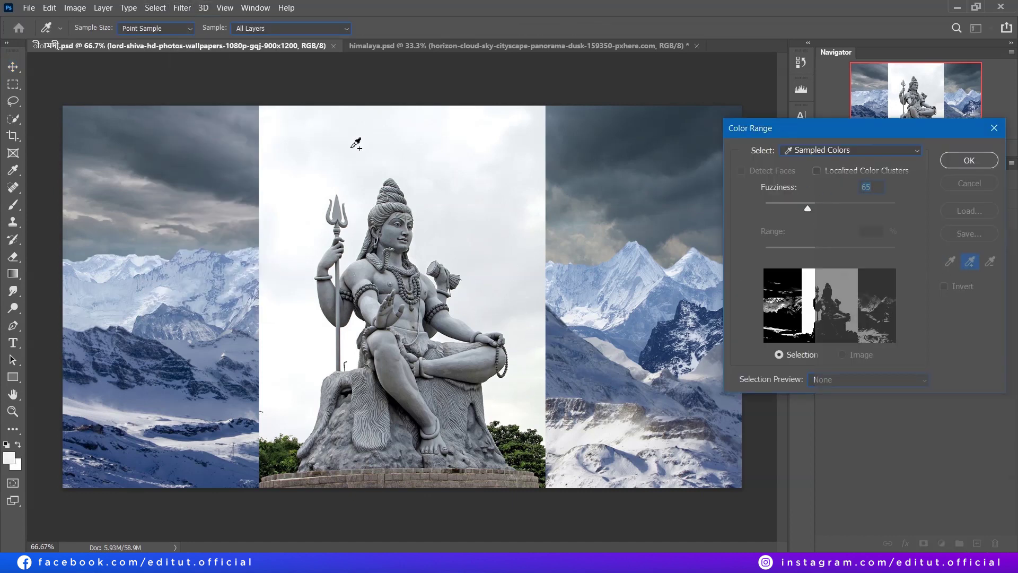
click(923, 543)
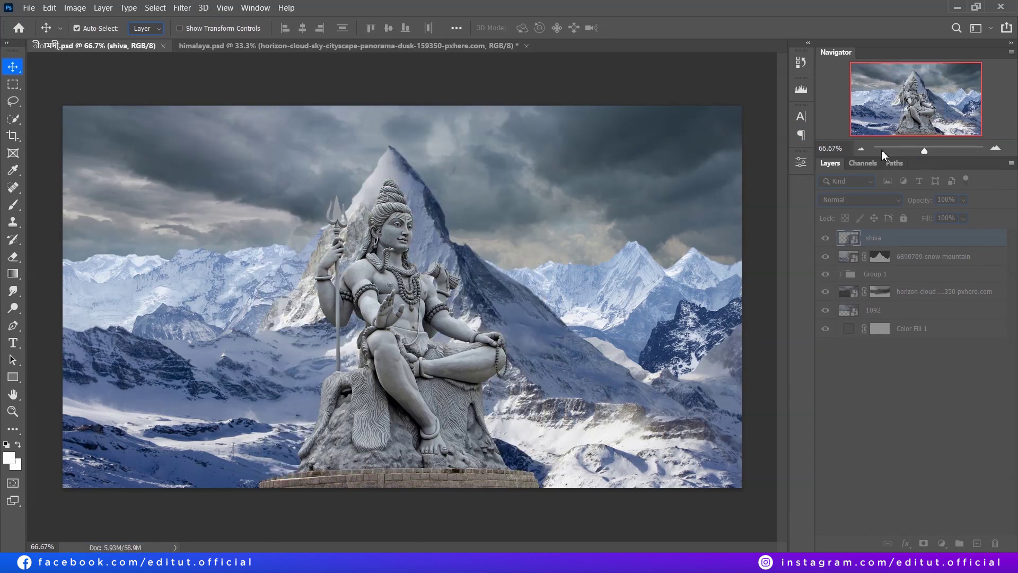
drag(882, 149, 928, 150)
key(ctrl+t)
drag(592, 346, 455, 318)
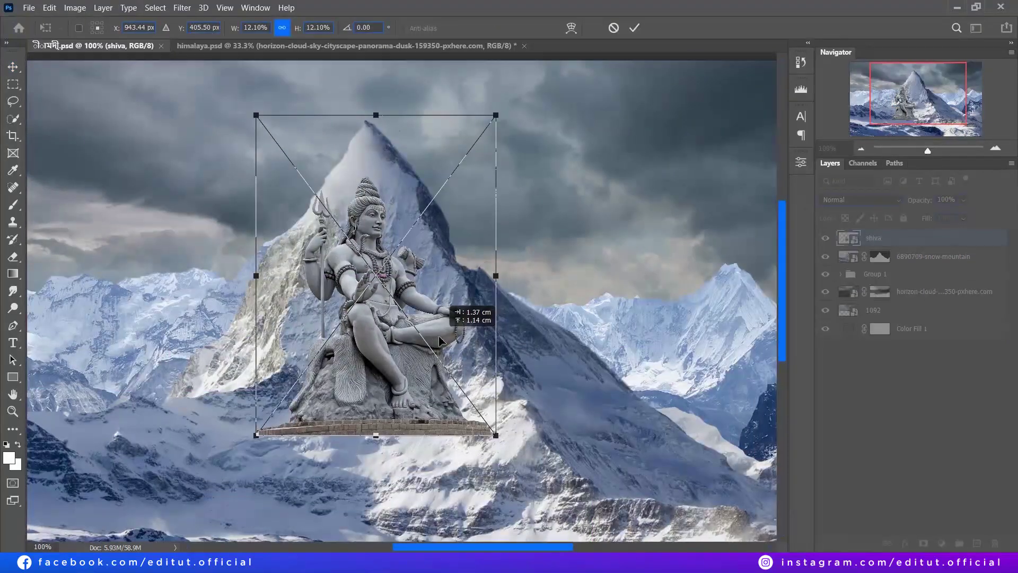
key(Return)
- Flip the statue and snow-mountain layers horizontally together and enlarge them slightly upward
ctrl+click(901, 256)
key(ctrl+t)
right_click(480, 214)
click(509, 445)
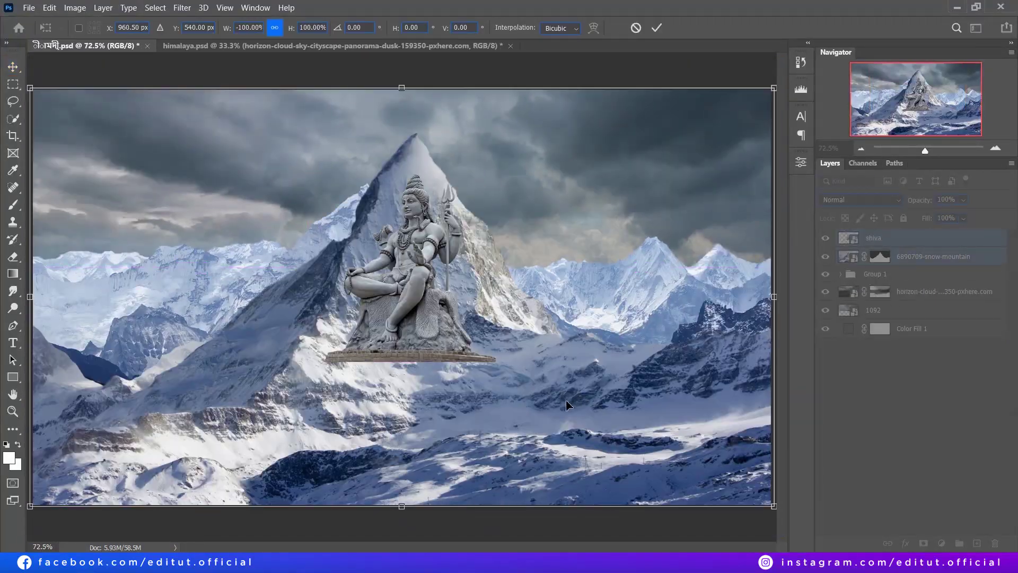
drag(663, 170, 797, 20)
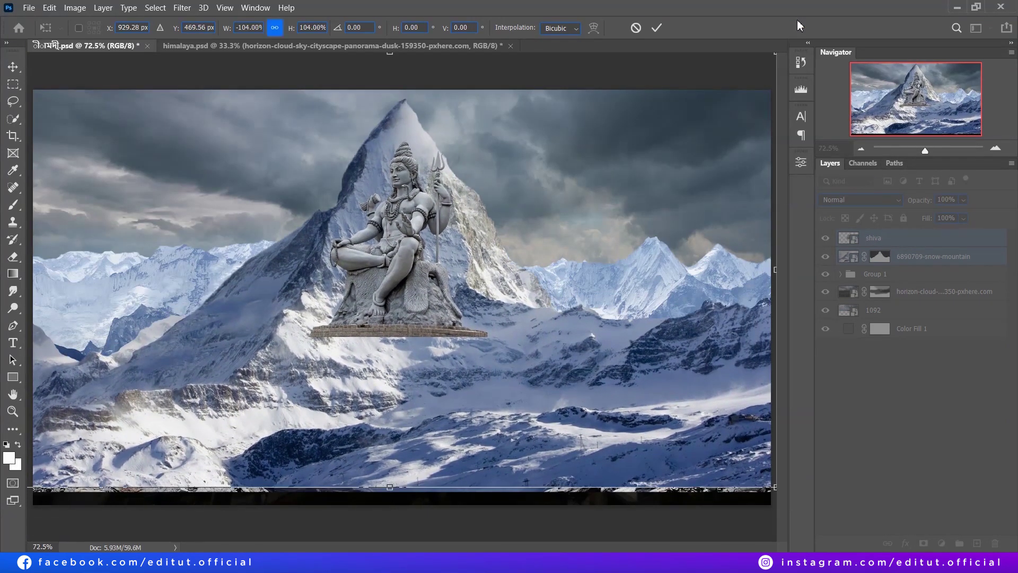
key(Return)
- Flip the statue alone back to its original facing and resize it slightly
click(825, 239)
click(875, 238)
key(ctrl+t)
right_click(421, 236)
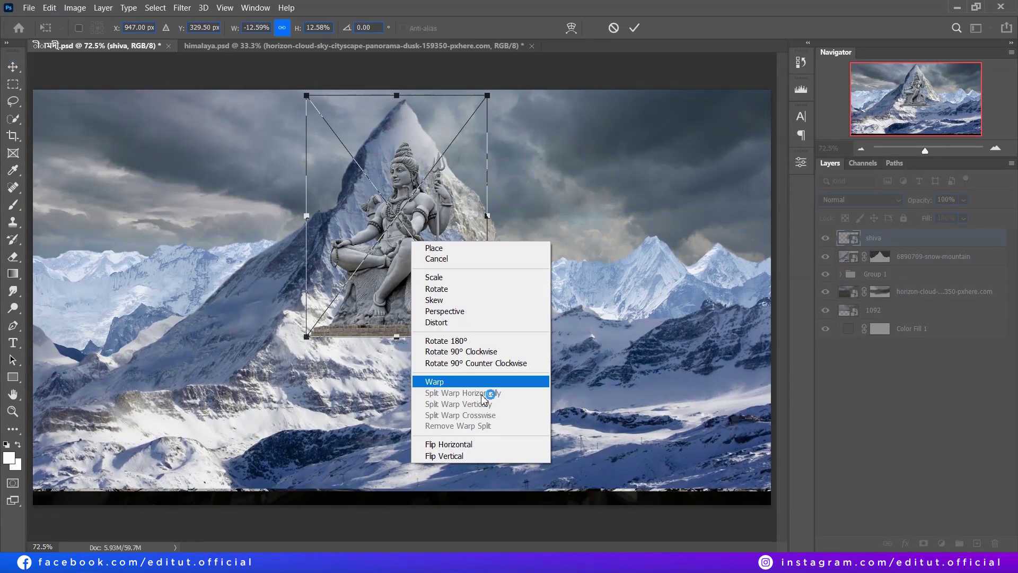
click(478, 432)
drag(306, 96, 318, 96)
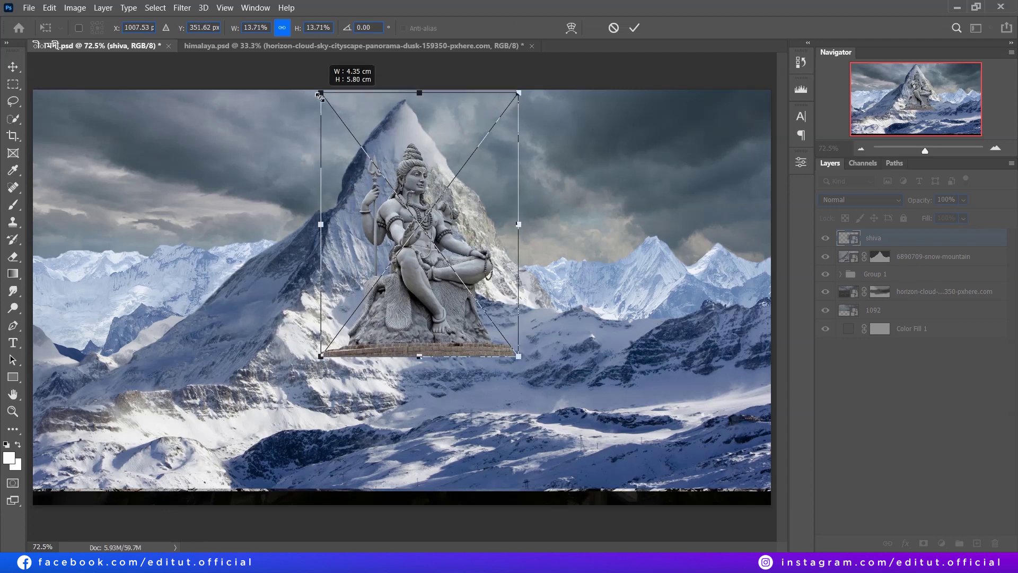
key(Return)
- Move the statue in front of the peak and add a layer mask to it
key(ctrl+1)
drag(462, 344, 470, 344)
click(923, 543)
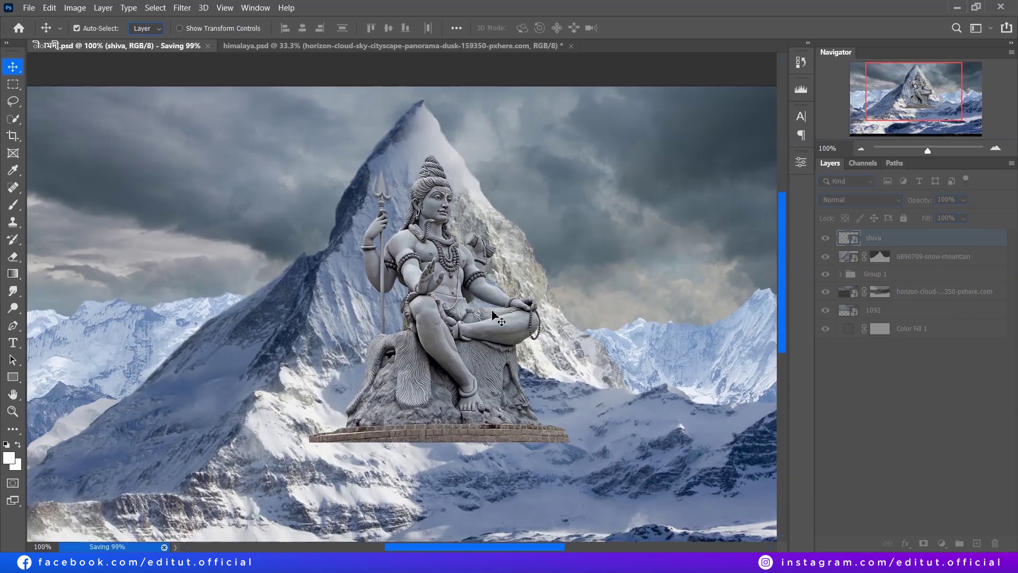
key(b)
key(ctrl+plus)
key(ctrl+plus)
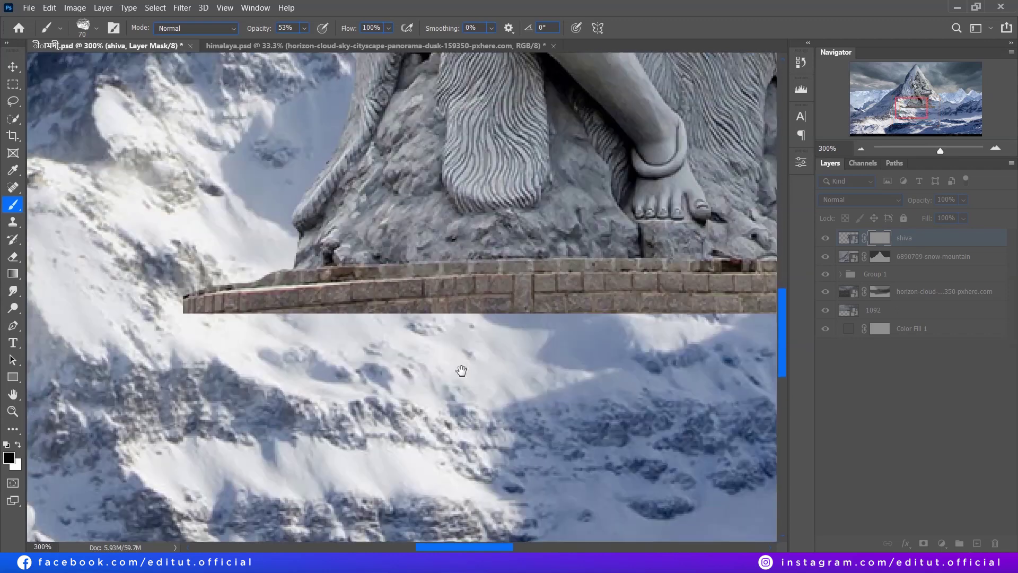
- With a smaller black brush, paint out the stone base on the shiva mask, including left of the foot
key(bracketleft)
key(bracketleft)
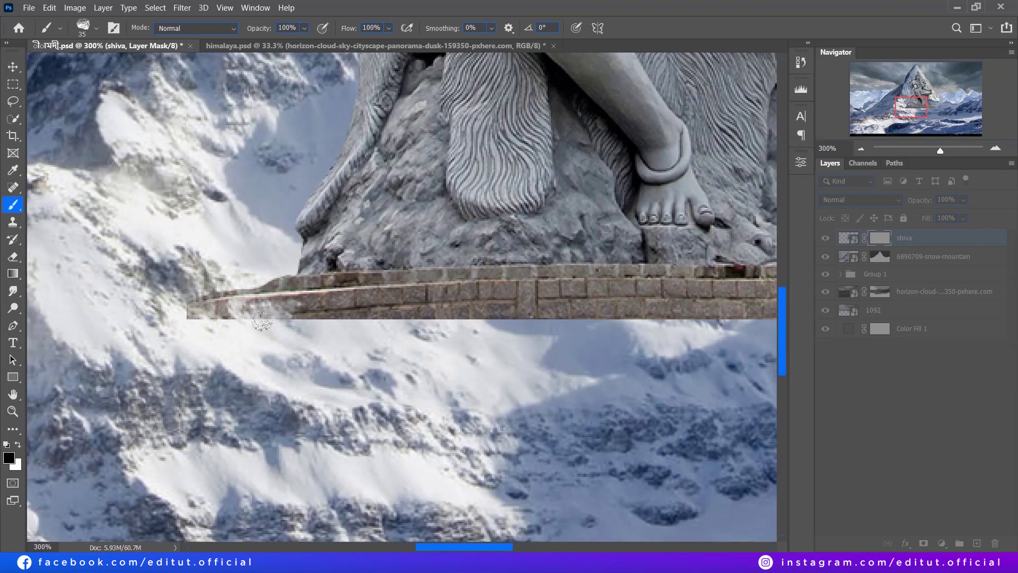
mouse_move(329, 289)
mouse_down()
mouse_move(297, 299)
mouse_move(345, 223)
mouse_move(262, 313)
mouse_move(571, 258)
mouse_move(663, 276)
mouse_move(483, 276)
mouse_move(591, 272)
mouse_move(502, 327)
mouse_up()
scroll(591, 272, right, 5)
drag(246, 313, 159, 213)
scroll(529, 320, left, 4)
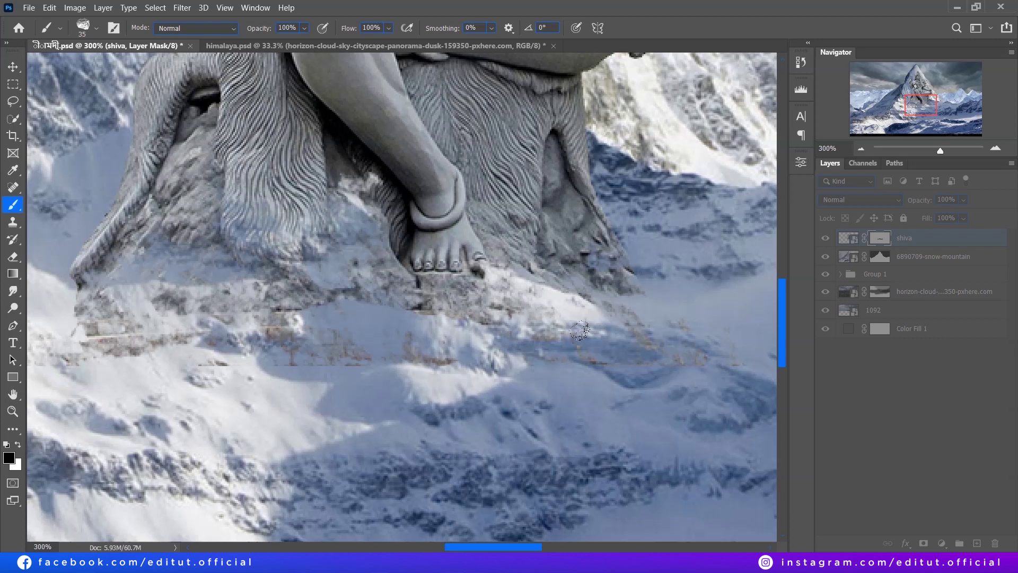
scroll(89, 112, left, 3)
scroll(89, 112, up, 2)
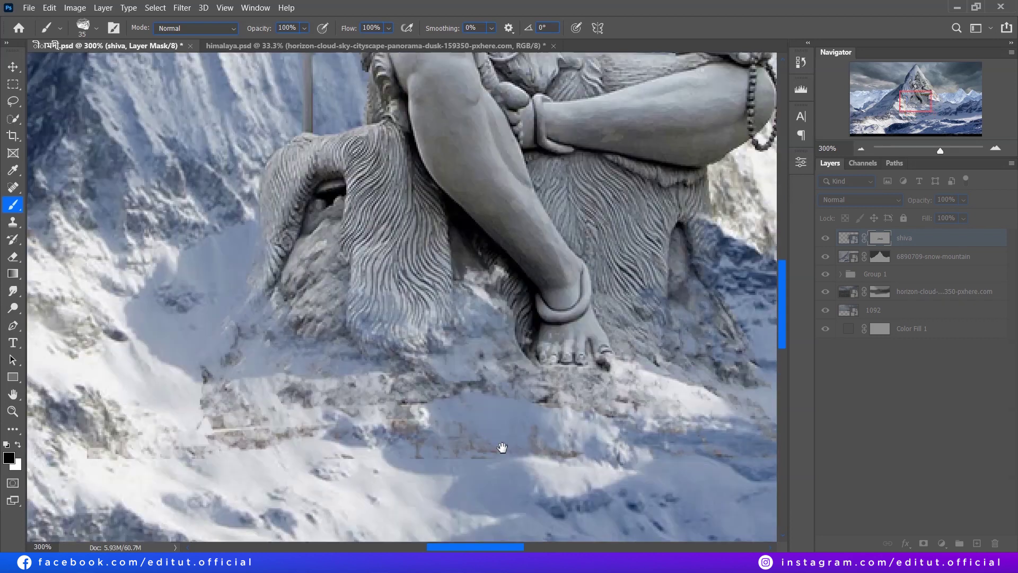
scroll(279, 325, up, 3)
scroll(279, 325, up, 3)
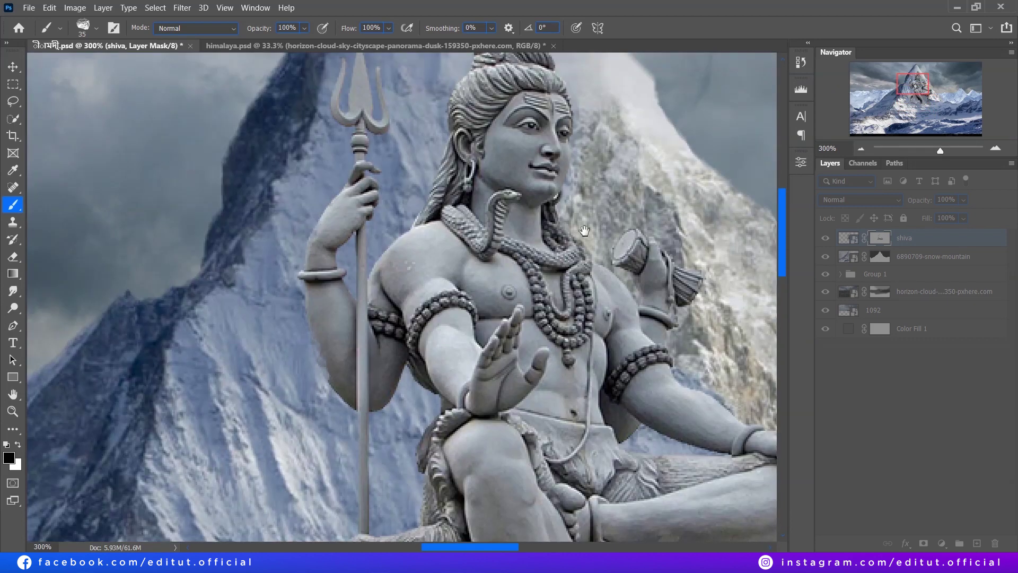
scroll(584, 230, right, 5)
scroll(372, 249, down, 2)
scroll(168, 270, down, 2)
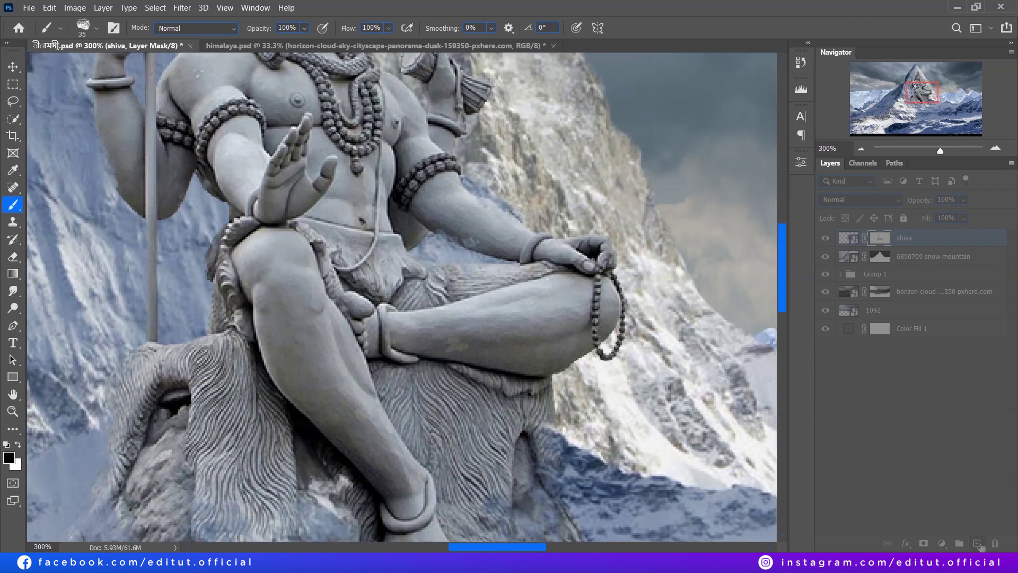
- On a new layer, paint white snow over the statue's shin, thigh, upper arm and belly
click(977, 544)
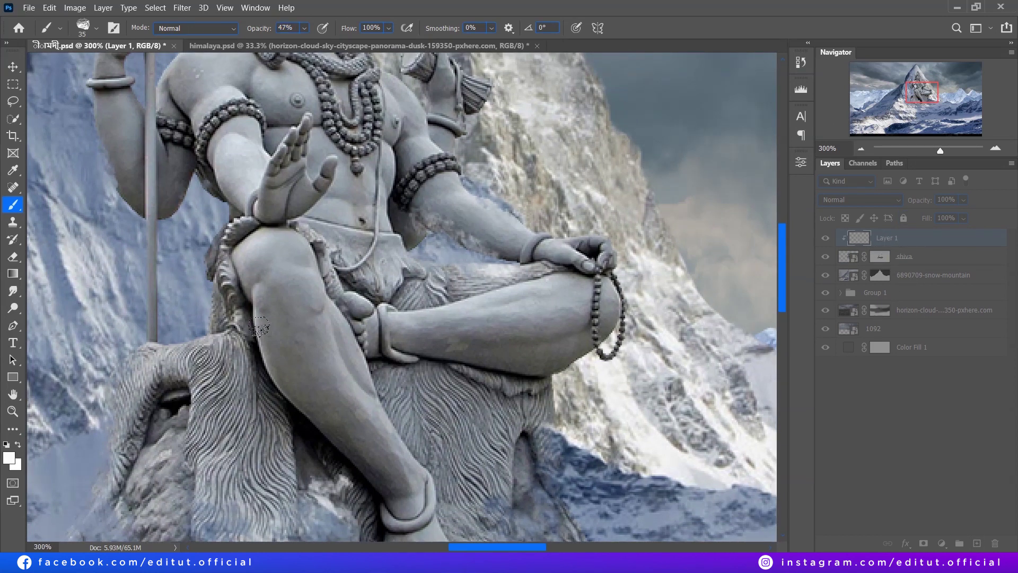
drag(259, 328, 336, 474)
drag(456, 284, 410, 316)
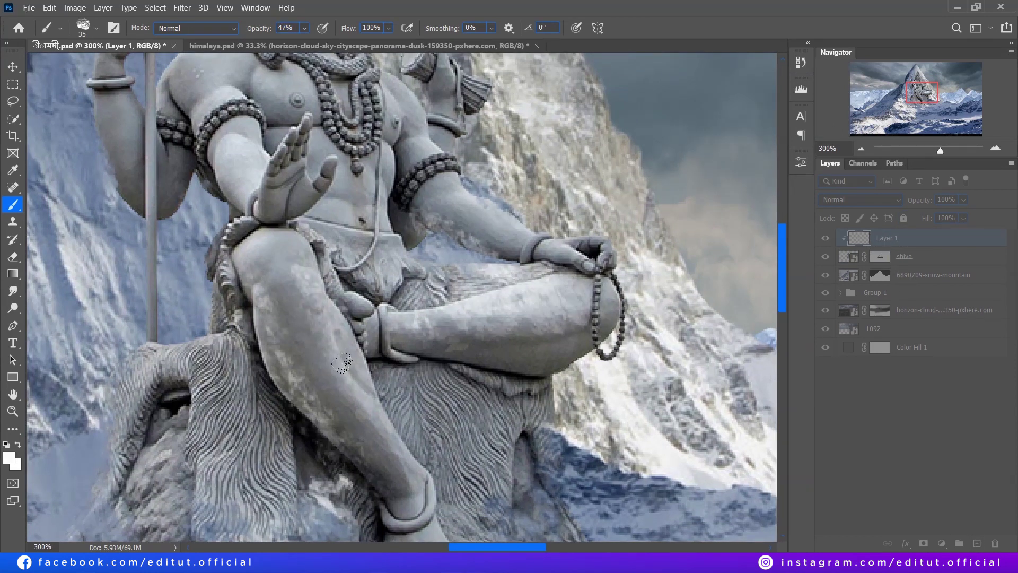
key(bracketleft)
scroll(342, 363, up, 5)
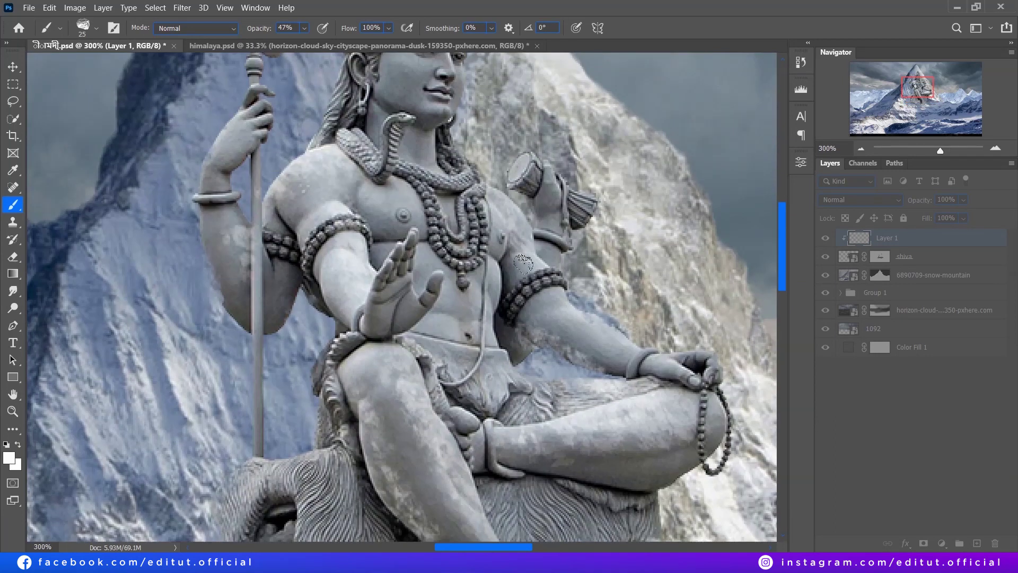
drag(522, 263, 467, 322)
- Add snow to the hair, forearm, thigh and right hand, then save the file
scroll(489, 193, up, 3)
scroll(417, 180, up, 2)
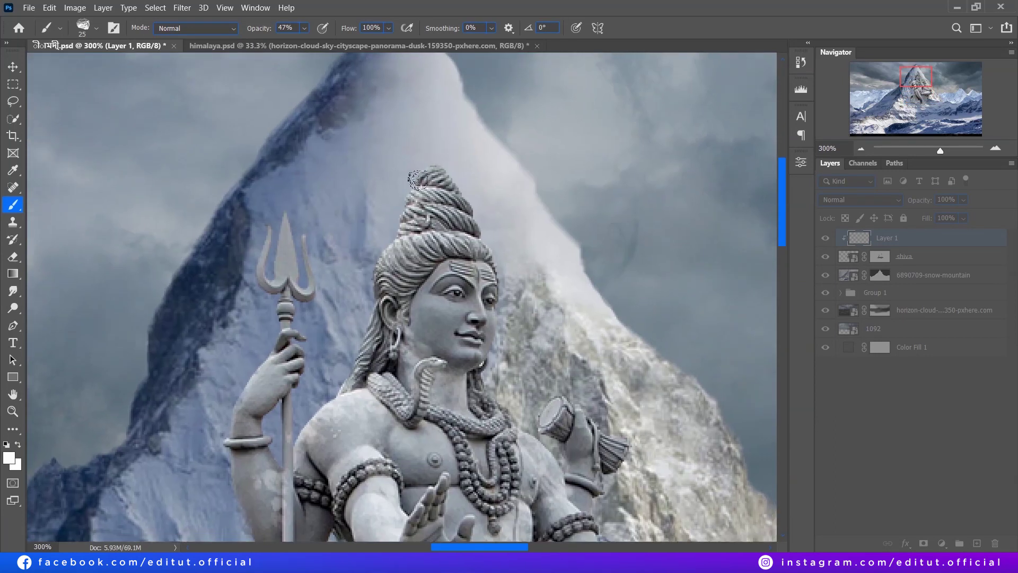
drag(429, 216, 421, 244)
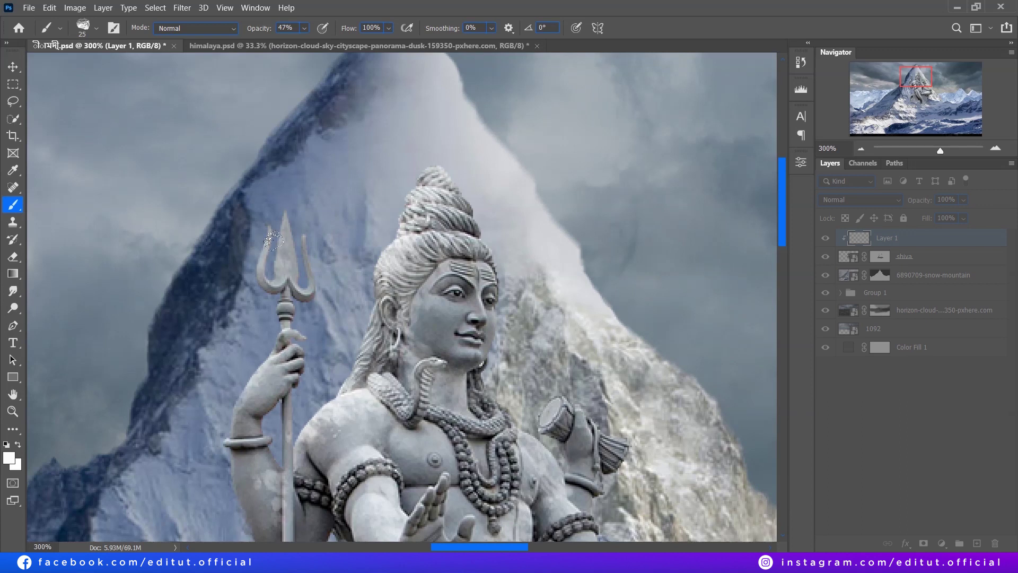
scroll(582, 415, down, 2)
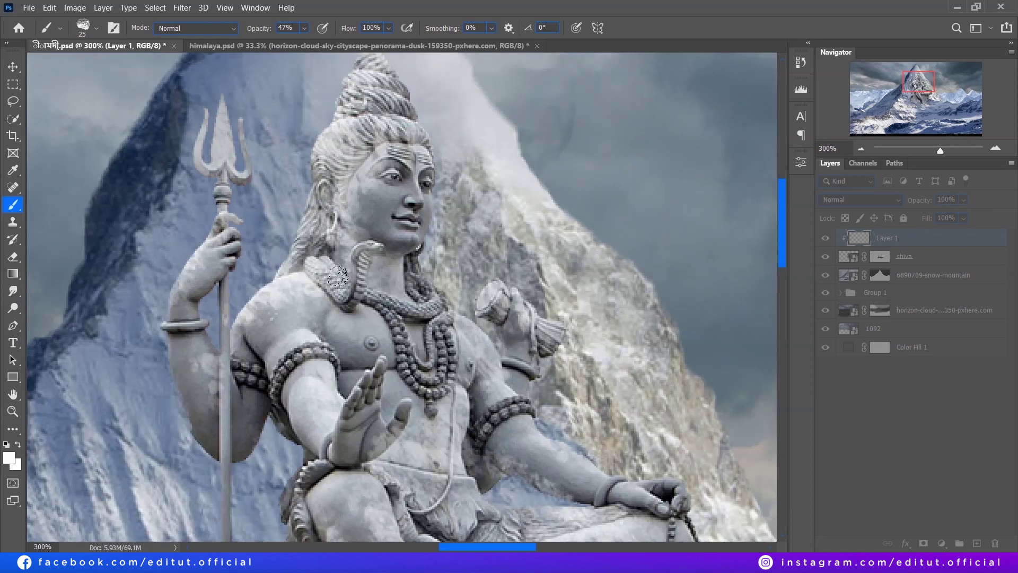
scroll(350, 287, down, 2)
scroll(225, 365, down, 2)
drag(462, 367, 701, 302)
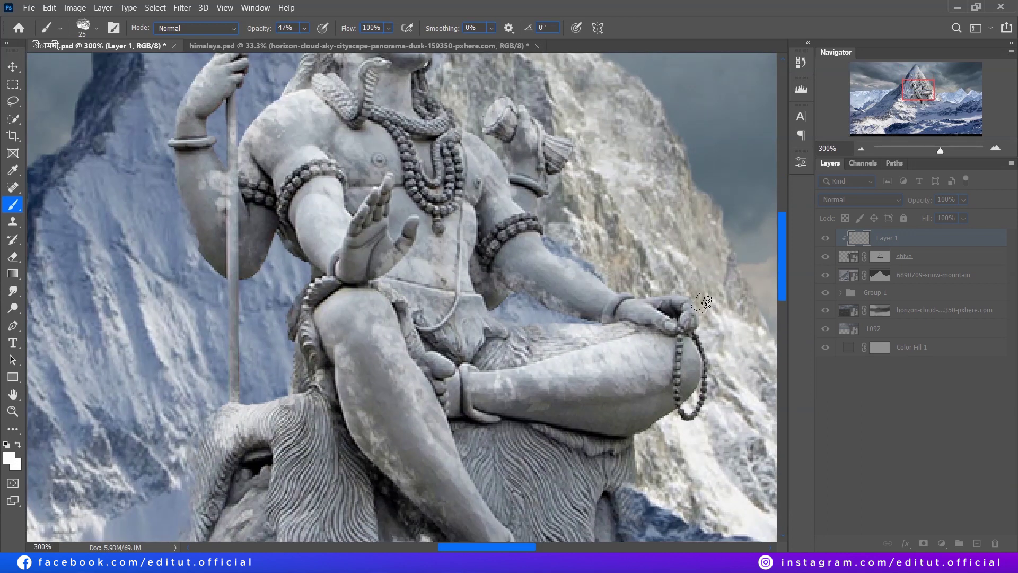
drag(613, 456, 530, 493)
key(ctrl+0)
key(ctrl+s)
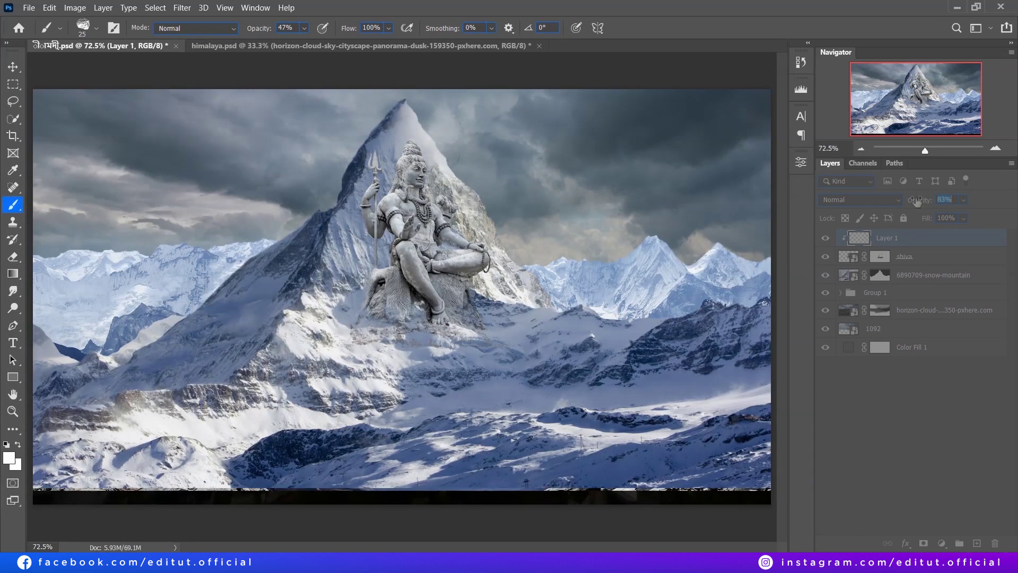
- Add a Levels adjustment with output black 19, brighter midtones and white input 235
click(942, 543)
click(934, 367)
drag(626, 327, 637, 327)
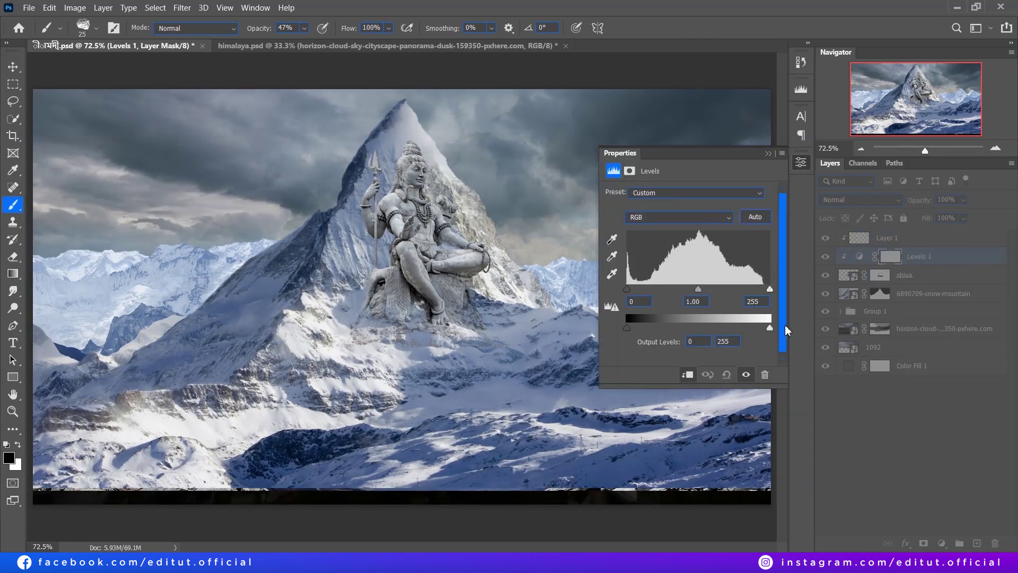
drag(700, 291, 684, 291)
drag(769, 289, 758, 289)
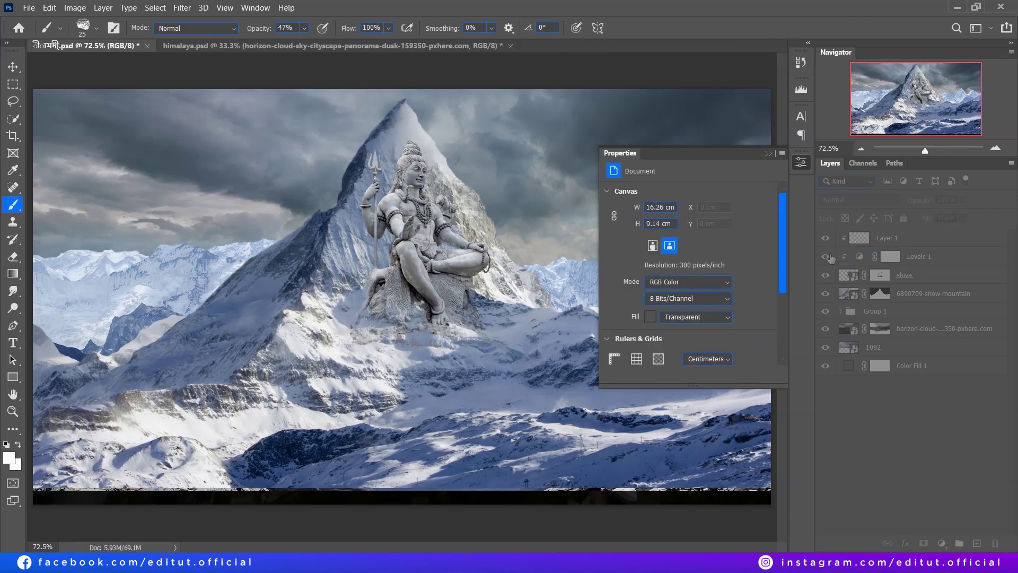
- Duplicate the Levels, clip the copy to the statue, set white input 176 and invert its mask
drag(920, 257, 938, 249)
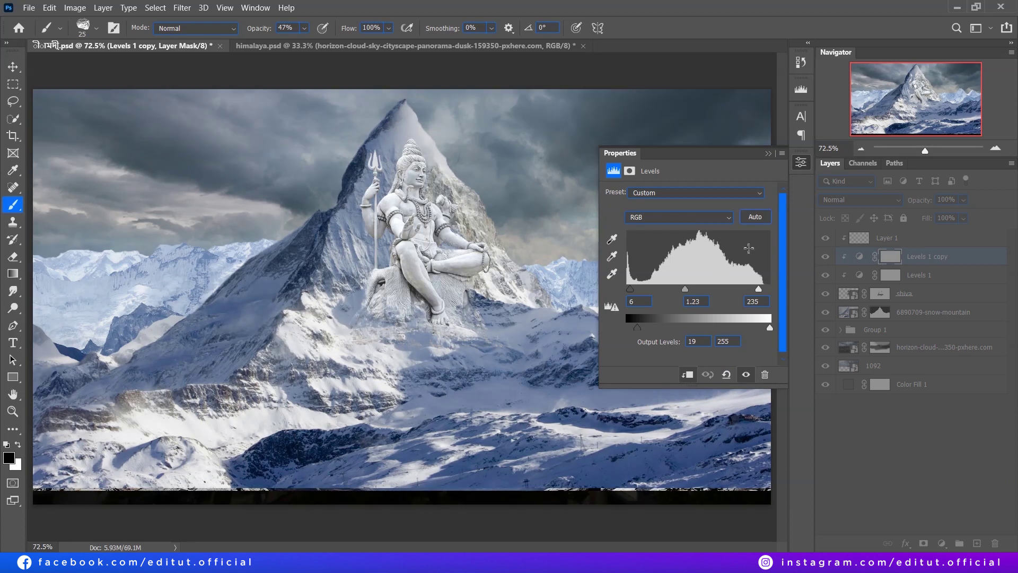
key(ctrl+alt+g)
drag(684, 289, 721, 289)
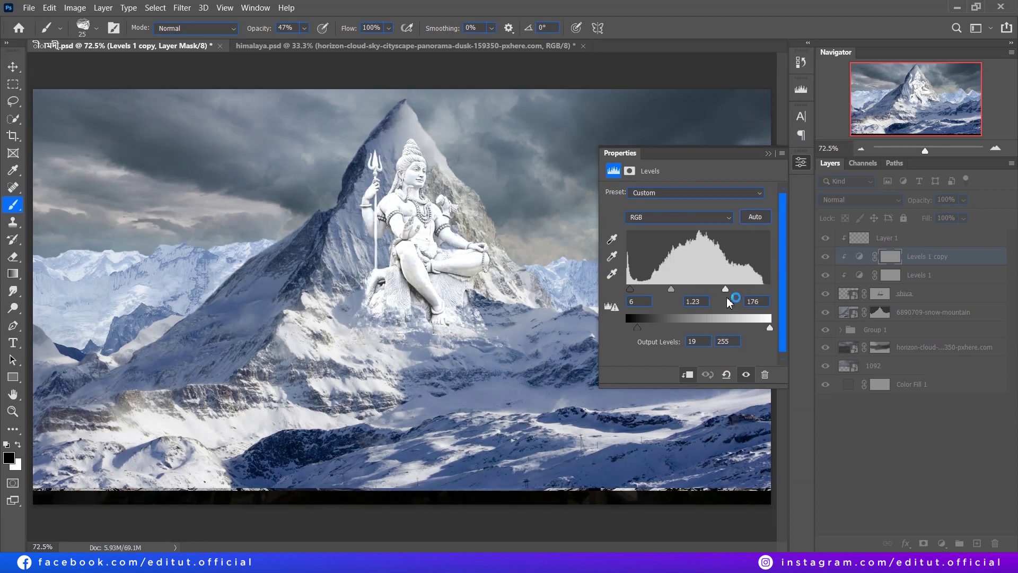
click(889, 259)
key(ctrl+i)
- Choose a large soft round brush for painting the Levels copy mask
scroll(416, 183, up, 5)
right_click(437, 143)
key(Escape)
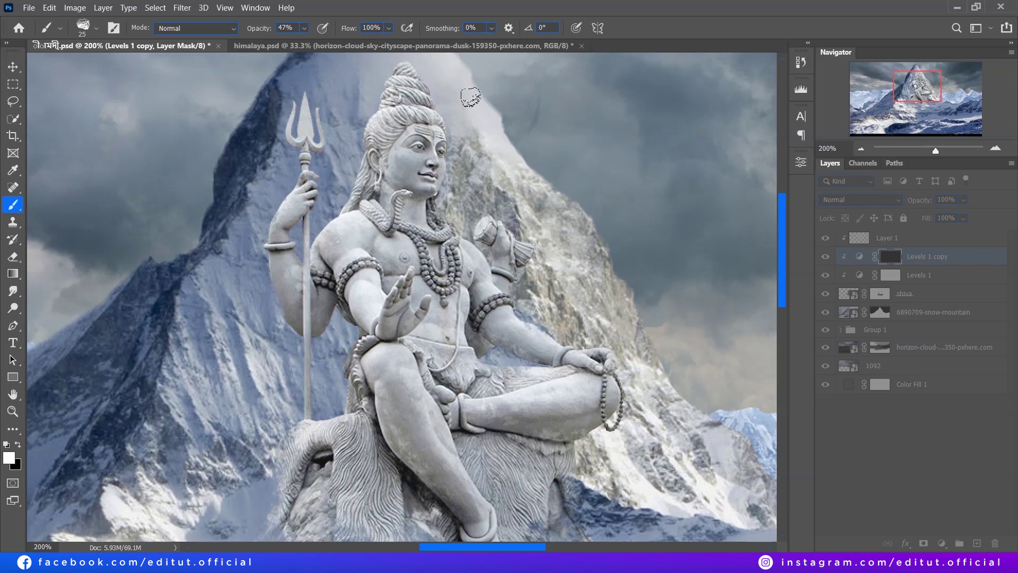
right_click(354, 234)
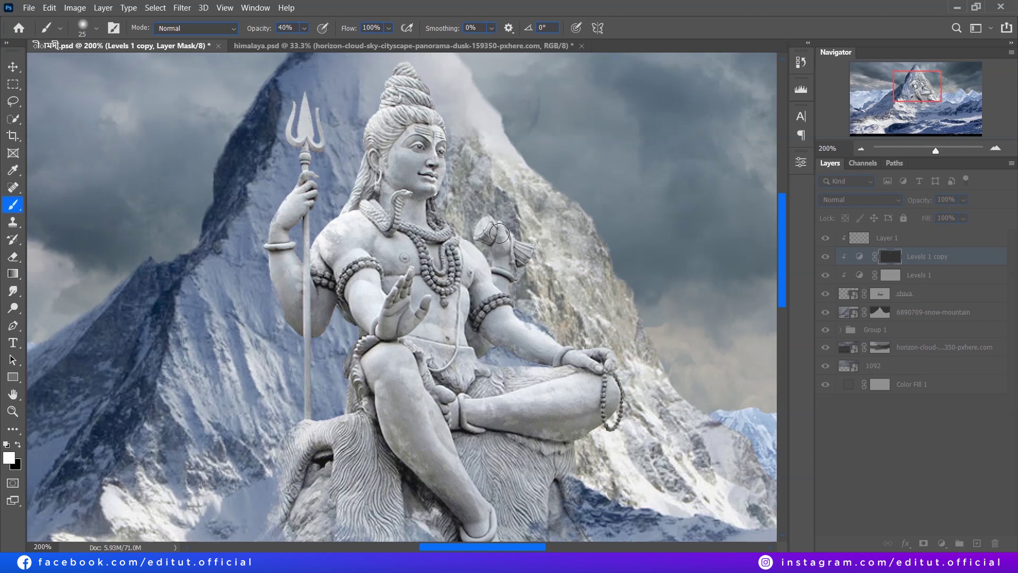
scroll(499, 233, down, 3)
scroll(463, 429, down, 2)
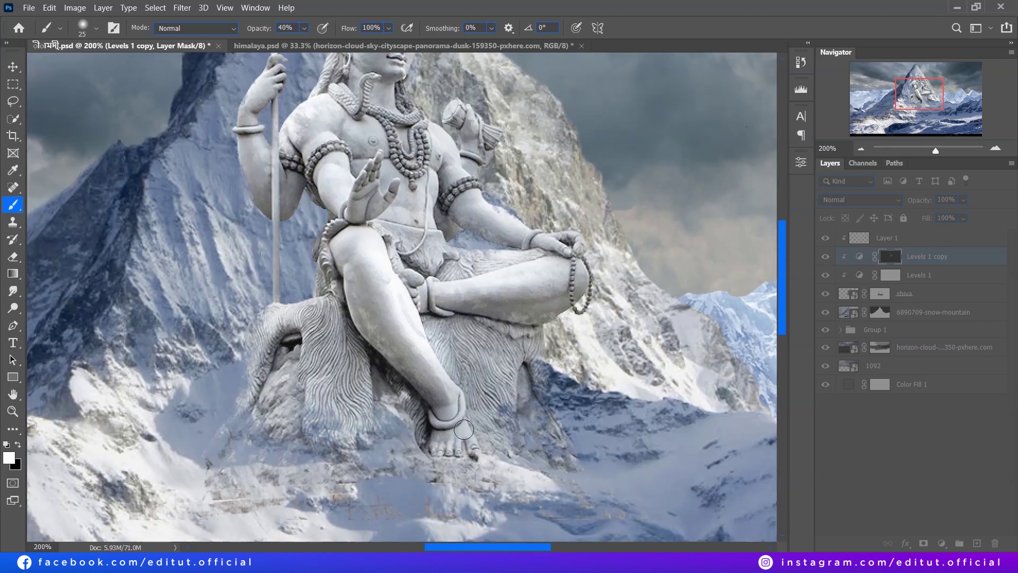
- Select the seated man in the cave photo, including his head and back, and expand the selection
key(ctrl+0)
click(825, 257)
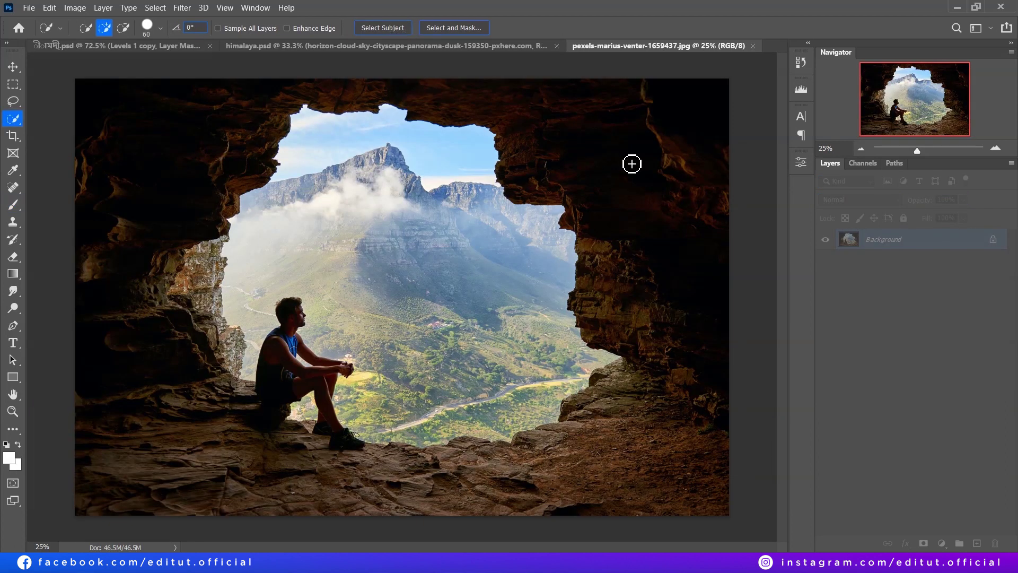
click(159, 9)
click(300, 219)
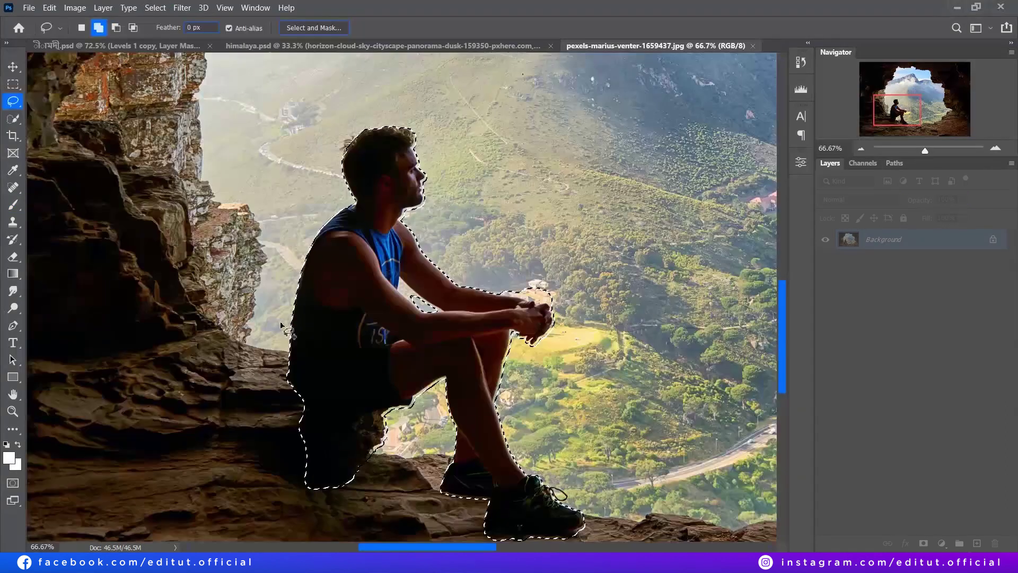
drag(289, 354, 345, 411)
key(alt)
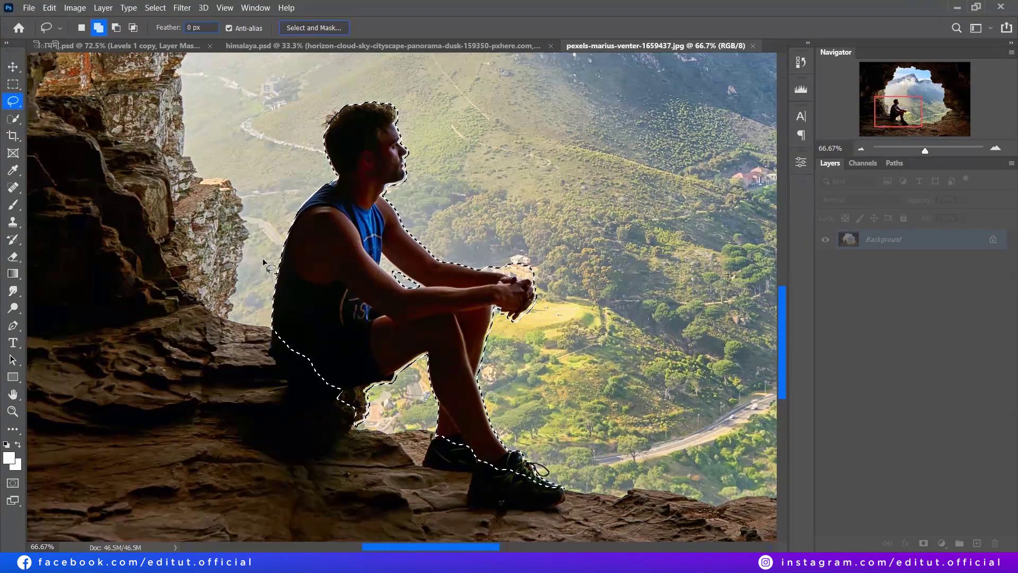
drag(286, 331, 276, 274)
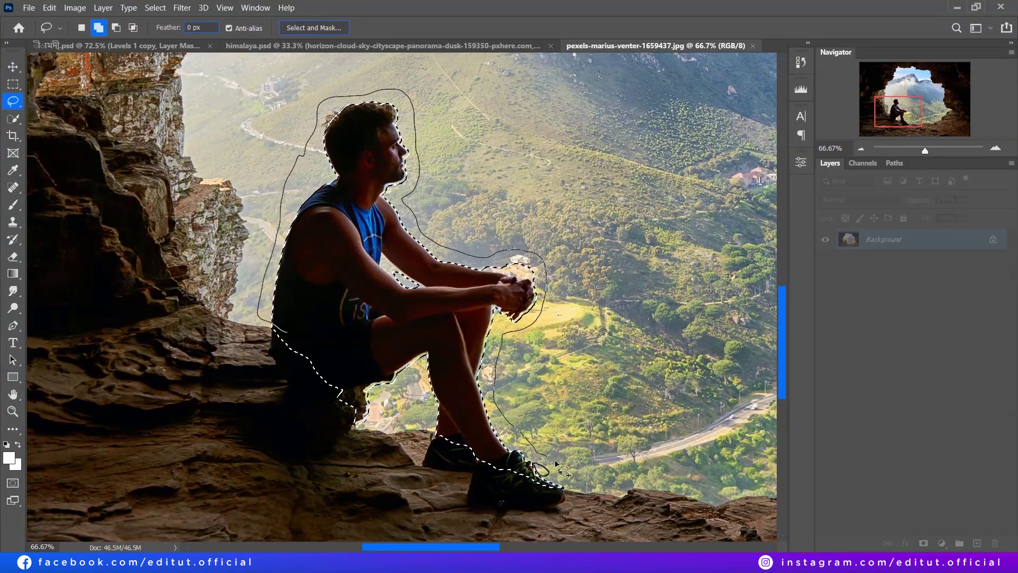
drag(379, 356, 393, 371)
- Remove the man with Content-Aware Fill and view the image's colour channels
key(ctrl+0)
click(49, 7)
click(109, 227)
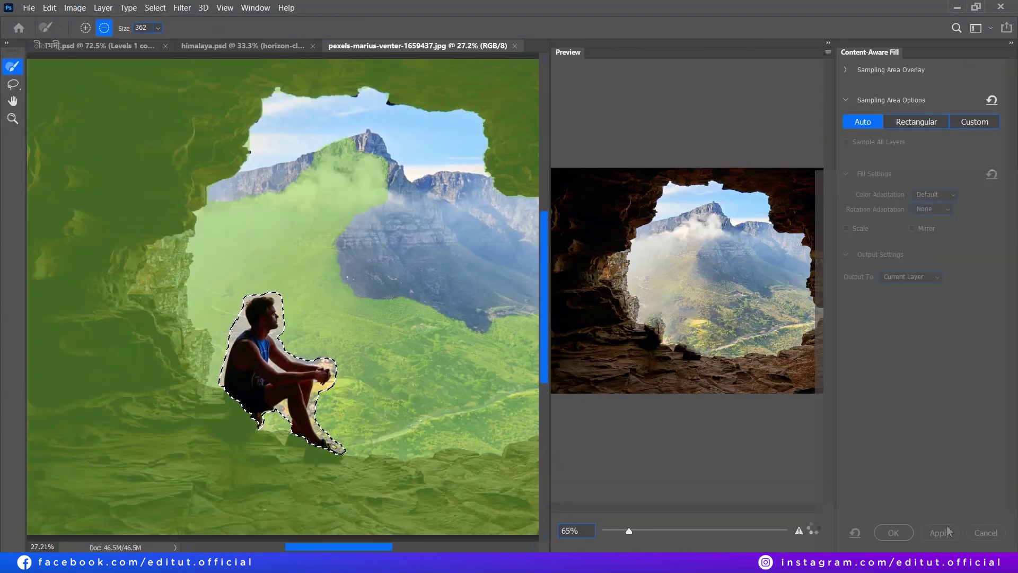
click(882, 538)
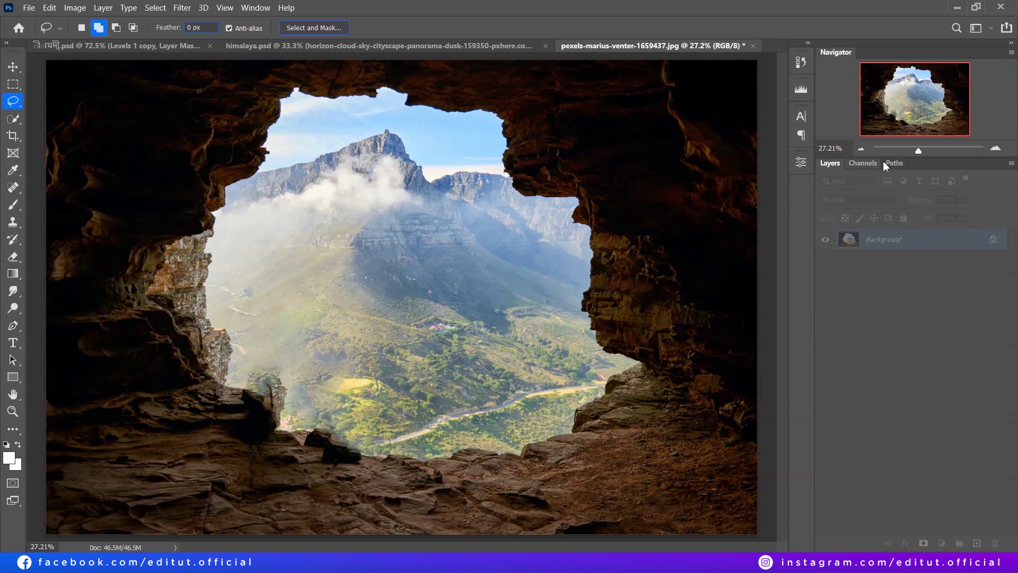
click(863, 162)
click(883, 199)
- Duplicate the Blue channel and push the copy to high contrast with Levels
click(883, 218)
click(883, 236)
drag(886, 236, 976, 543)
key(ctrl+m)
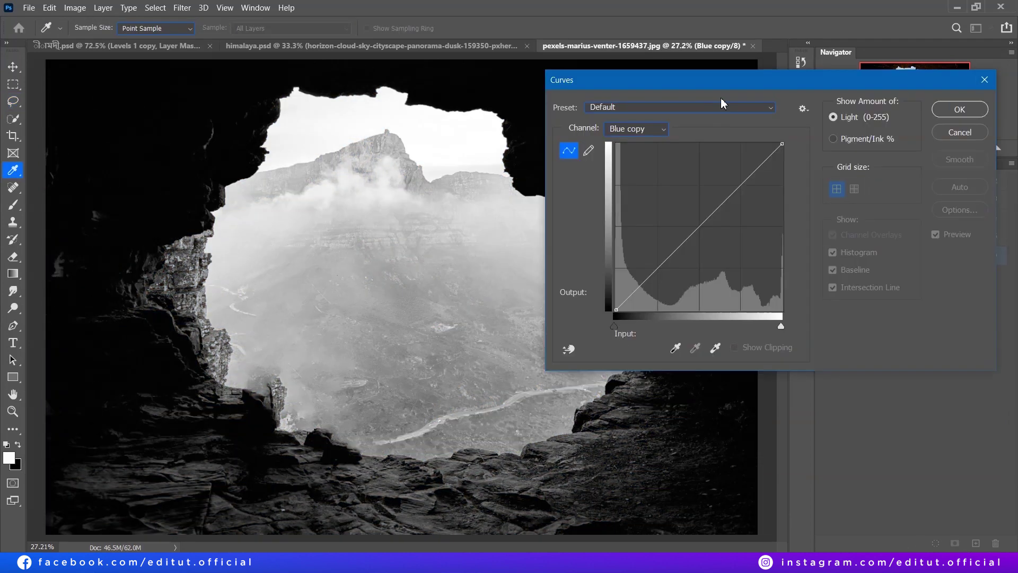
drag(721, 80, 730, 103)
drag(732, 225, 730, 203)
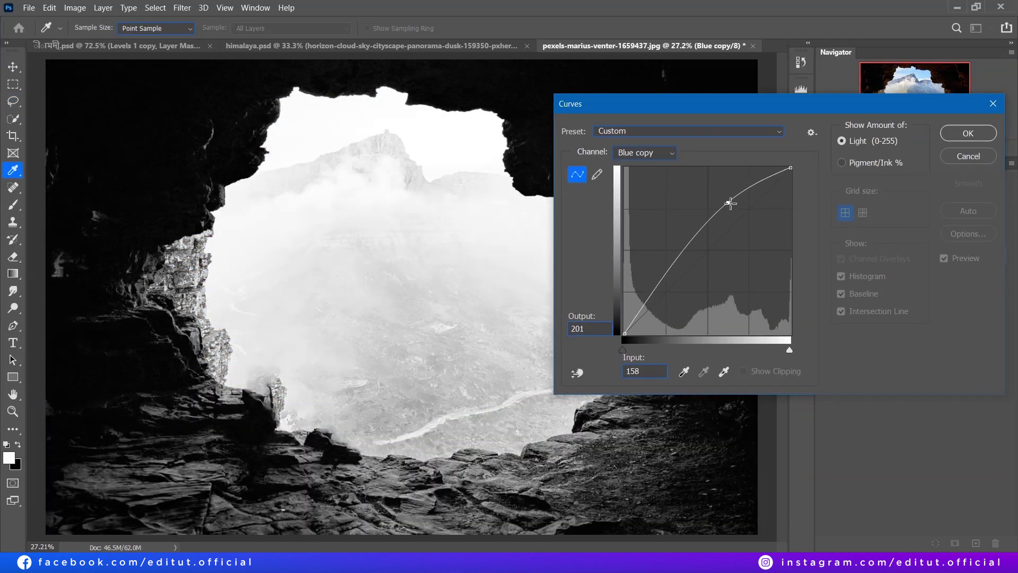
key(Escape)
key(ctrl+l)
drag(942, 294, 868, 297)
key(Return)
- Lasso the lower rocks, the top-left region and stray specks in the Blue copy channel
key(l)
scroll(558, 175, up, 2)
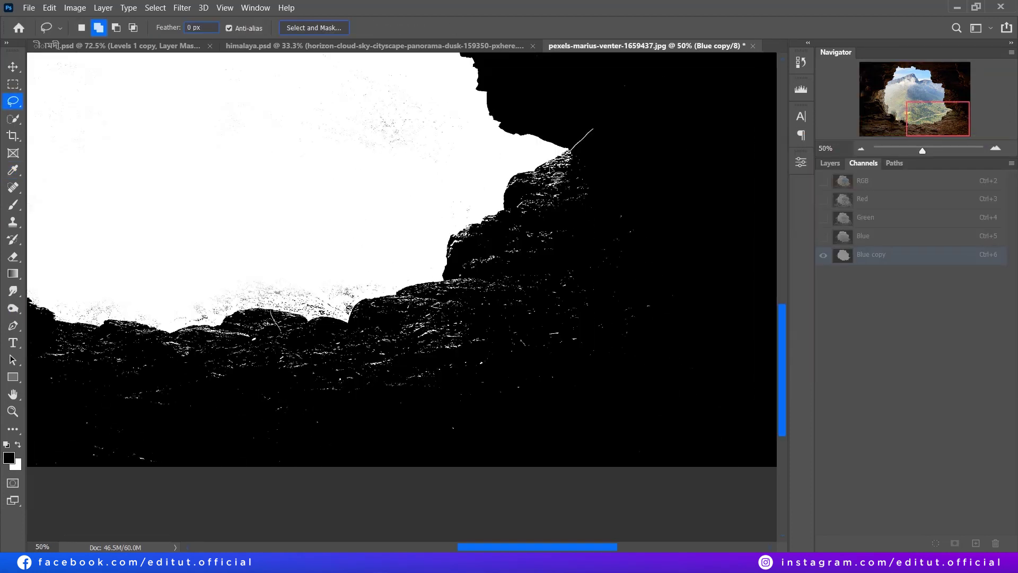
mouse_move(455, 289)
mouse_down()
mouse_move(551, 50)
mouse_move(194, 461)
mouse_up()
drag(498, 319, 501, 321)
drag(371, 212, 658, 467)
drag(333, 238, 425, 180)
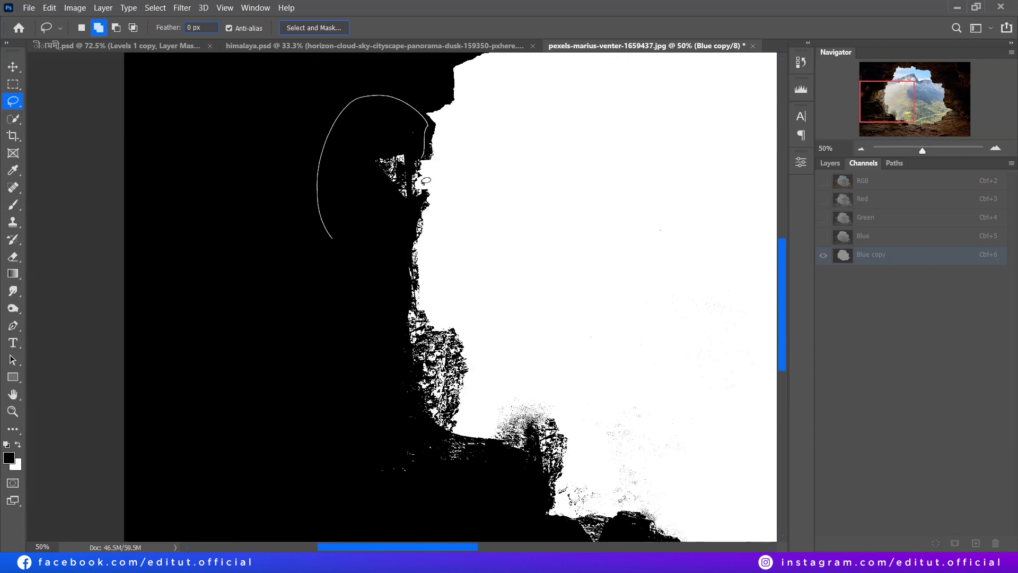
drag(341, 159, 347, 158)
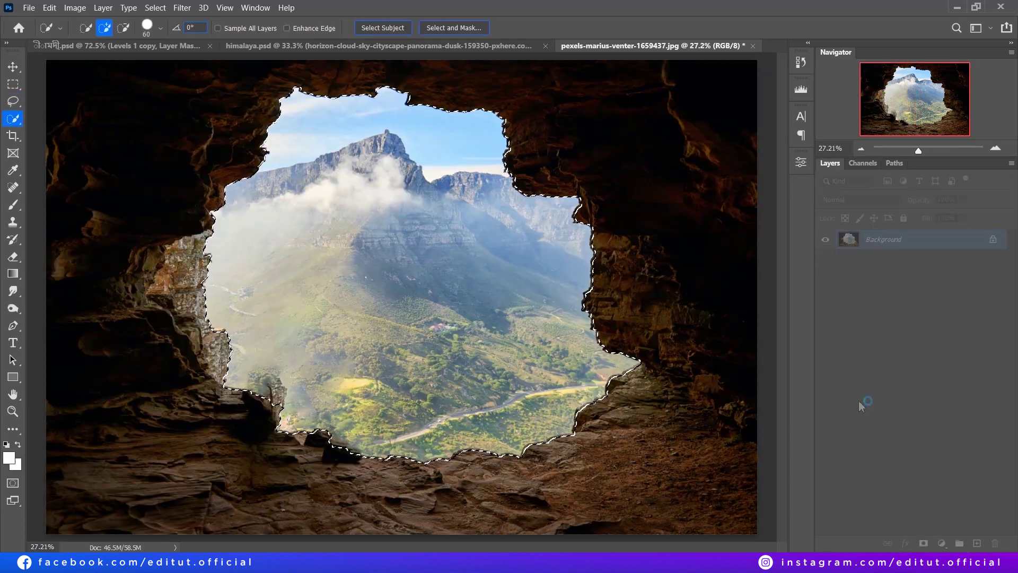
- At 100% zoom, lasso the cliff edge of the hole and fill it on the mask
key(ctrl+1)
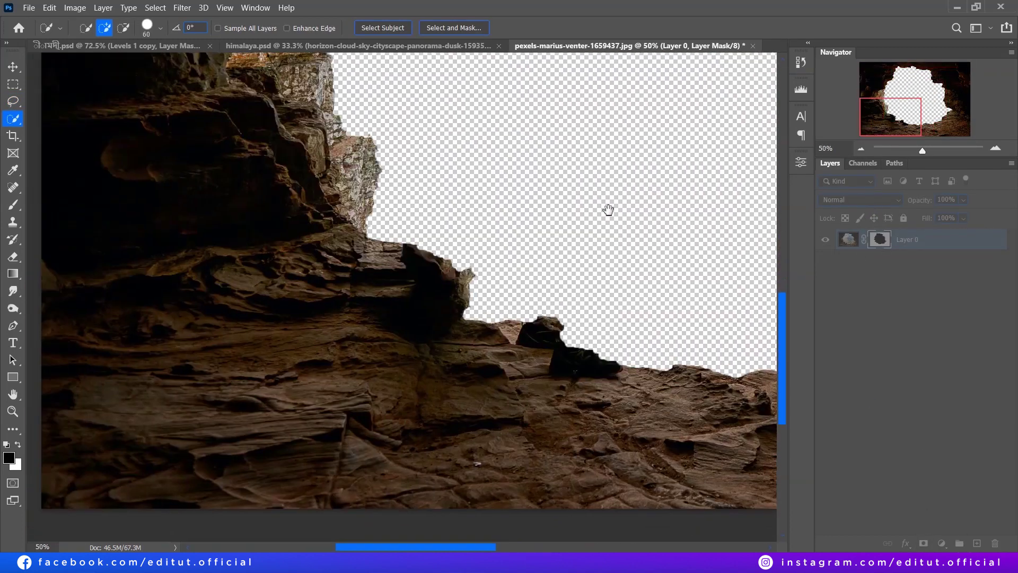
scroll(513, 284, up, 3)
scroll(557, 297, left, 3)
key(l)
drag(386, 322, 422, 437)
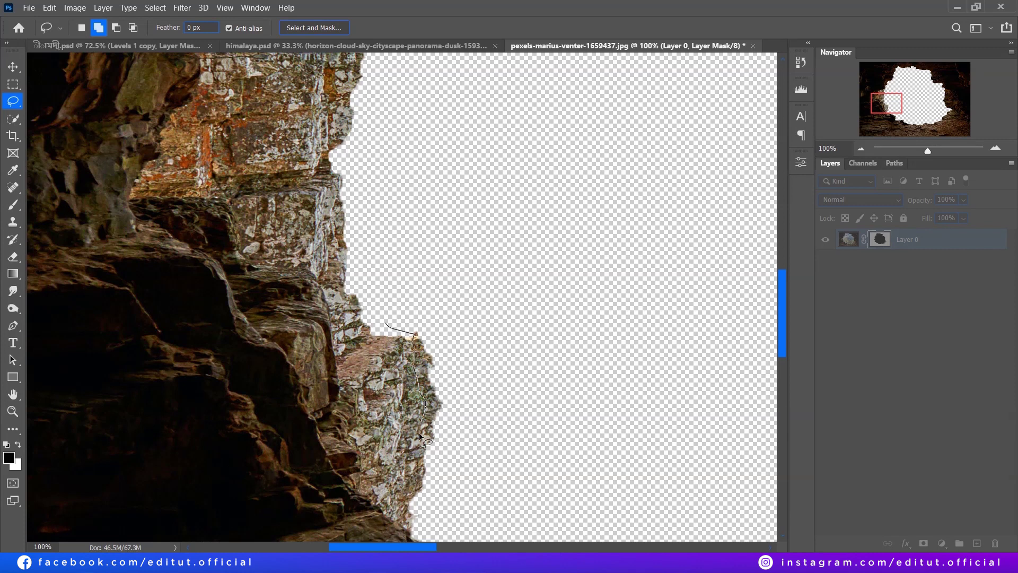
key(ctrl+d)
key(x)
scroll(530, 344, up, 3)
scroll(503, 398, left, 3)
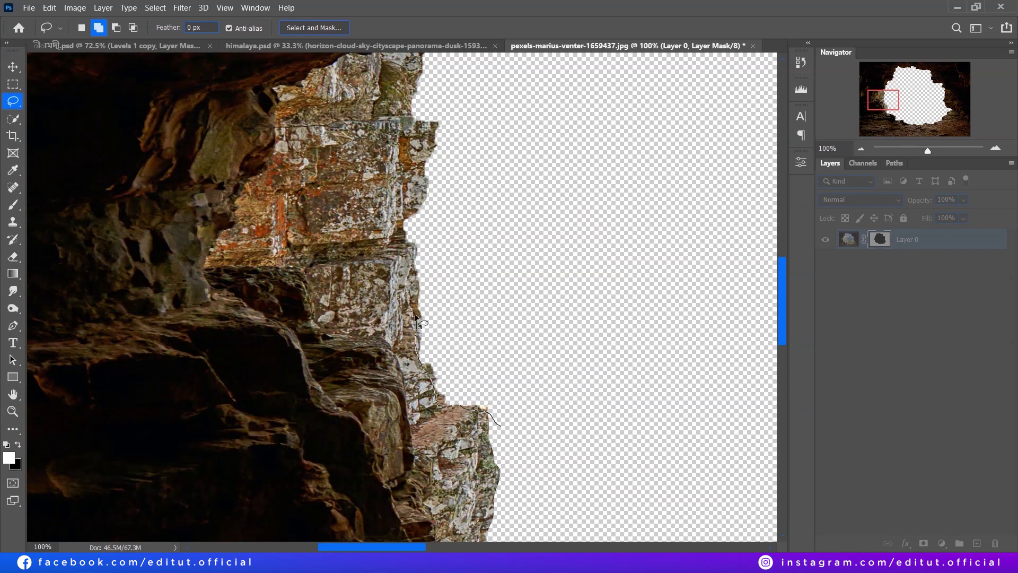
key(ctrl+d)
- Trace and clean up the overhang and upper-right rim of the hole
scroll(628, 463, up, 5)
drag(466, 449, 453, 390)
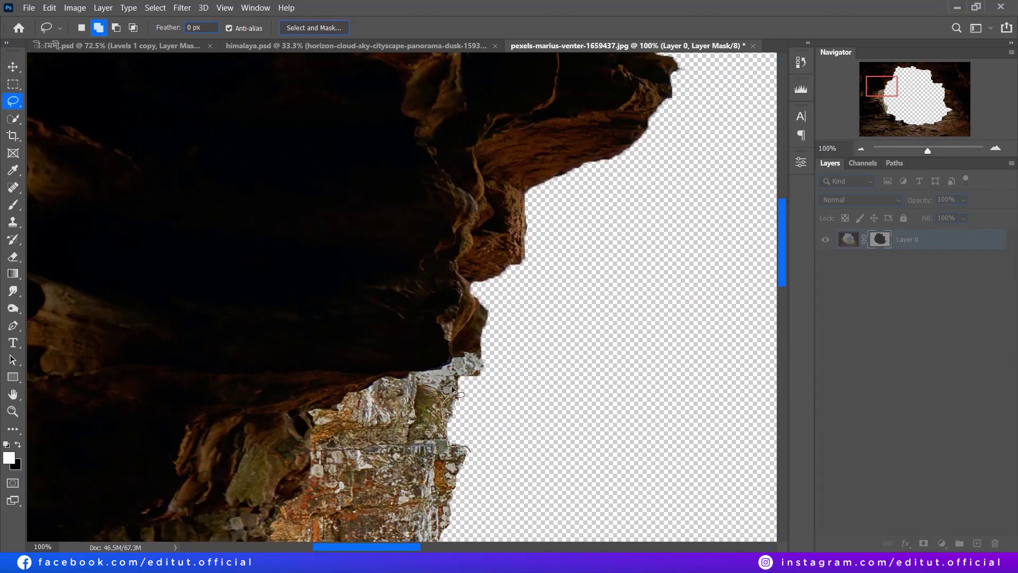
mouse_move(603, 362)
mouse_down()
mouse_move(627, 405)
mouse_move(509, 347)
mouse_move(371, 254)
mouse_move(362, 190)
mouse_up()
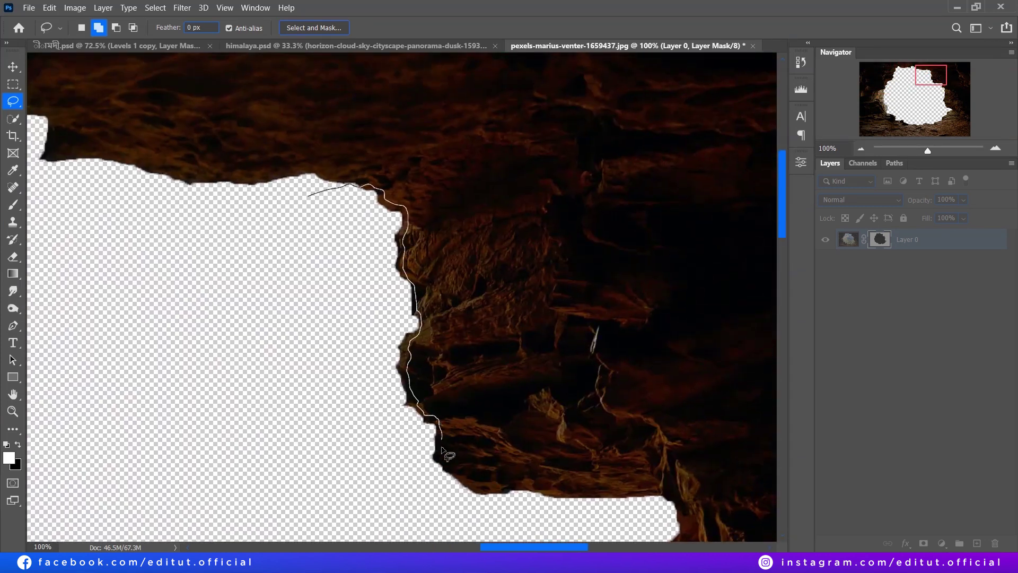
mouse_move(543, 496)
mouse_down()
mouse_move(551, 227)
mouse_move(443, 318)
mouse_move(475, 256)
mouse_up()
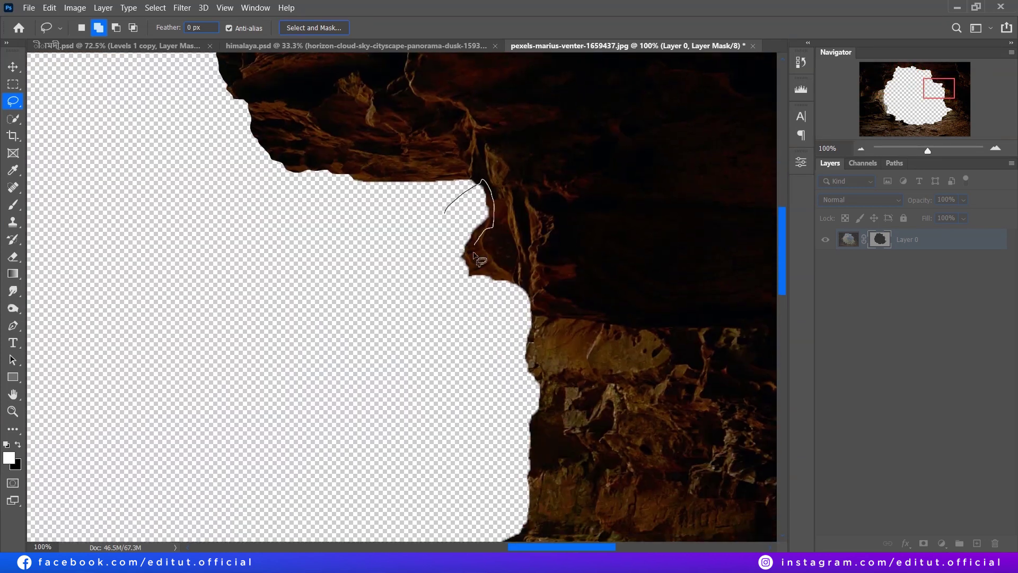
mouse_move(506, 306)
mouse_down()
mouse_move(428, 302)
mouse_move(530, 241)
mouse_up()
scroll(428, 303, down, 4)
drag(550, 489, 462, 257)
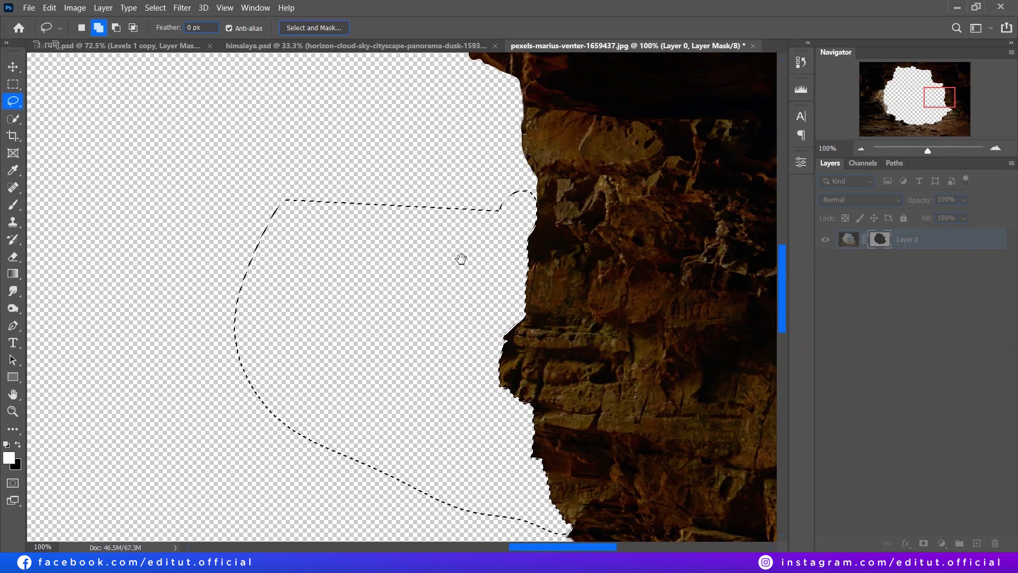
scroll(532, 261, down, 5)
key(ctrl+d)
- Patch the lower and upper rim with the Clone Stamp at size 150, then fit the view
scroll(623, 241, down, 4)
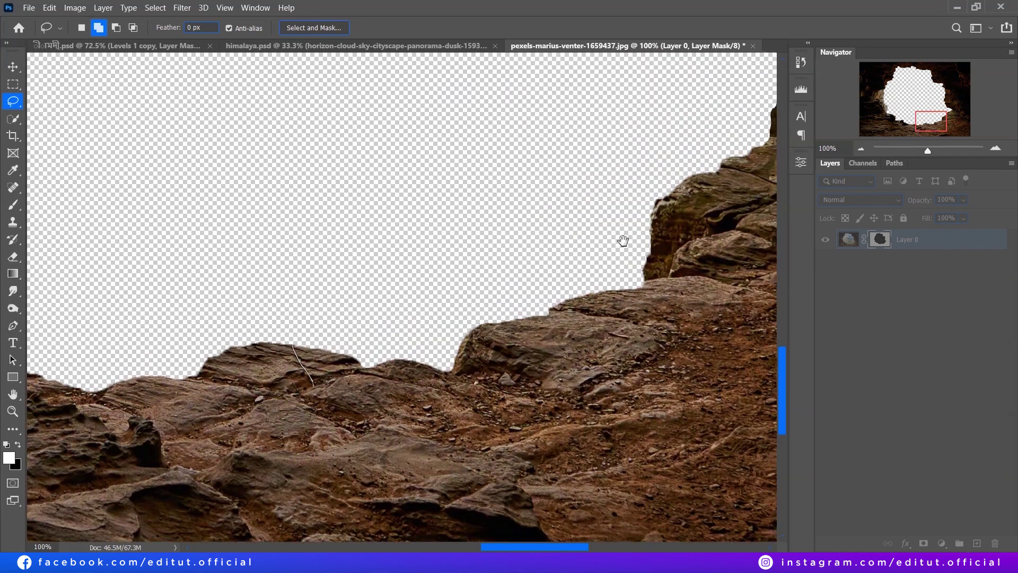
scroll(623, 241, left, 3)
key(s)
scroll(349, 305, left, 5)
scroll(350, 305, up, 2)
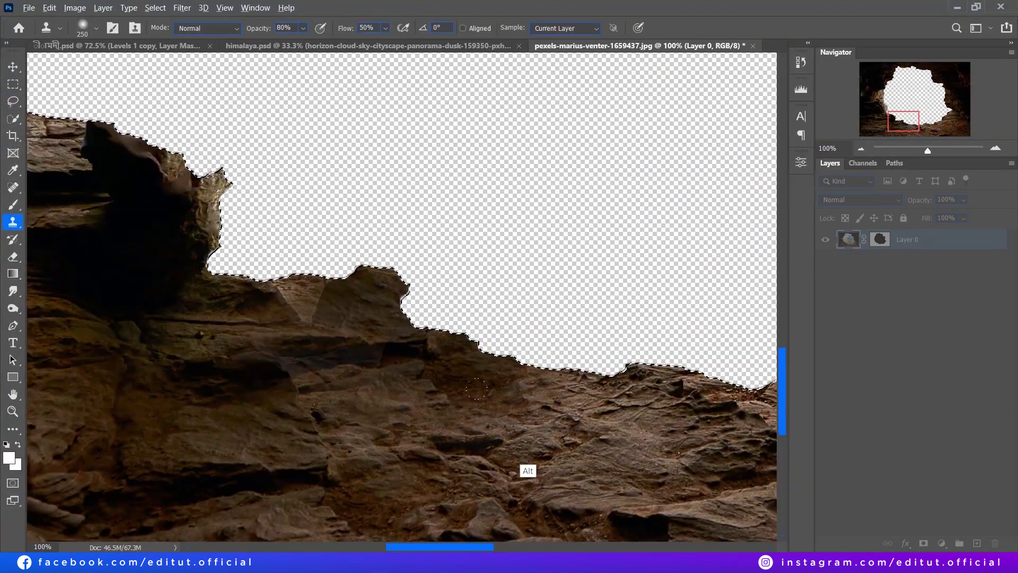
key(bracketleft)
key(bracketleft)
key(bracketleft)
alt+click(422, 419)
scroll(381, 341, up, 2)
scroll(381, 342, left, 4)
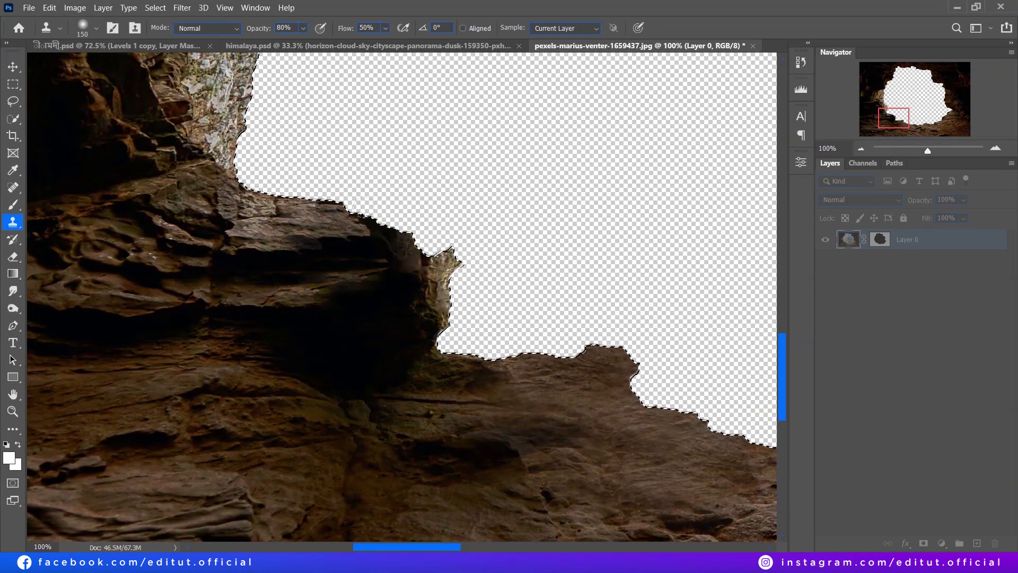
alt+click(236, 238)
key(ctrl+0)
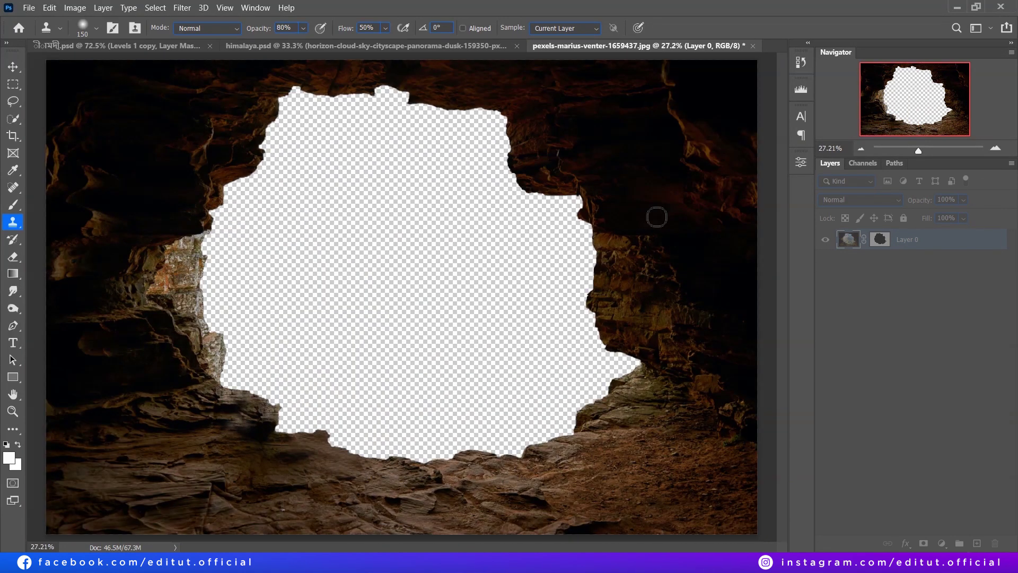
- Move the cave layer into the Shiva document, scale it around the statue, and name it 'front cave'
key(v)
drag(901, 239, 936, 241)
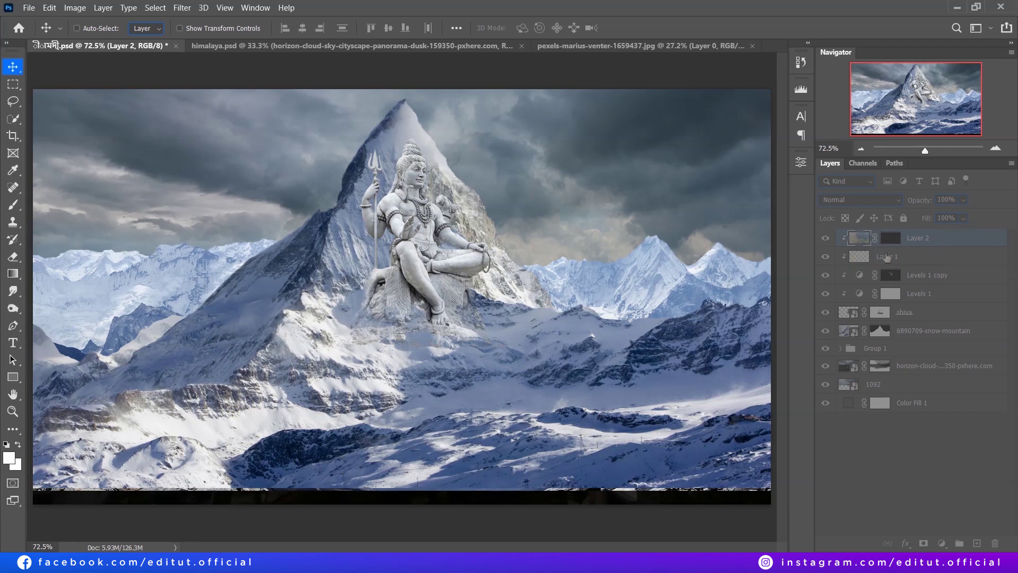
key(ctrl+t)
key(ctrl+0)
drag(733, 78, 560, 200)
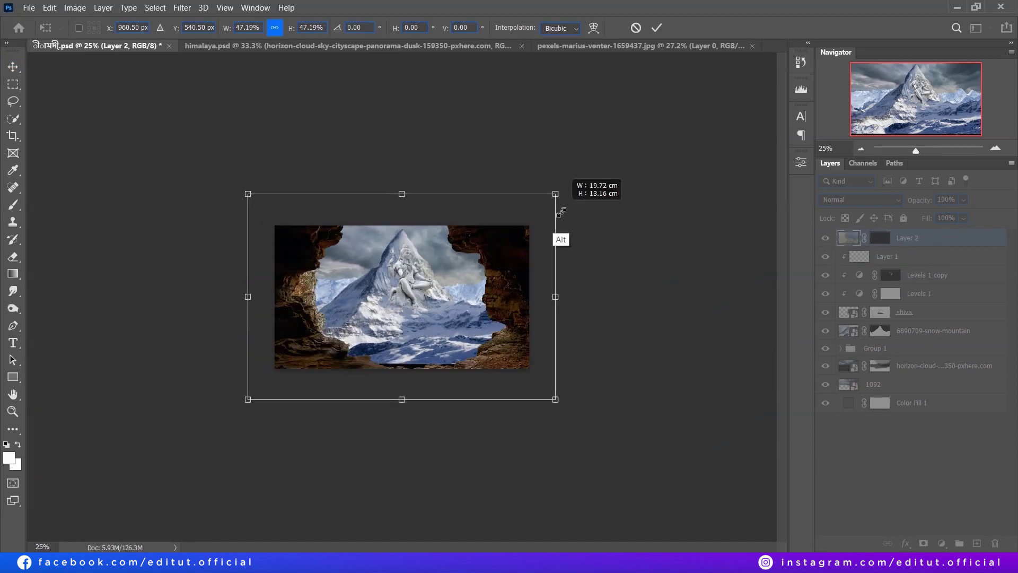
key(ctrl+0)
drag(715, 95, 744, 70)
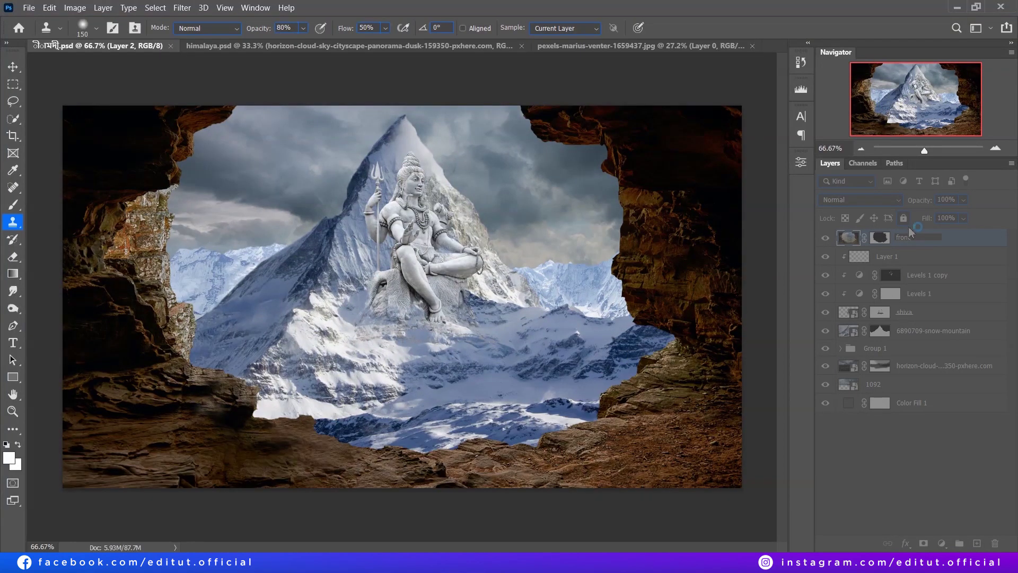
click(918, 238)
text(front cave)
key(Return)
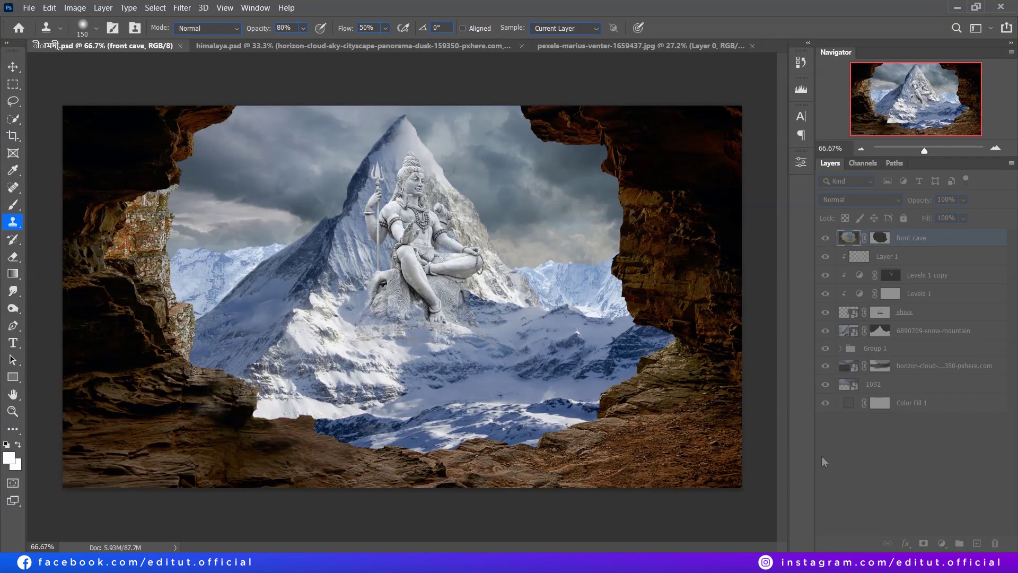
- Set the front cave's Hue/Saturation to Saturation -57 and Lightness -50
key(ctrl+u)
drag(673, 222, 640, 224)
drag(673, 259, 644, 260)
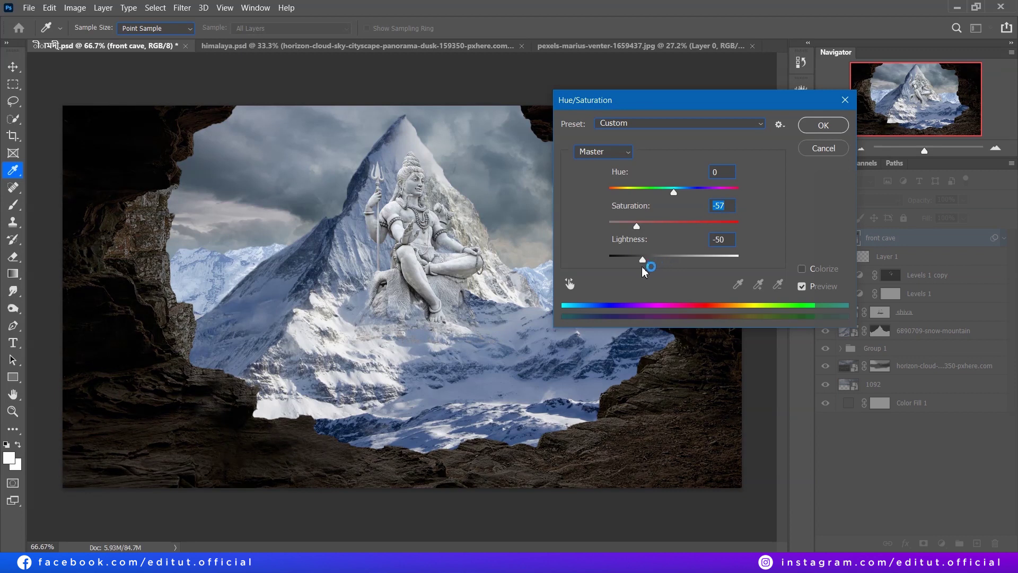
key(Return)
- Add a Color Balance adjustment and place the god-ray image in Screen mode beneath the cave
click(942, 544)
click(961, 428)
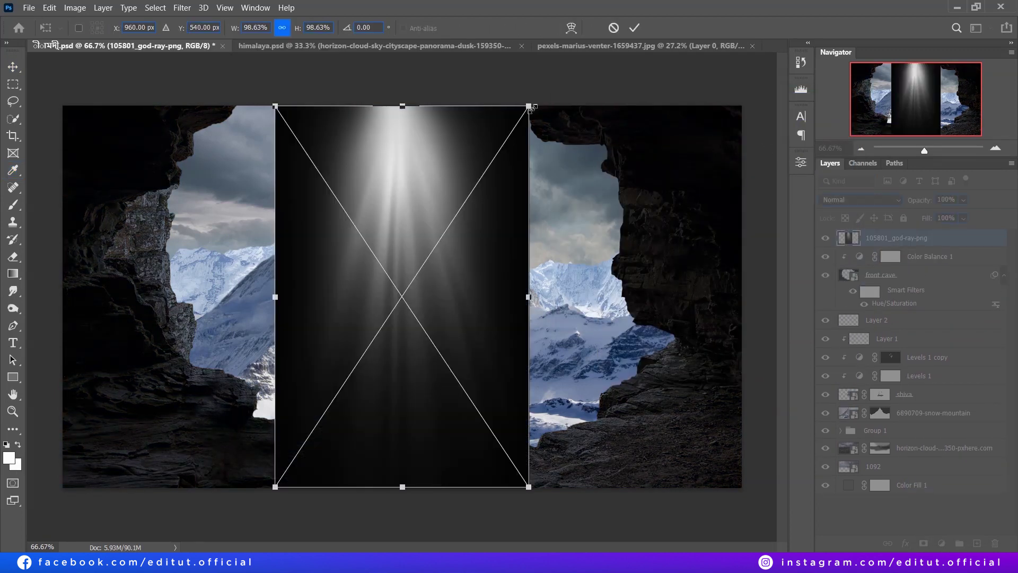
key(Return)
click(861, 199)
click(849, 318)
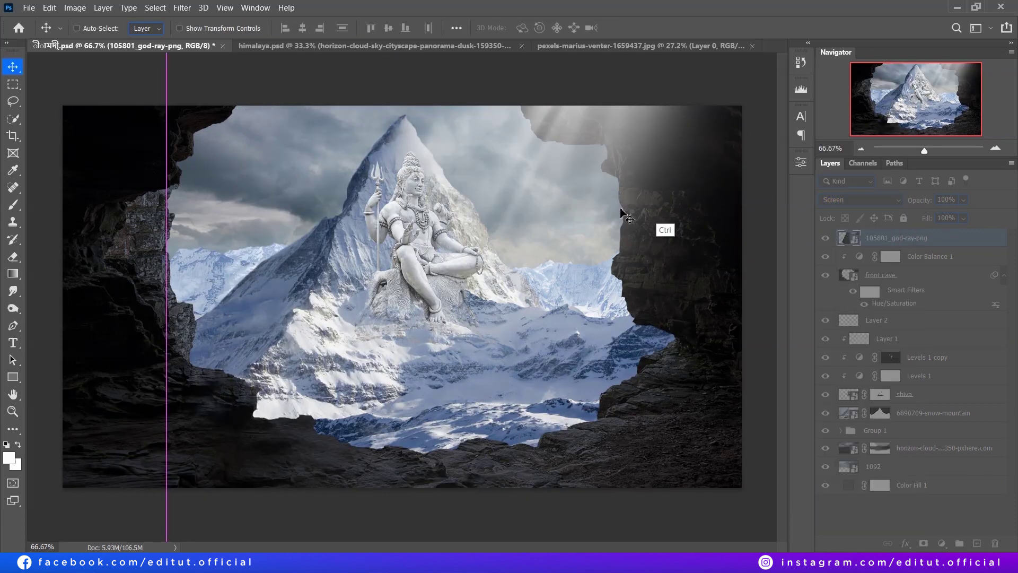
drag(890, 298, 890, 312)
- Reshape the god rays, then add a Curves adjustment clipped to them with a raised Red curve
key(ctrl+t)
drag(593, 195, 630, 277)
key(Return)
click(941, 543)
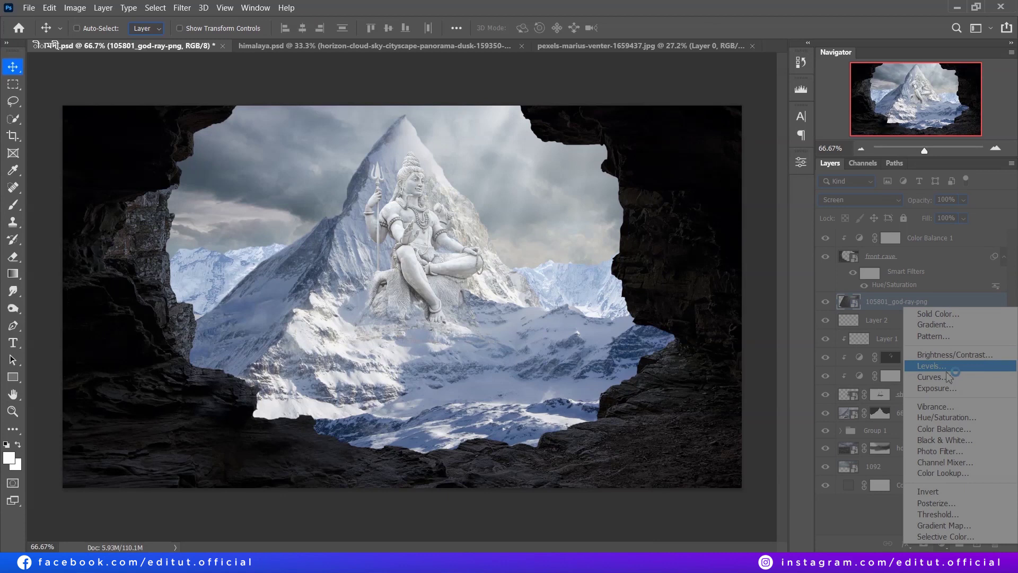
click(933, 375)
click(683, 210)
click(653, 218)
drag(712, 280, 716, 264)
key(ctrl+alt+g)
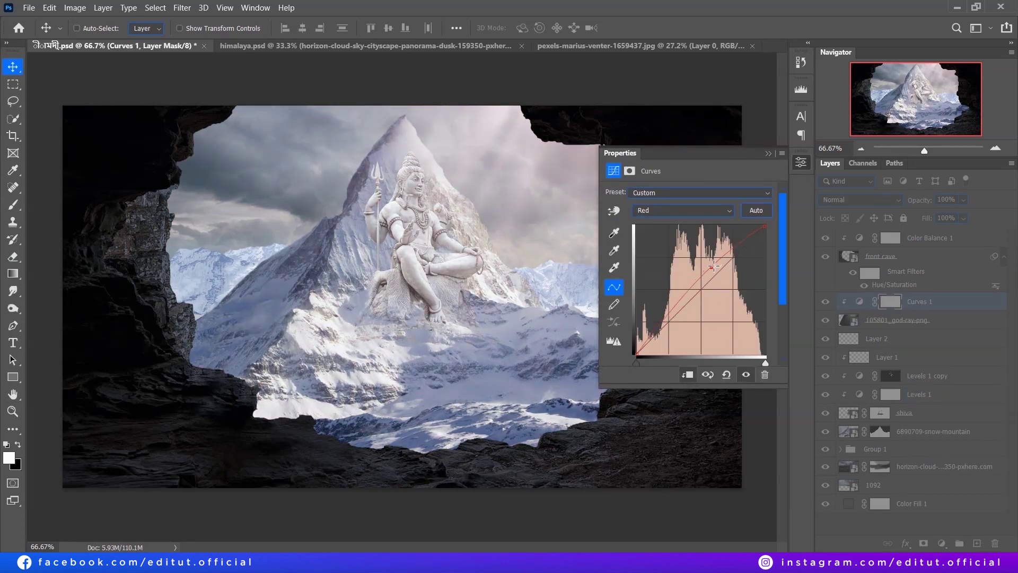
key(alt+5)
- Rotate the god rays about 34° and give the RGB curve a contrast S-shape
click(896, 320)
key(ctrl+t)
mouse_move(604, 355)
mouse_down()
mouse_move(72, 293)
mouse_move(520, 345)
mouse_up()
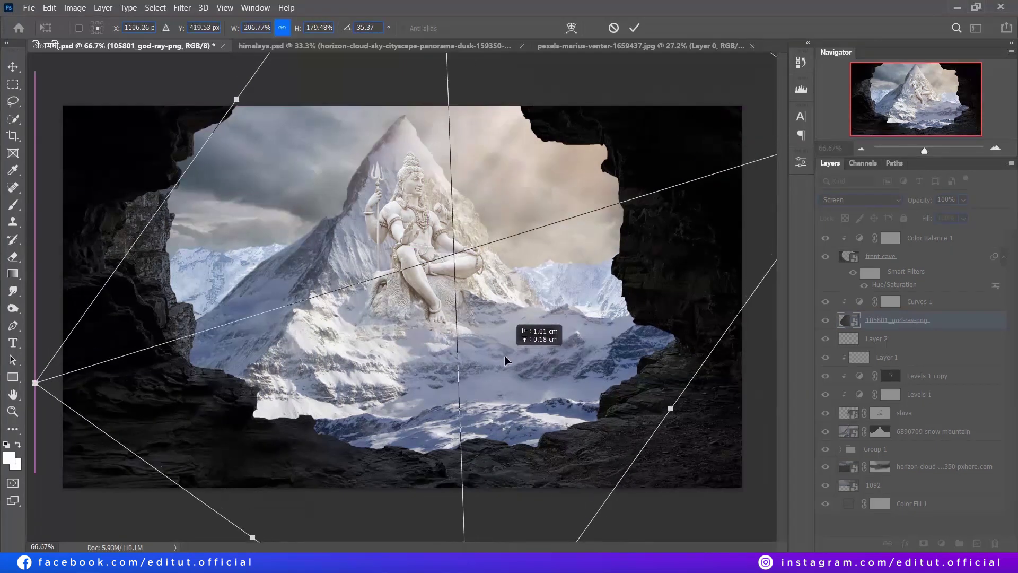
key(Return)
double_click(860, 302)
drag(690, 326, 688, 322)
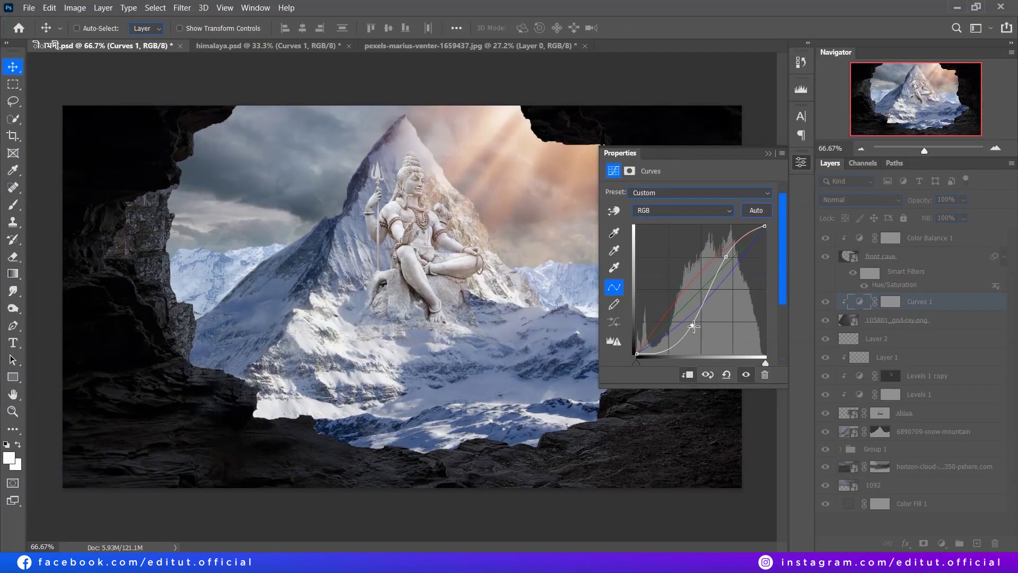
drag(726, 257, 728, 253)
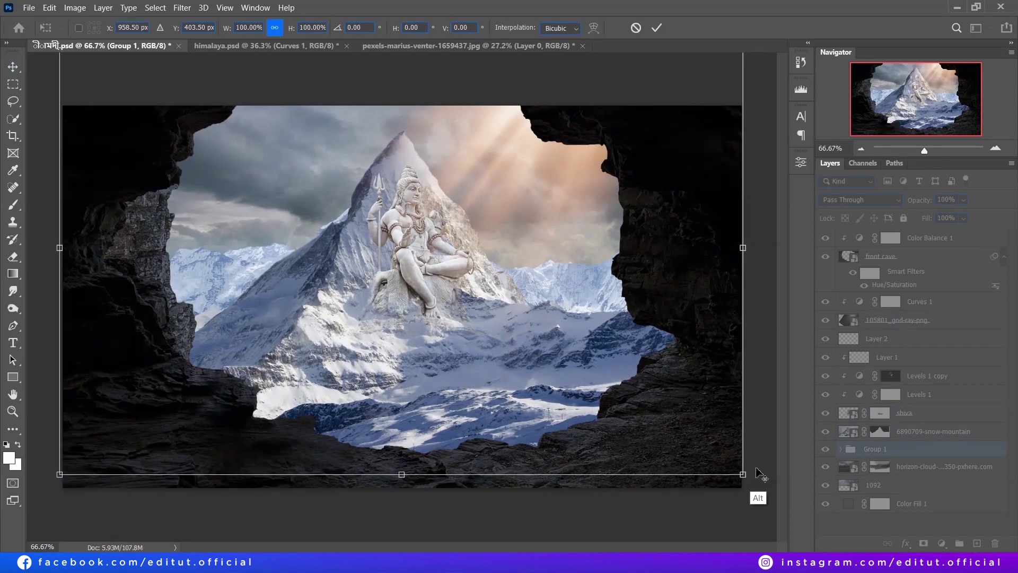
- Shrink the mountain group to 95.71% and place the star image rotated -90° above Curves 1
drag(759, 474, 738, 443)
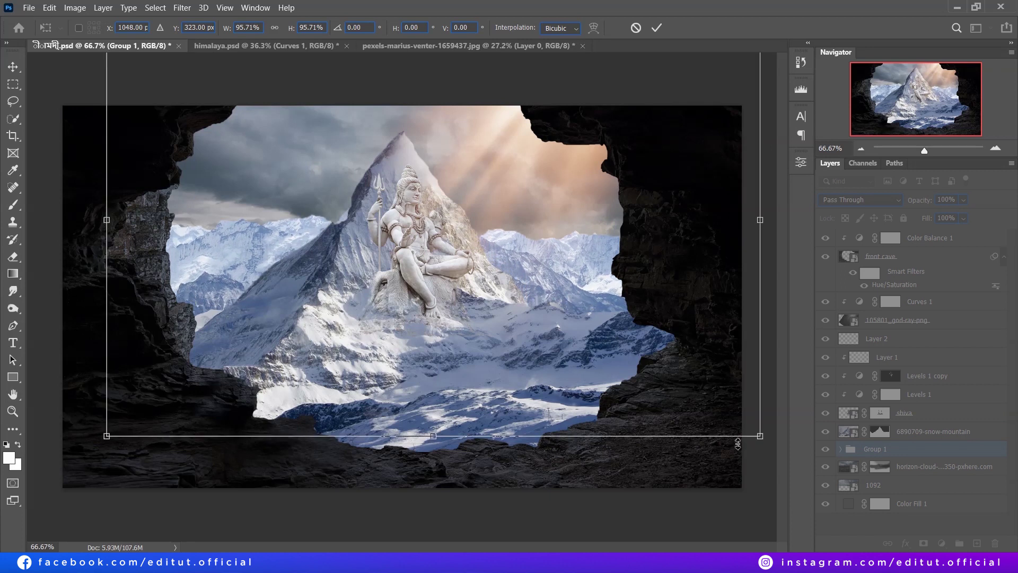
drag(289, 99, 152, 441)
key(Return)
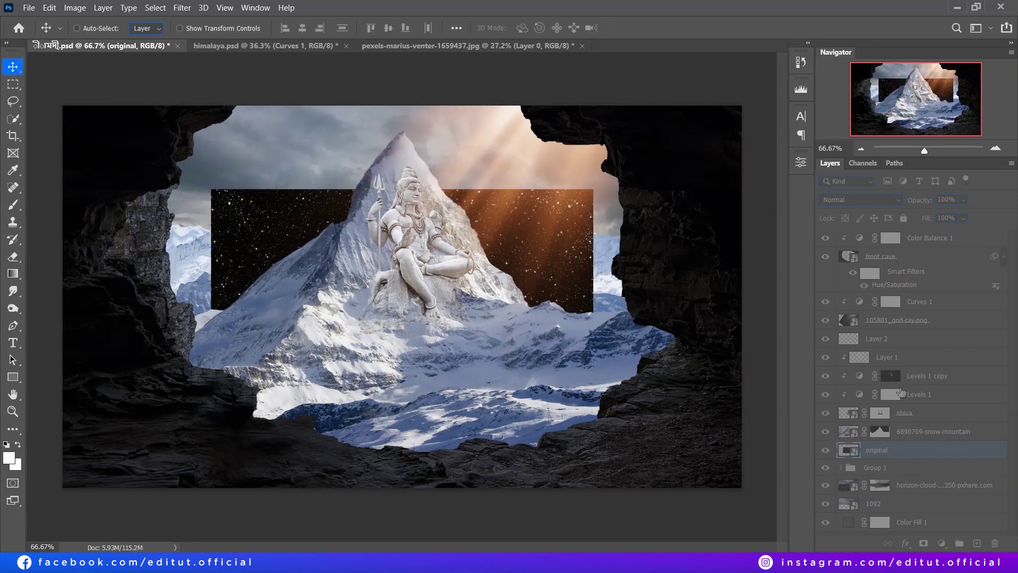
drag(916, 287, 915, 290)
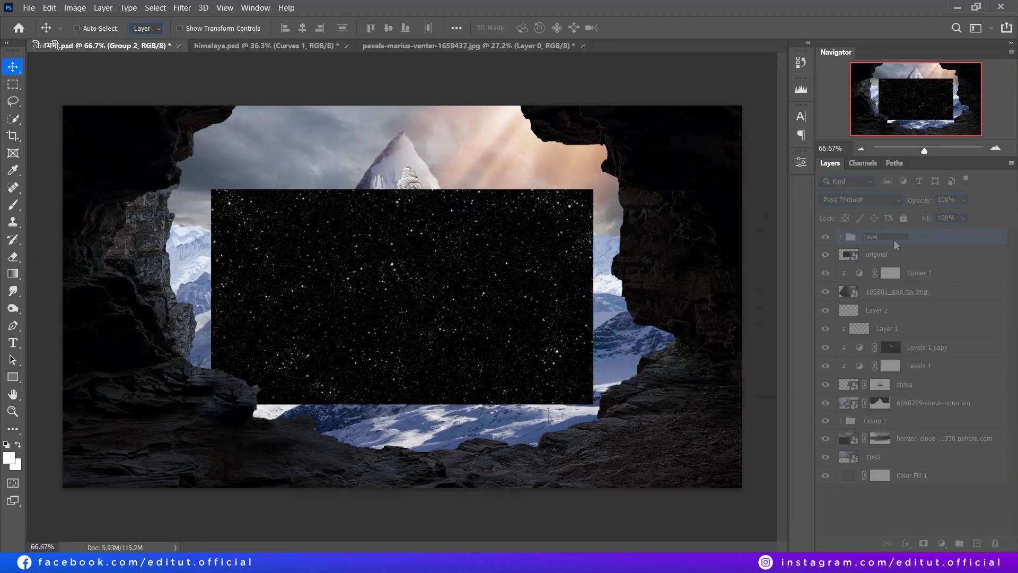
- Enlarge the star layer to cover the whole canvas and blend it with Screen mode
click(900, 259)
key(ctrl+t)
drag(594, 190, 748, 101)
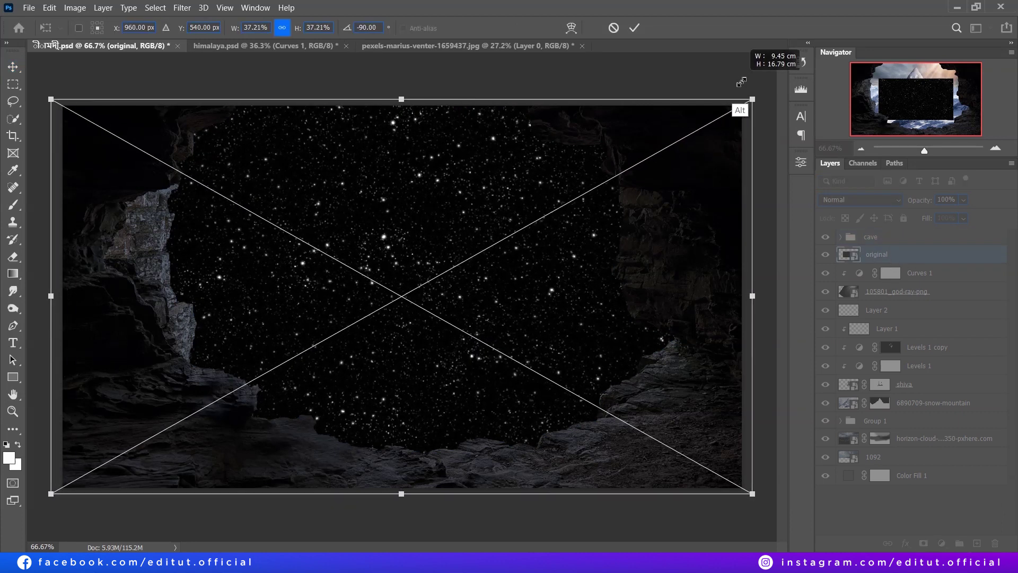
key(Return)
click(861, 199)
- Motion-blur the stars into slanted rain at 61°, 18 px, then add an S-curve for contrast
click(913, 267)
click(182, 7)
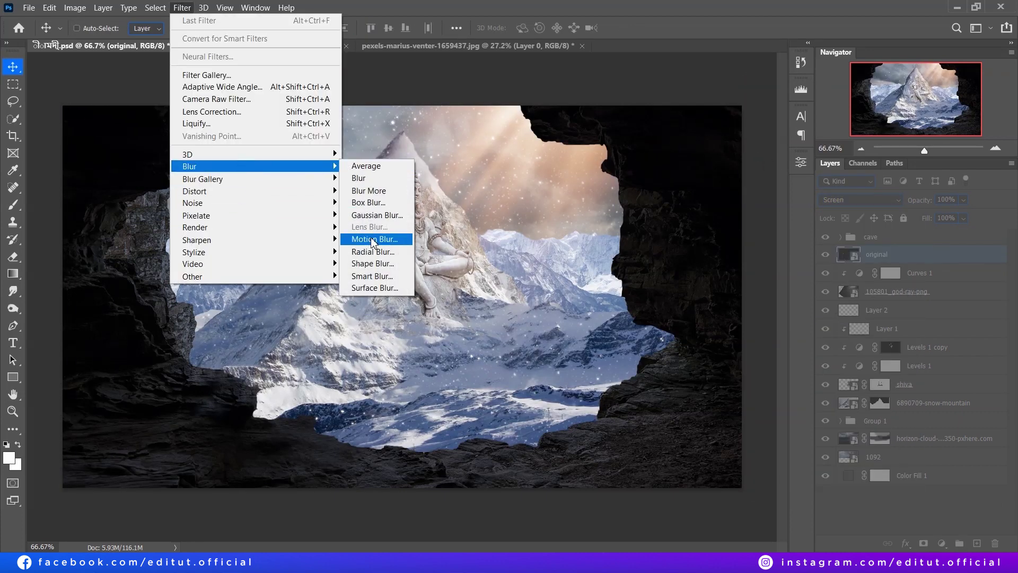
click(370, 237)
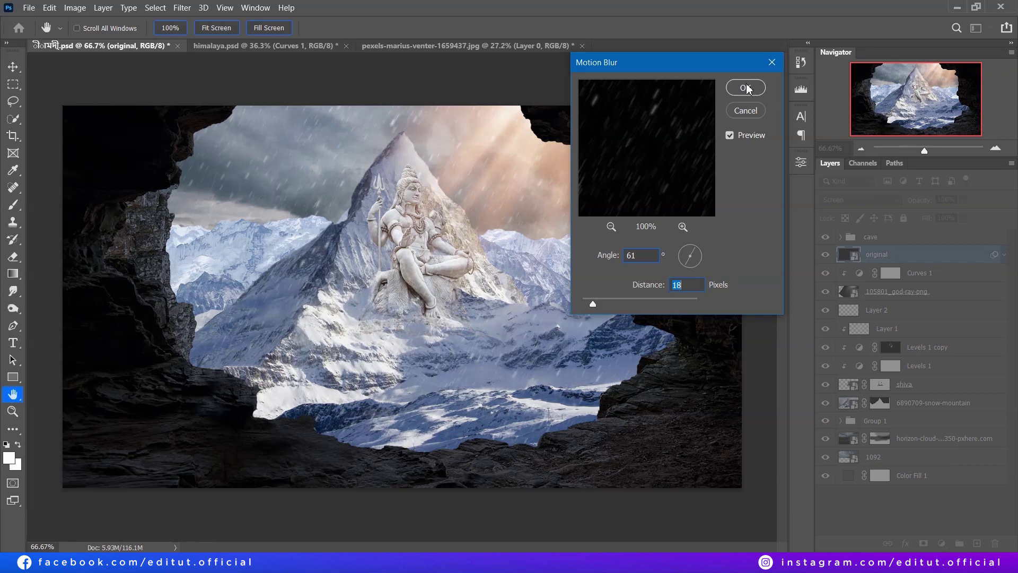
click(746, 87)
drag(727, 259, 733, 255)
drag(679, 313, 682, 315)
- Pull the Red channel down in Curves 2 to cool the whole image
key(alt+5)
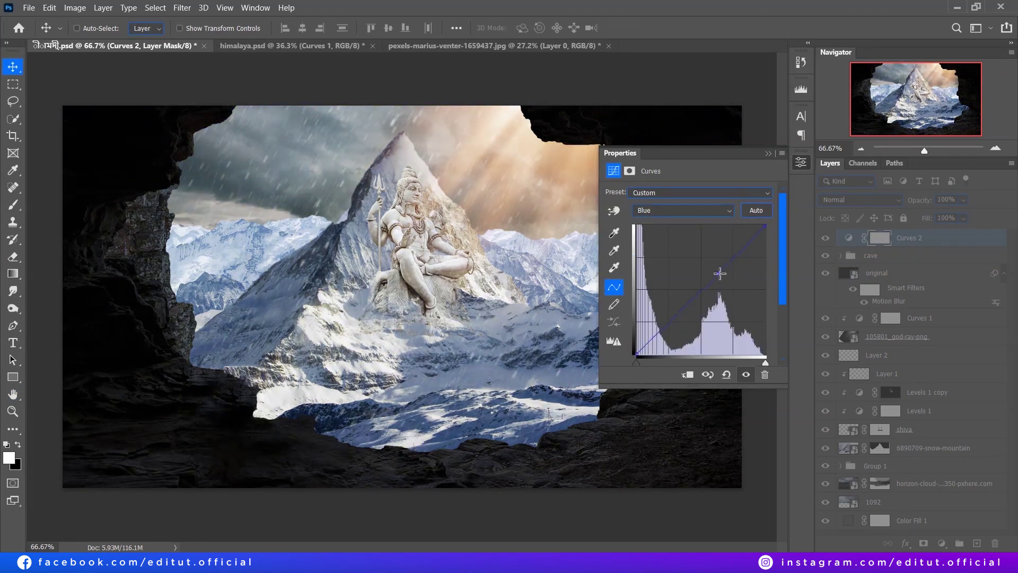
key(alt+3)
drag(714, 276, 715, 289)
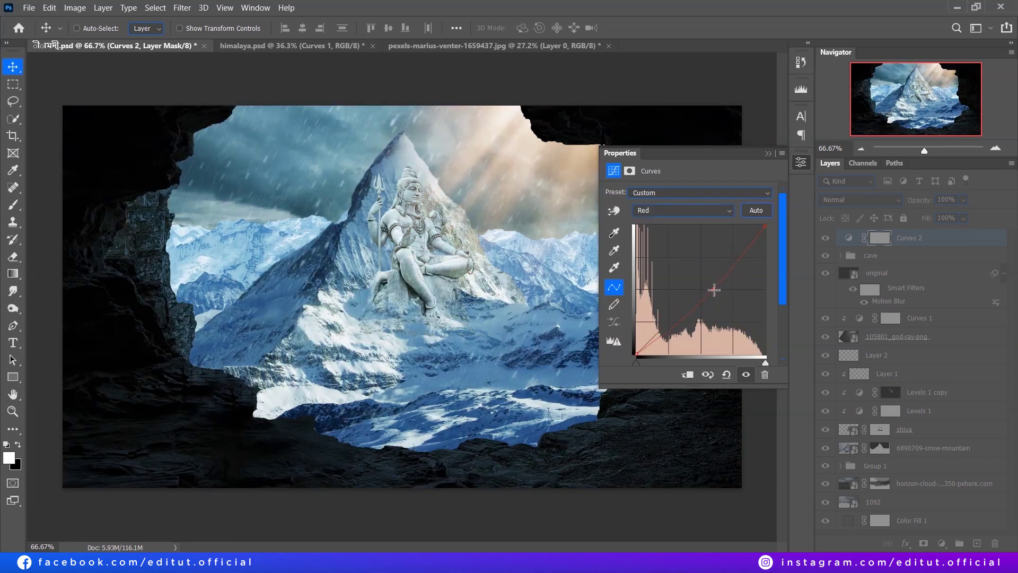
click(769, 153)
- Give the horizon-cloud sky layer an S-curve with darker lower tones
click(933, 483)
key(ctrl+m)
click(808, 192)
drag(748, 262, 749, 278)
click(1011, 127)
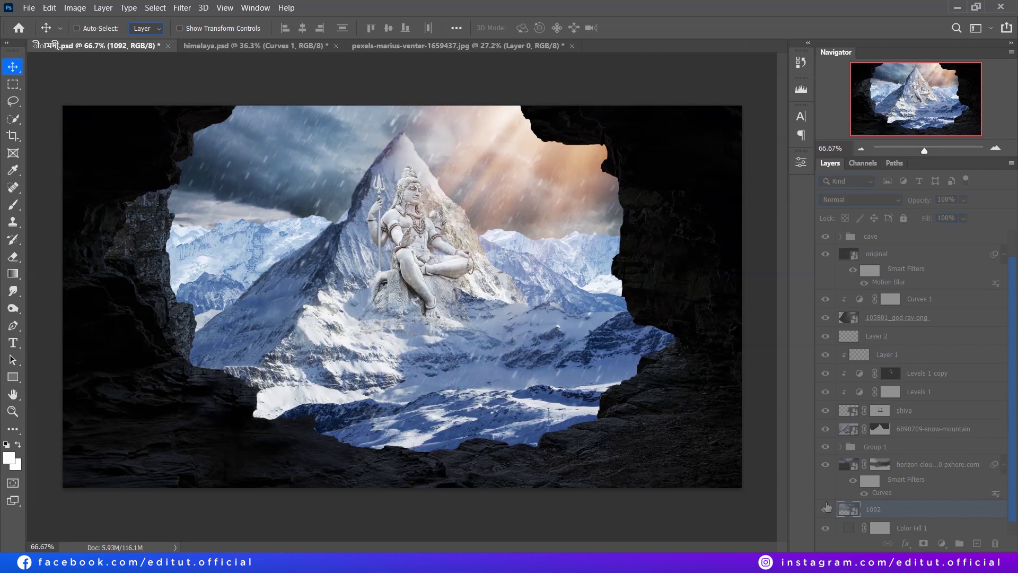
- Apply an S-curve to layer 1092, raising upper tones and darkening lower ones
click(901, 509)
key(ctrl+m)
drag(371, 73, 702, 88)
click(782, 202)
click(748, 281)
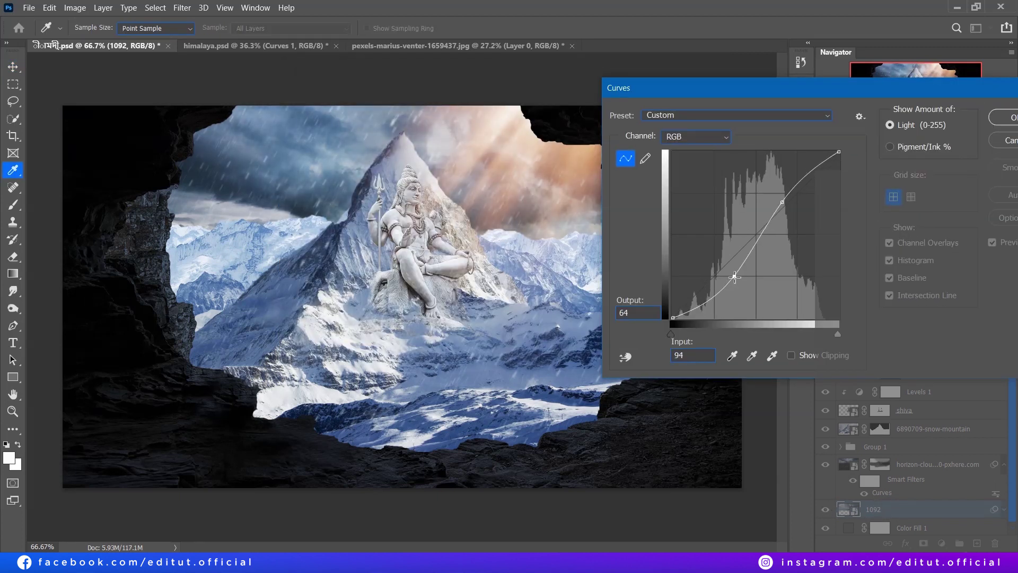
click(1007, 118)
- Add contrast to the Unsplash mountain photo in Group 1 with Curves, including a Blue-channel tweak
click(934, 400)
click(875, 417)
click(908, 439)
key(ctrl+m)
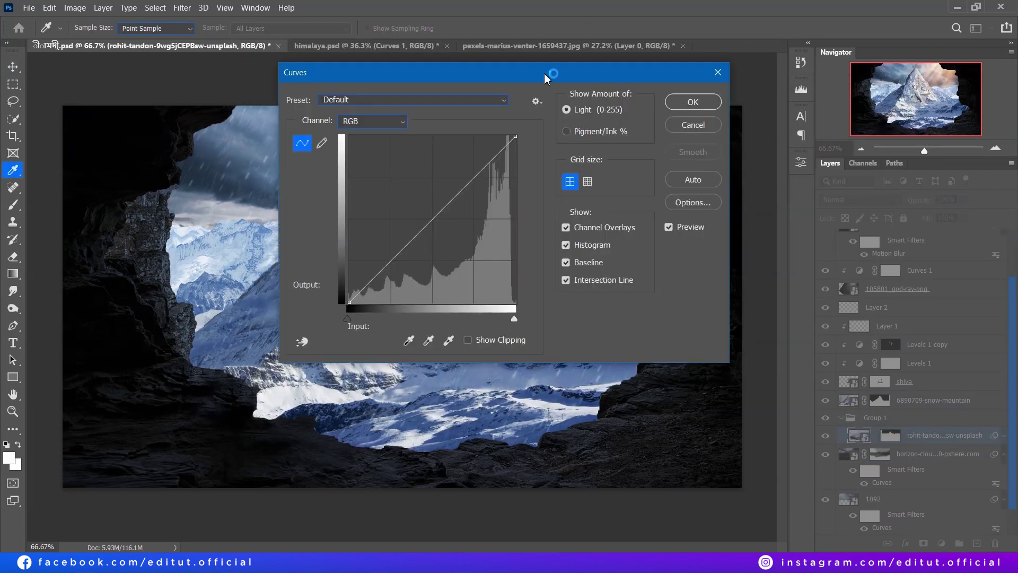
drag(548, 73, 939, 89)
click(858, 197)
drag(808, 256, 801, 270)
click(765, 136)
click(753, 170)
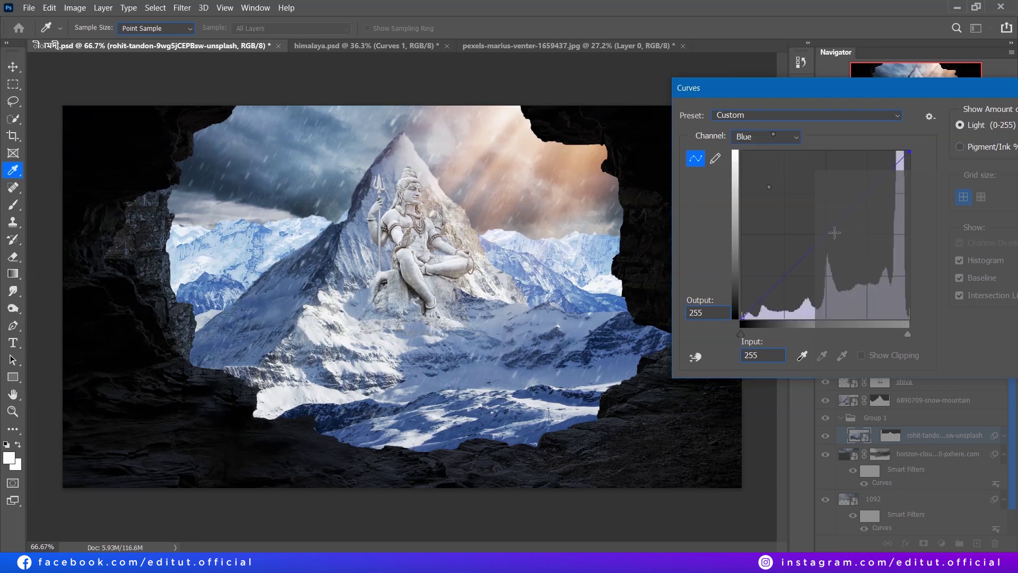
drag(796, 87, 650, 90)
click(939, 129)
- Reduce the snow mountain's saturation and lightness with Hue/Saturation for a washed-out look
key(ctrl+u)
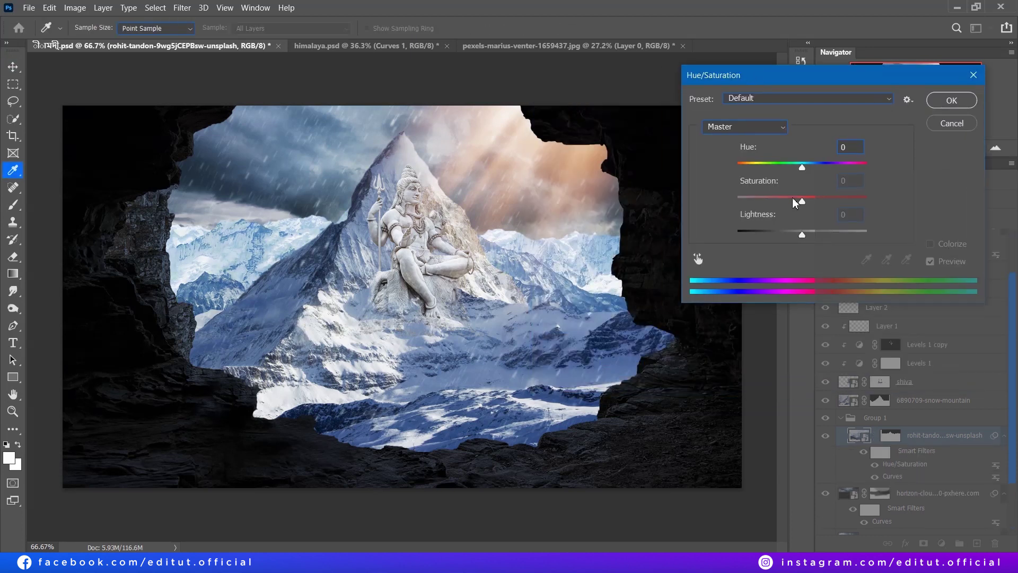
drag(797, 236, 801, 235)
drag(769, 202, 768, 205)
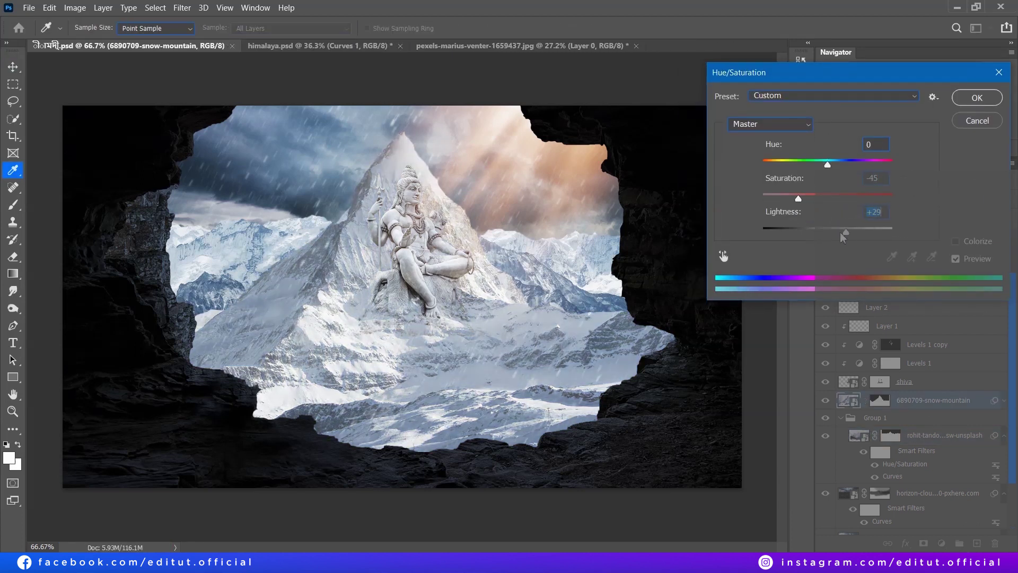
key(Return)
click(849, 363)
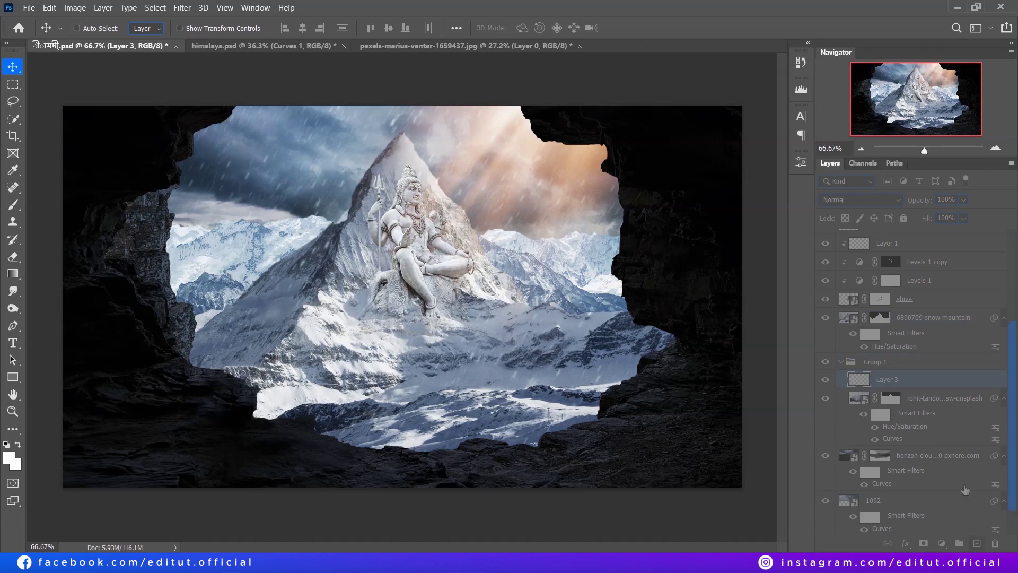
- Paint soft mist either side of the mountain on a new layer faded to about half
key(ctrl+shift+alt+n)
key(b)
right_click(350, 212)
key(Escape)
drag(270, 207, 339, 217)
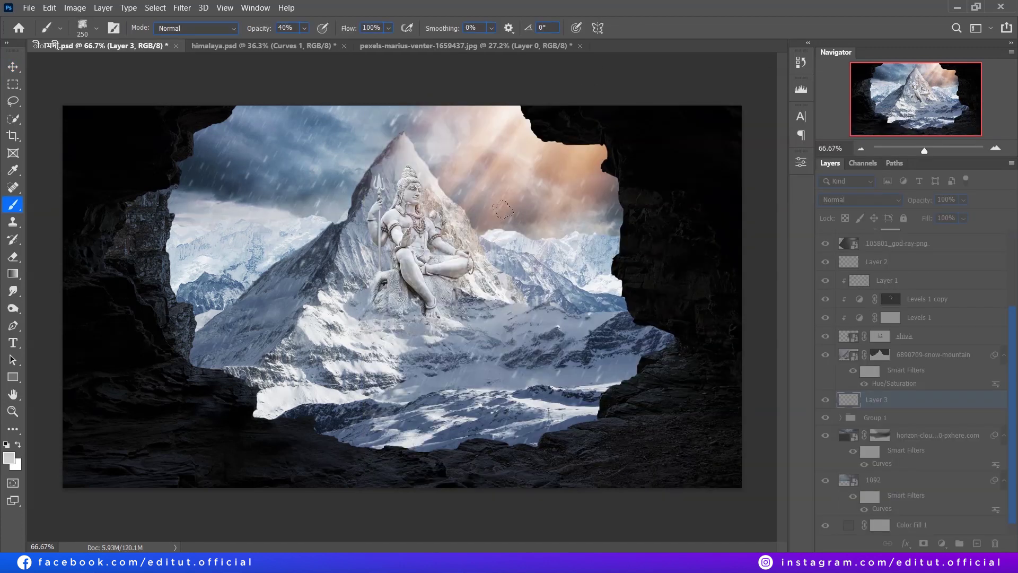
drag(595, 219, 682, 214)
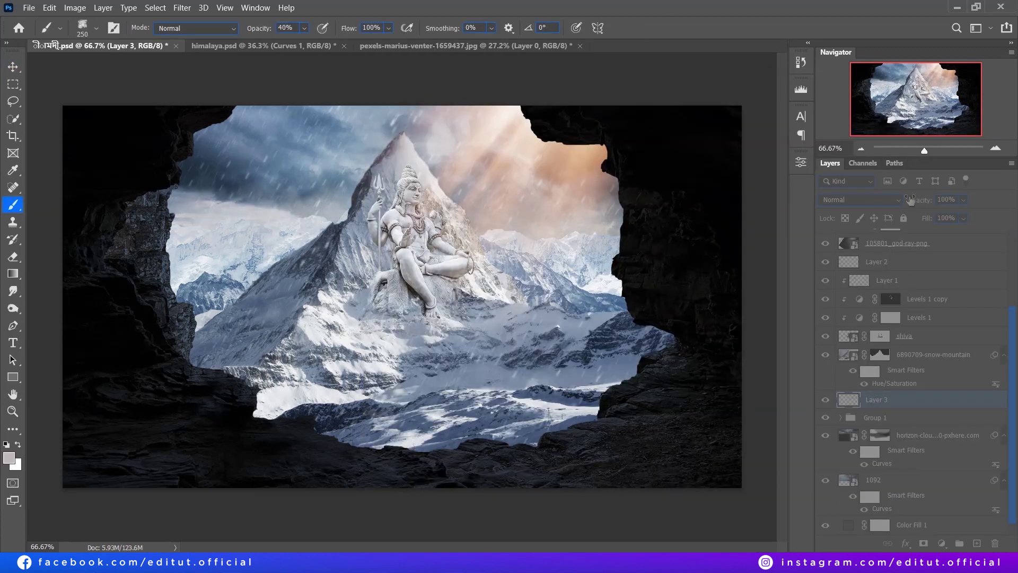
drag(910, 199, 897, 208)
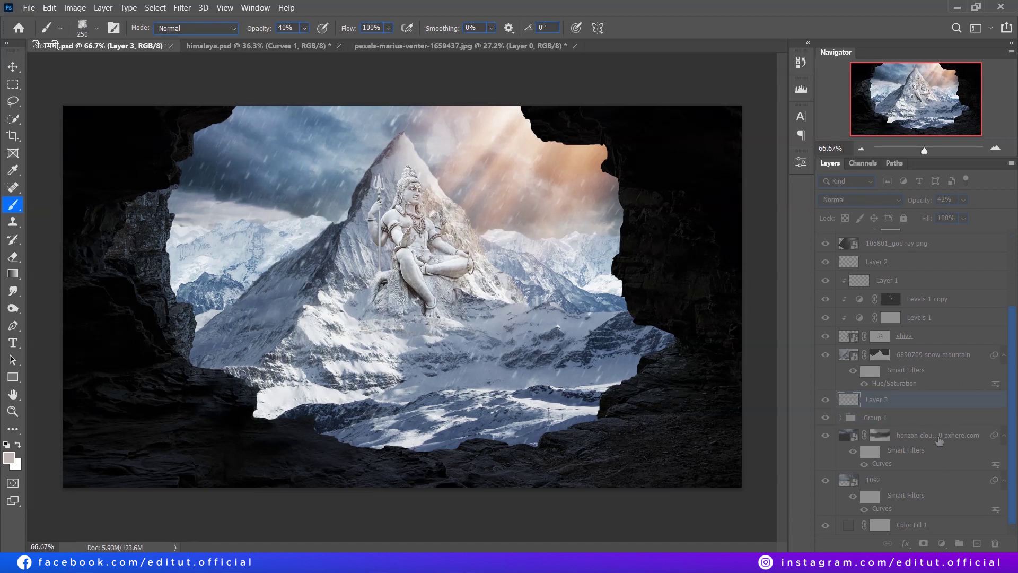
- Brush white haze over the left and lower mountains on two more layers, faded to about a third
click(977, 543)
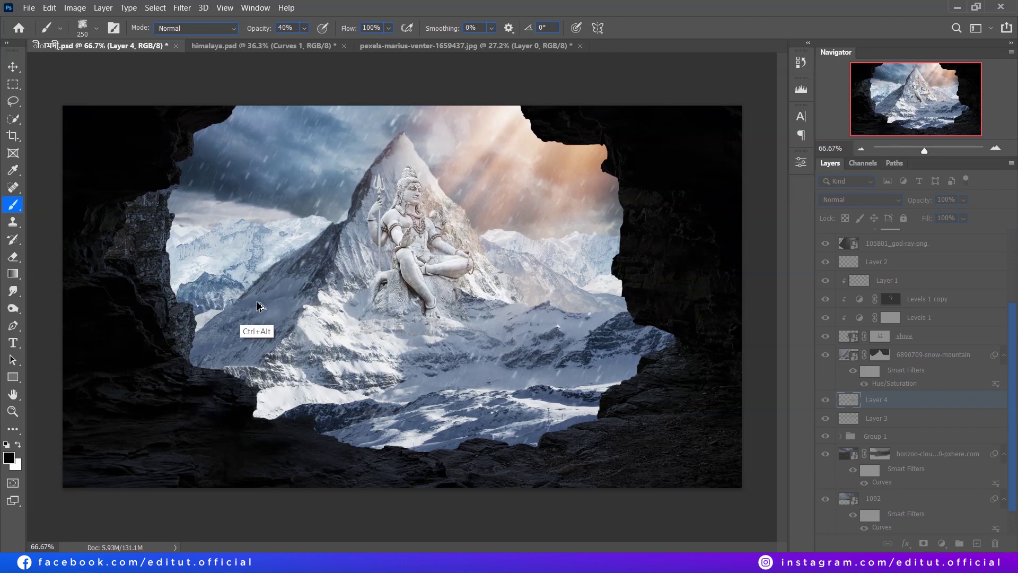
key(x)
drag(186, 297, 313, 239)
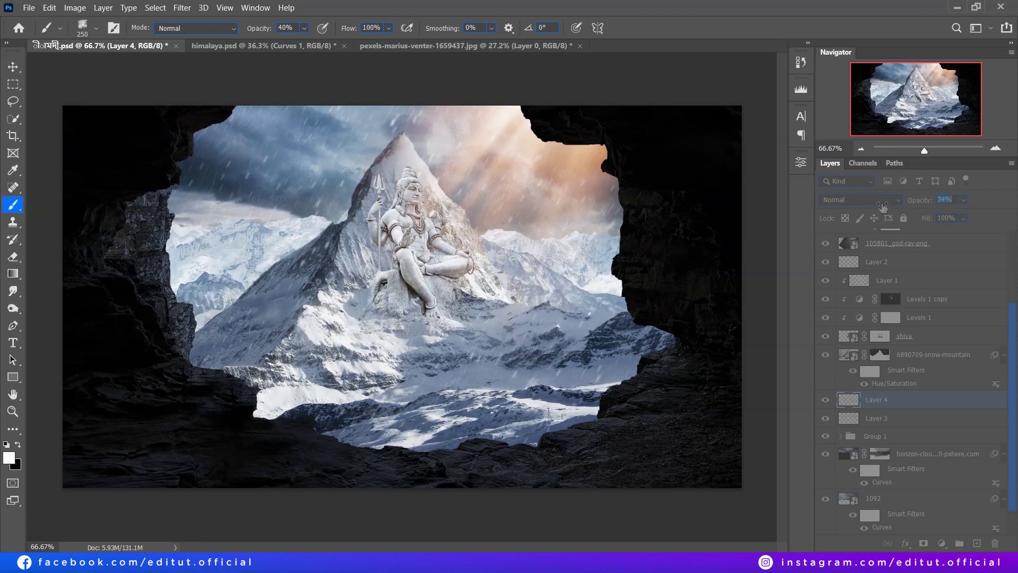
click(848, 354)
key(ctrl+shift+alt+n)
drag(218, 381, 662, 297)
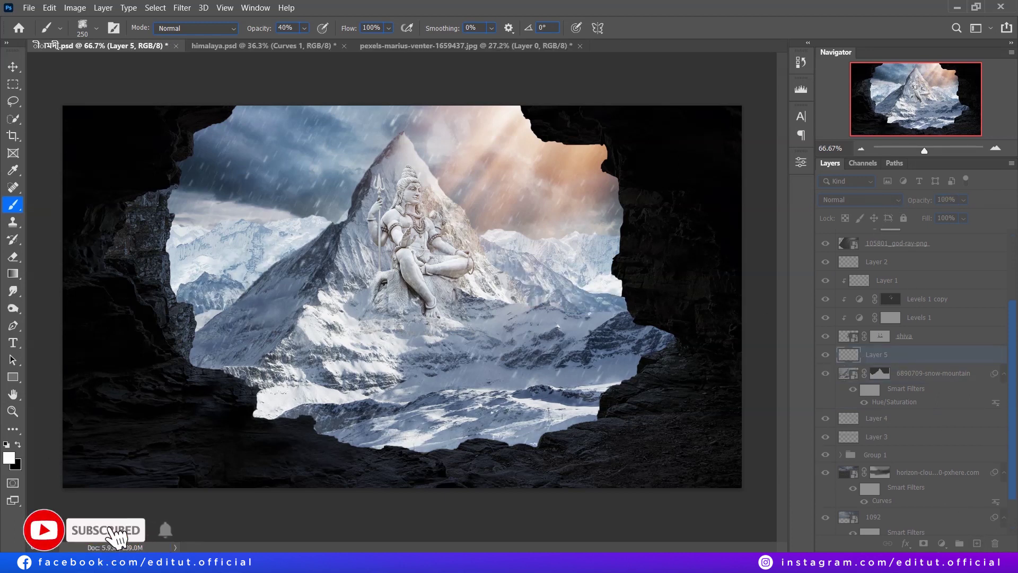
drag(920, 200, 883, 210)
click(904, 336)
scroll(904, 336, down, 2)
- Slightly darken the shiva statue's upper midtones with Curves
key(ctrl+m)
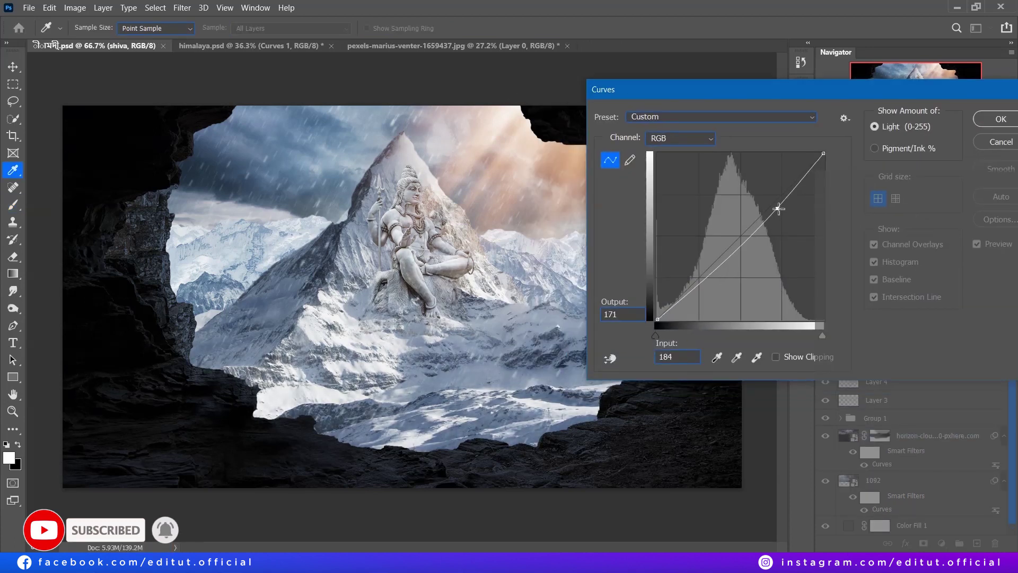
drag(774, 206, 750, 250)
key(alt+5)
key(Return)
key(b)
- Shift the statue's colours toward cyan with Color Balance
key(ctrl+b)
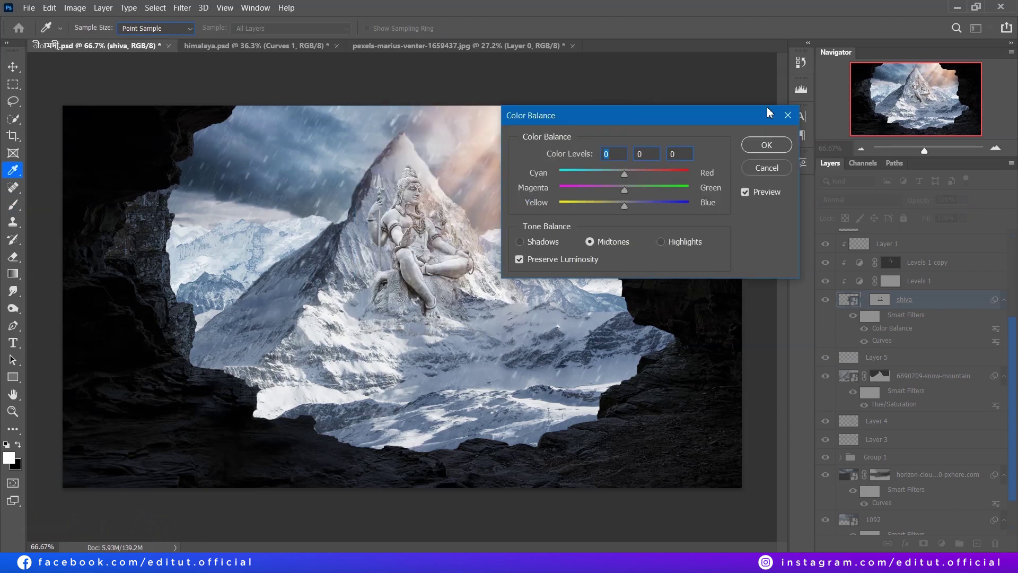
drag(838, 174, 819, 182)
key(b)
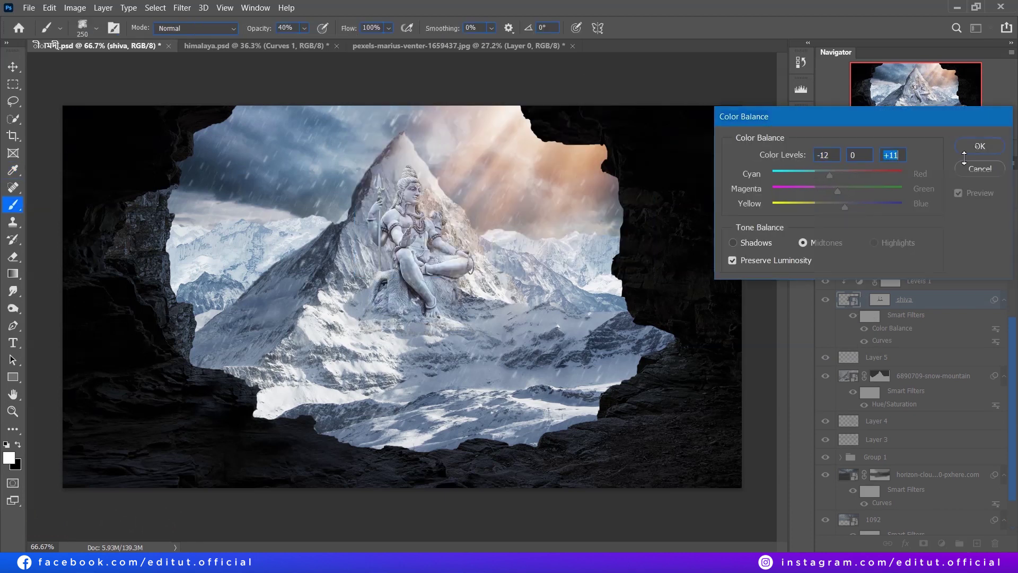
key(Return)
- Add a Color Balance adjustment pushing overall midtones toward cyan and blue
click(942, 543)
click(933, 424)
drag(786, 169, 777, 169)
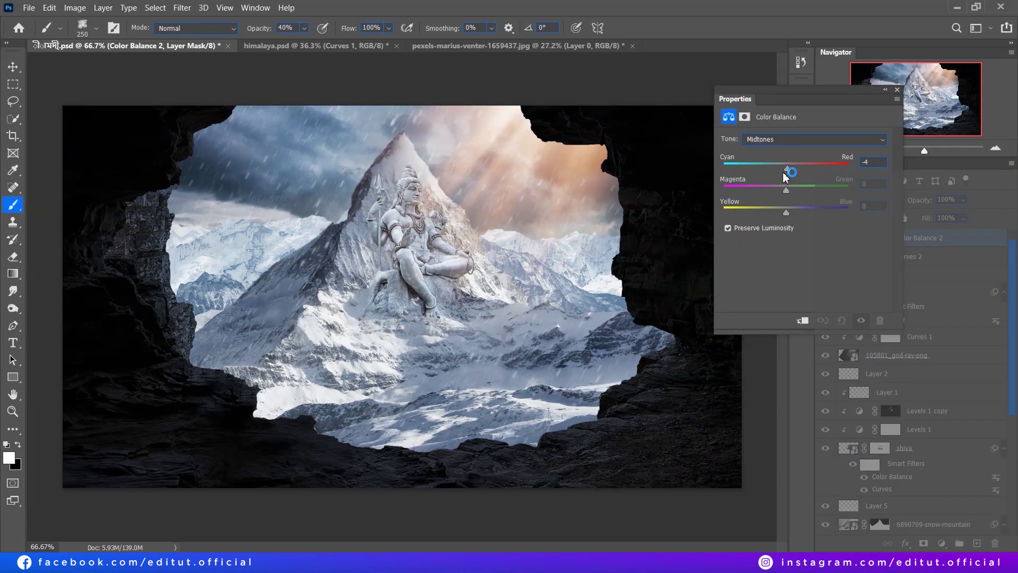
drag(786, 212, 791, 213)
- Add a Hue/Saturation adjustment layer with Saturation +16 and Lightness -5
click(885, 91)
click(942, 543)
click(926, 408)
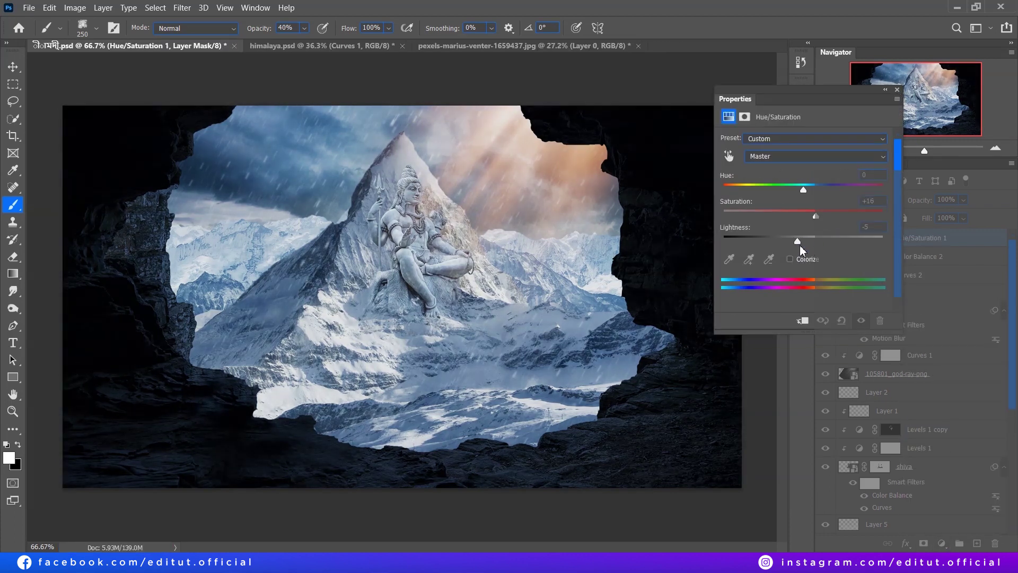
click(885, 89)
- Group the sky layers into 'sky' and add a Curves adjustment above it
scroll(908, 459, down, 5)
key(ctrl+g)
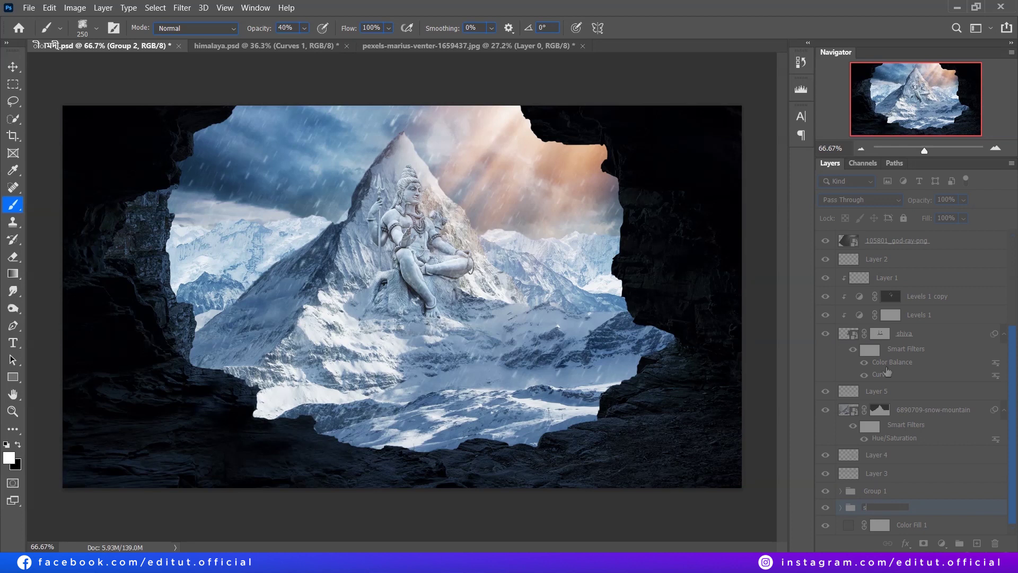
click(942, 543)
click(925, 377)
drag(839, 200, 846, 204)
drag(798, 259, 799, 258)
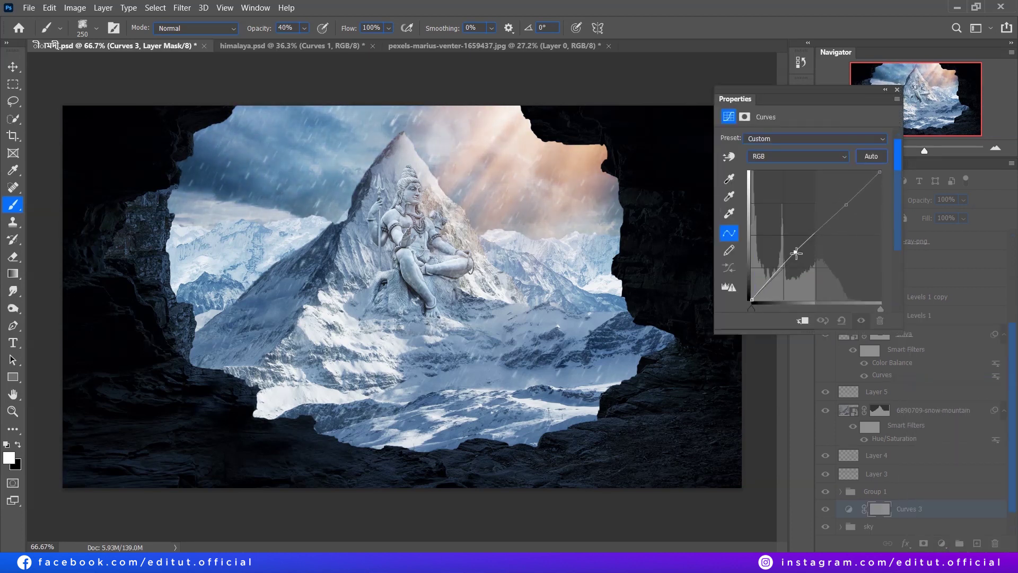
click(885, 89)
scroll(909, 371, up, 5)
click(848, 292)
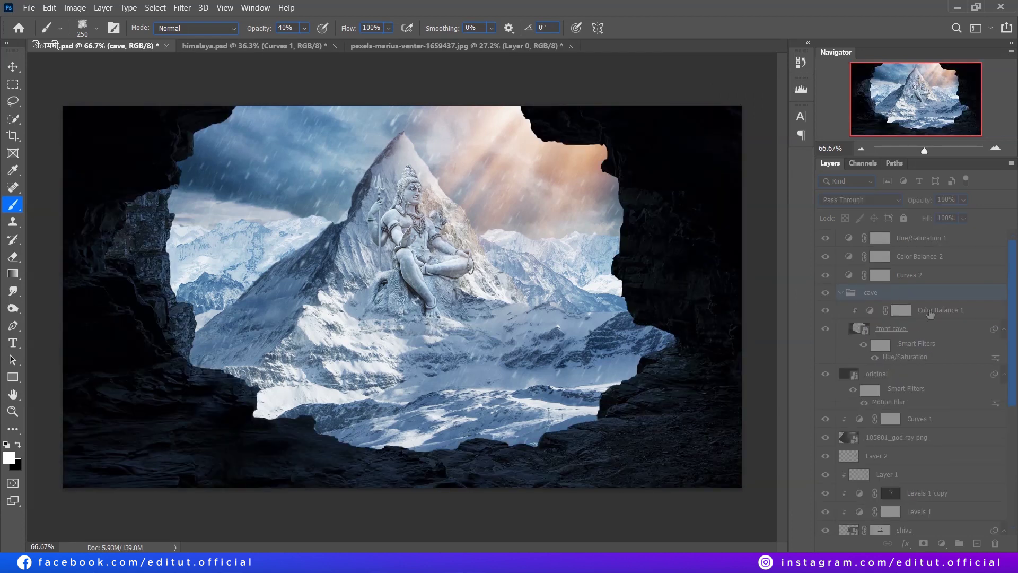
- Add a Curves adjustment in the cave group bending the Red and Blue channels, brush at 160
click(925, 310)
click(942, 543)
click(941, 377)
drag(834, 207, 811, 215)
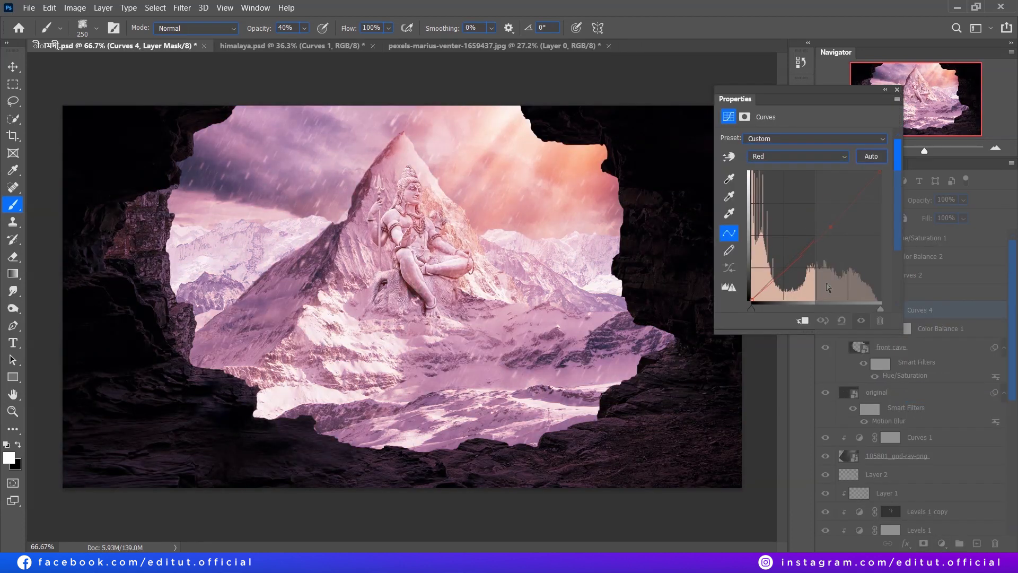
key(alt+5)
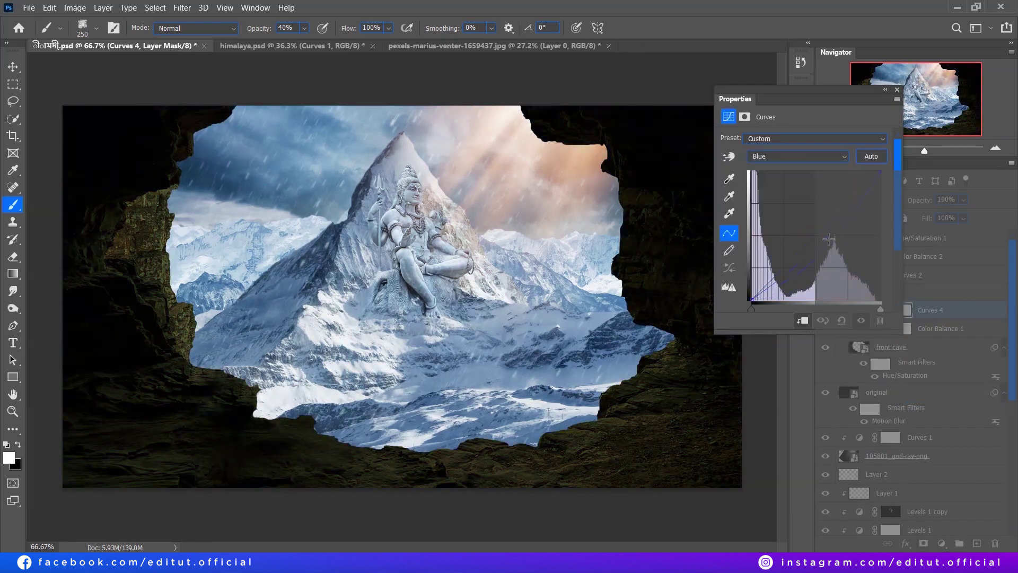
click(898, 89)
right_click(539, 132)
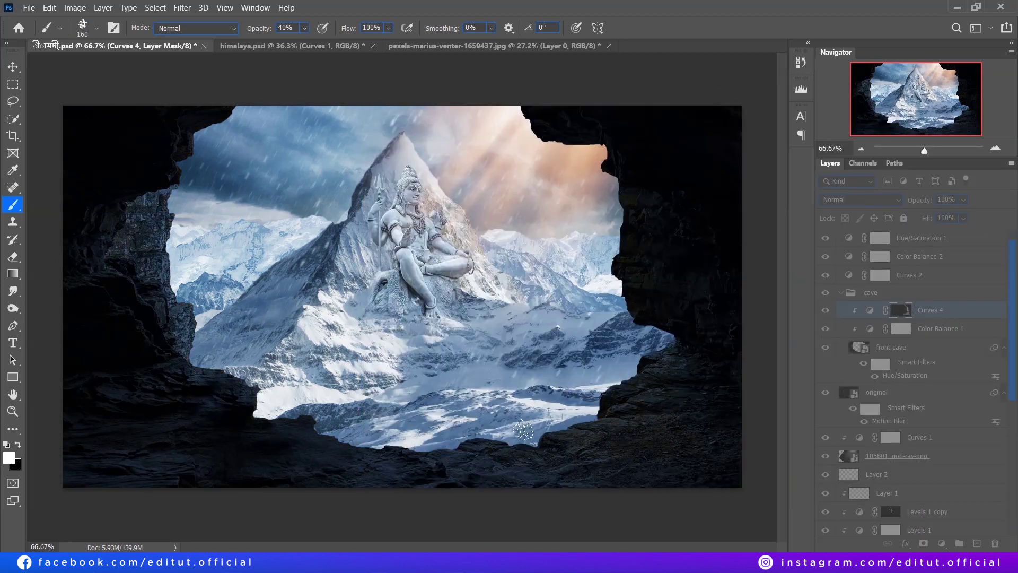
key(alt+bracketleft)
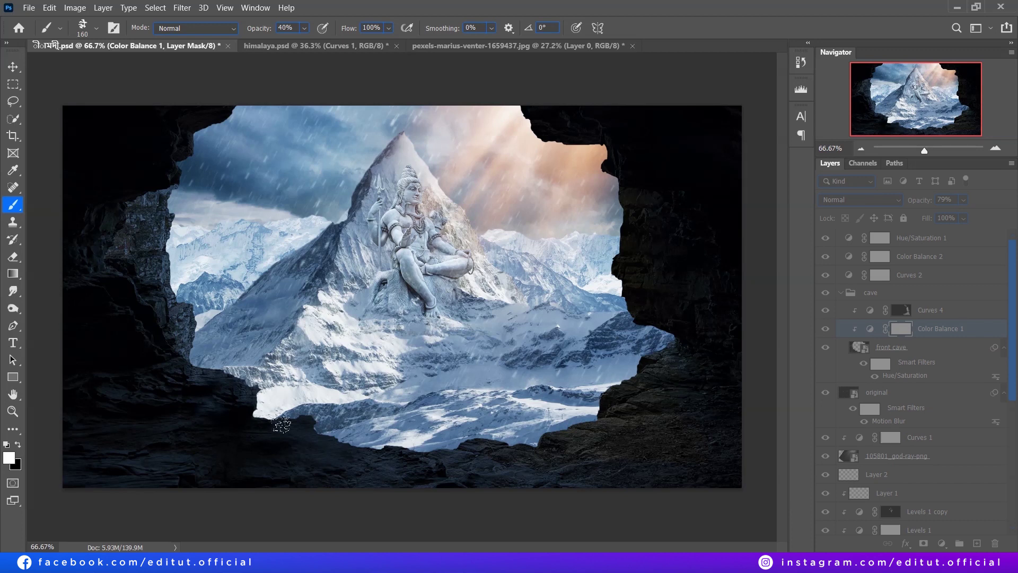
key(alt+bracketright)
key(x)
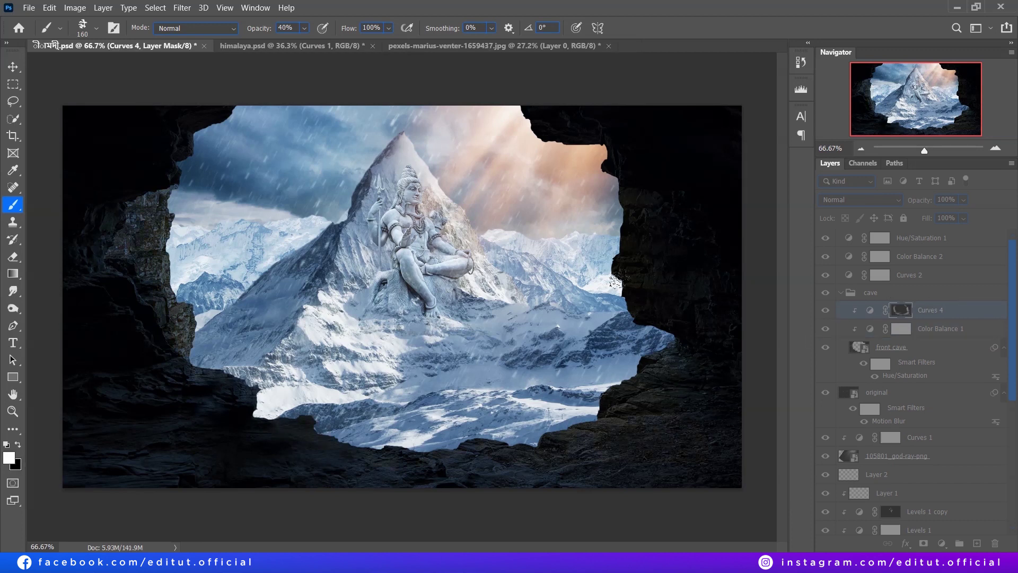
- Add a raised Brightness/Contrast layer, invert its mask and paint it onto the left cave wall
click(942, 544)
click(928, 353)
drag(804, 171, 861, 177)
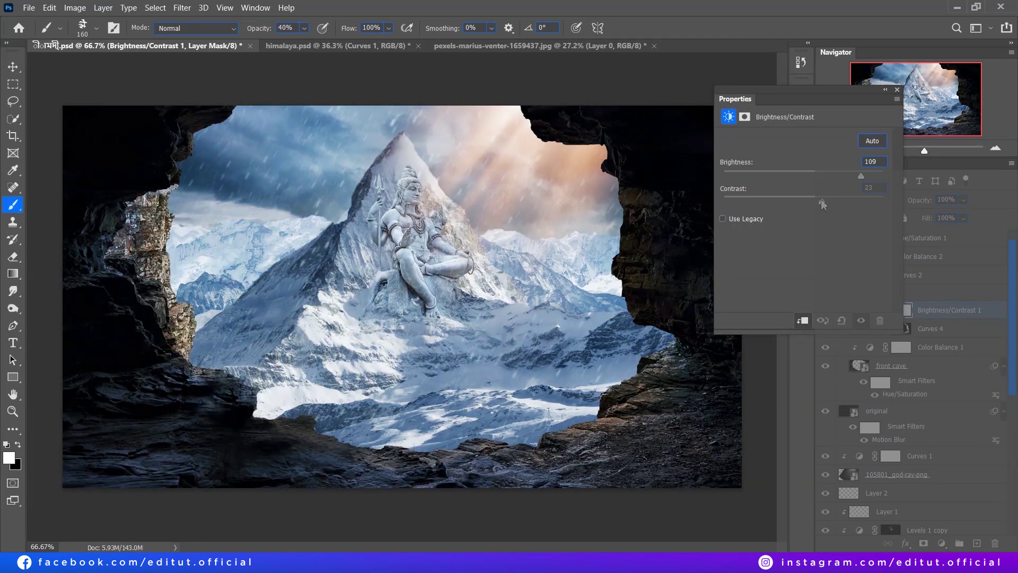
click(896, 89)
key(ctrl+i)
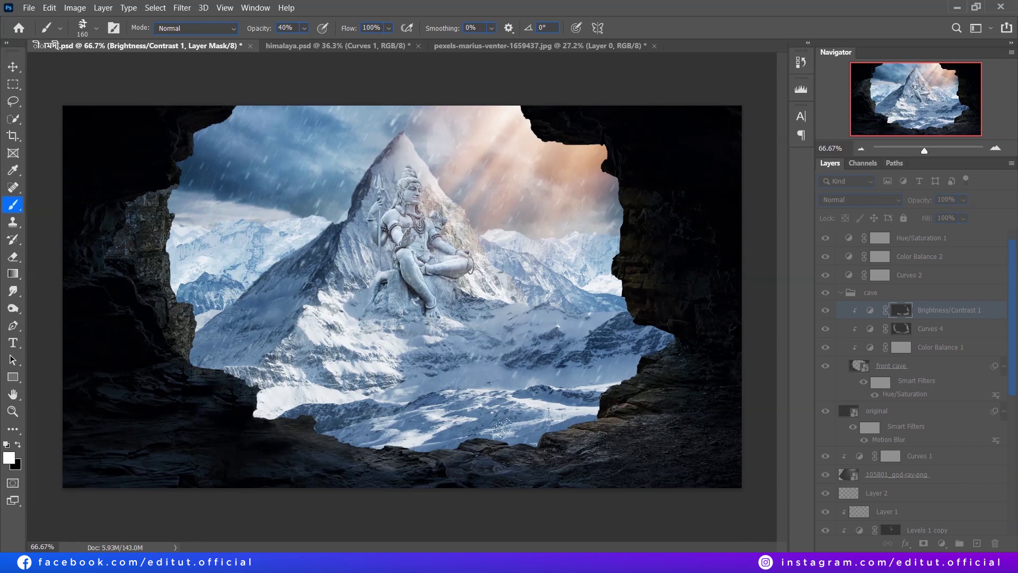
drag(140, 264, 220, 372)
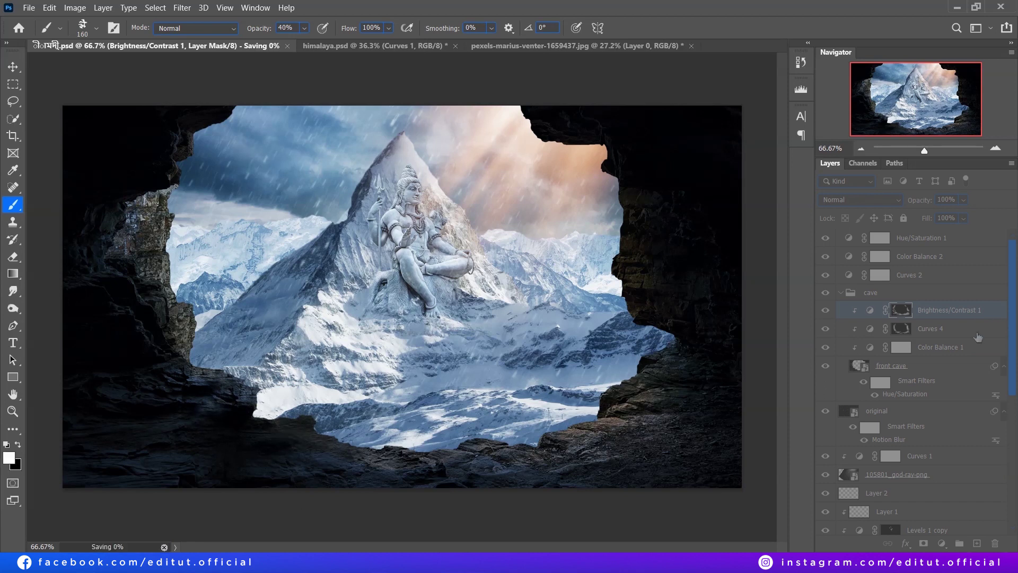
- Add an Exposure adjustment of +1.83 to the cave group with its mask inverted
click(942, 543)
click(934, 386)
drag(796, 98, 809, 109)
drag(817, 182, 838, 182)
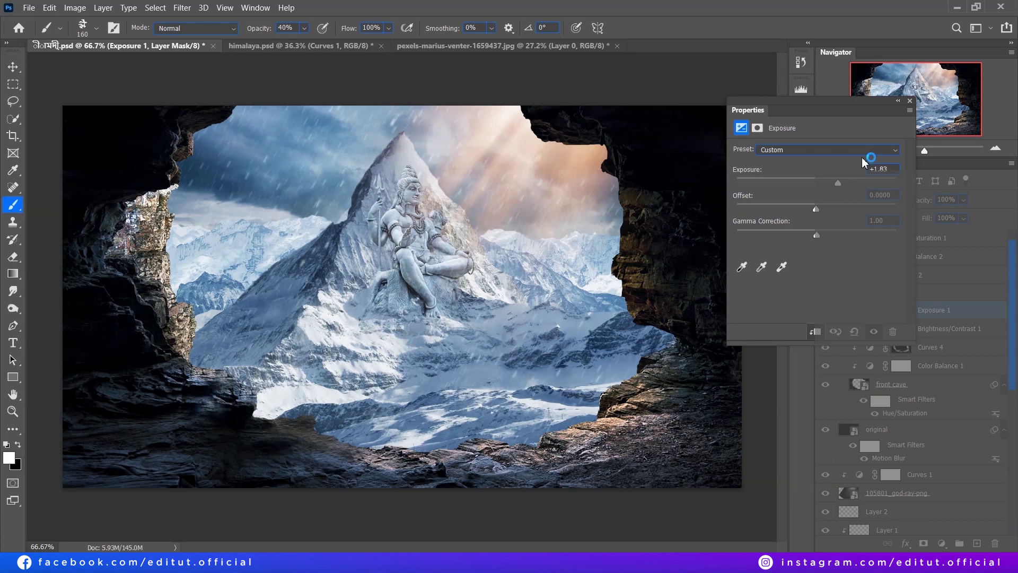
click(914, 166)
key(ctrl+i)
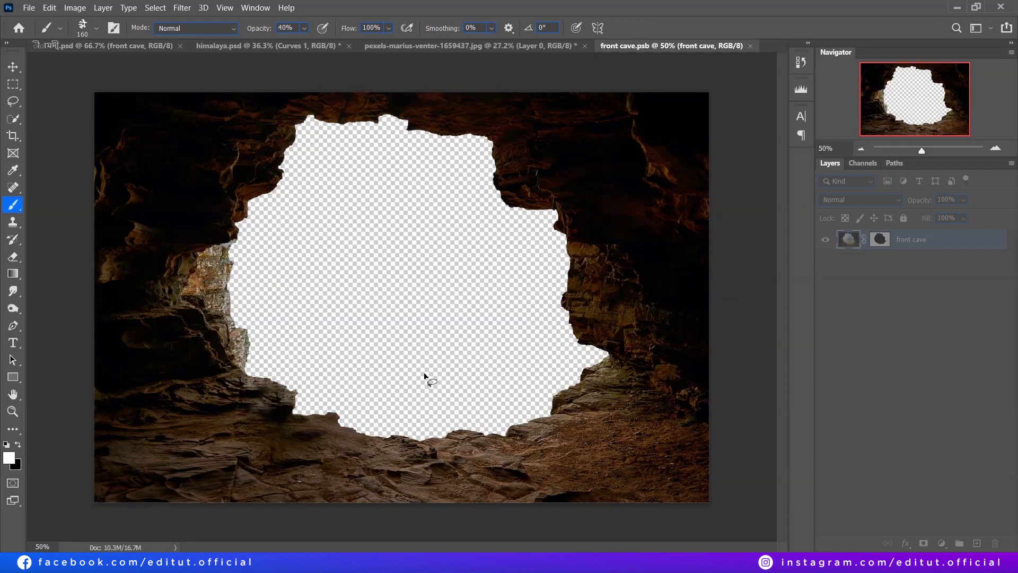
- Clear a lasso area near the bottom edge of the mask, then save and close the front cave document
key(l)
drag(300, 411, 330, 427)
click(879, 241)
key(Delete)
key(ctrl+d)
key(ctrl+s)
key(ctrl+w)
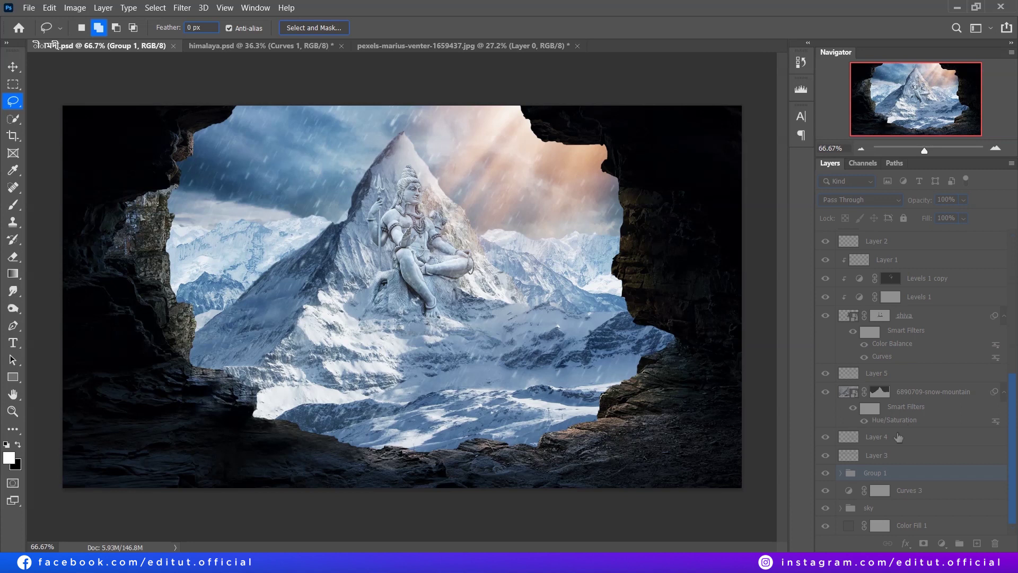
click(840, 472)
- Darken the Group 1 background photo with a Curves pull and label the shiva layer red
click(933, 490)
scroll(934, 490, down, 1)
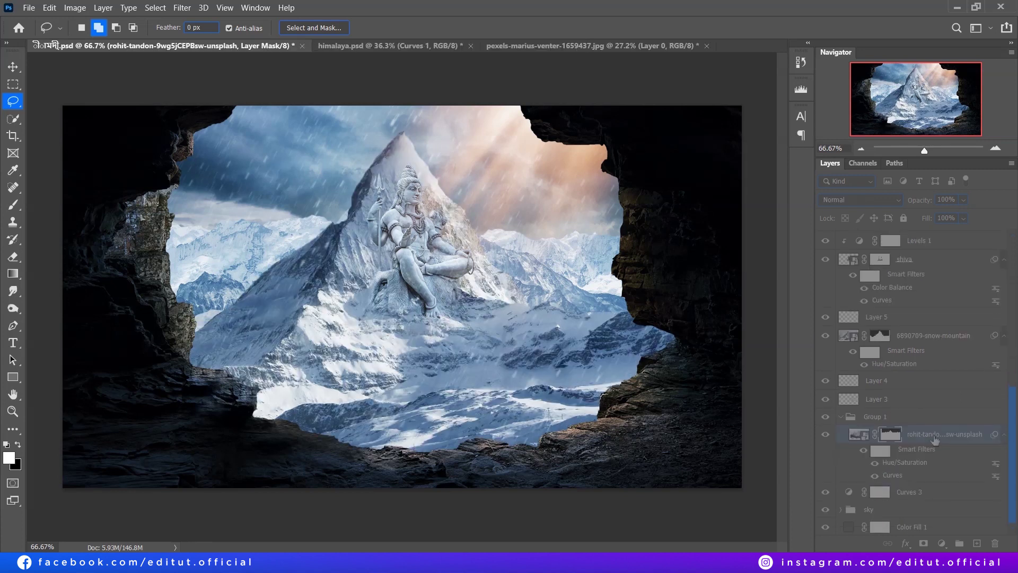
key(ctrl+m)
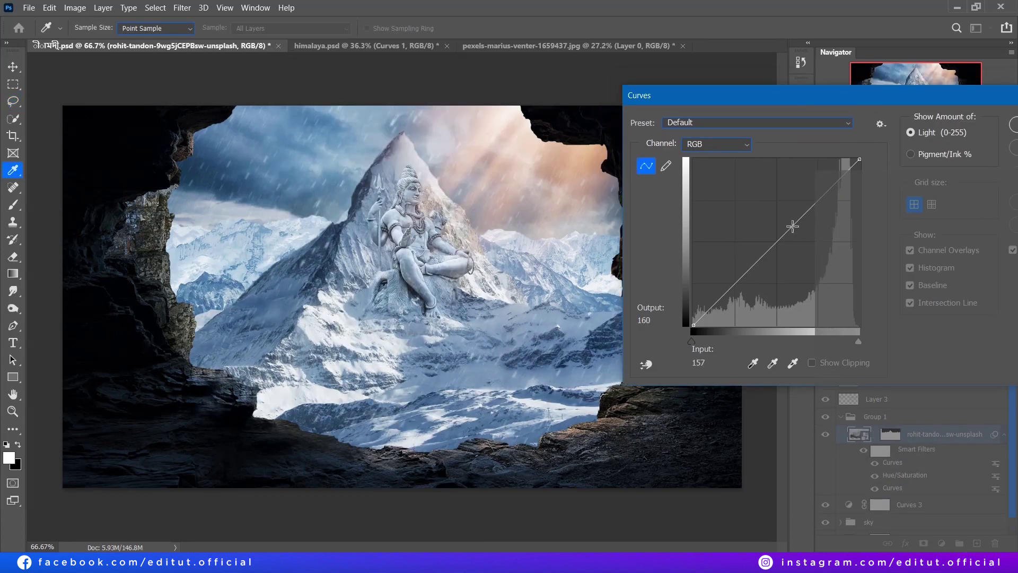
drag(798, 220, 801, 245)
key(Return)
right_click(825, 320)
click(846, 370)
- Zoom in on the statue and create Layer 6 beneath the shiva layer
key(ctrl+plus)
key(ctrl+plus)
drag(556, 254, 498, 355)
click(977, 543)
drag(902, 321, 919, 387)
key(b)
drag(350, 112, 462, 207)
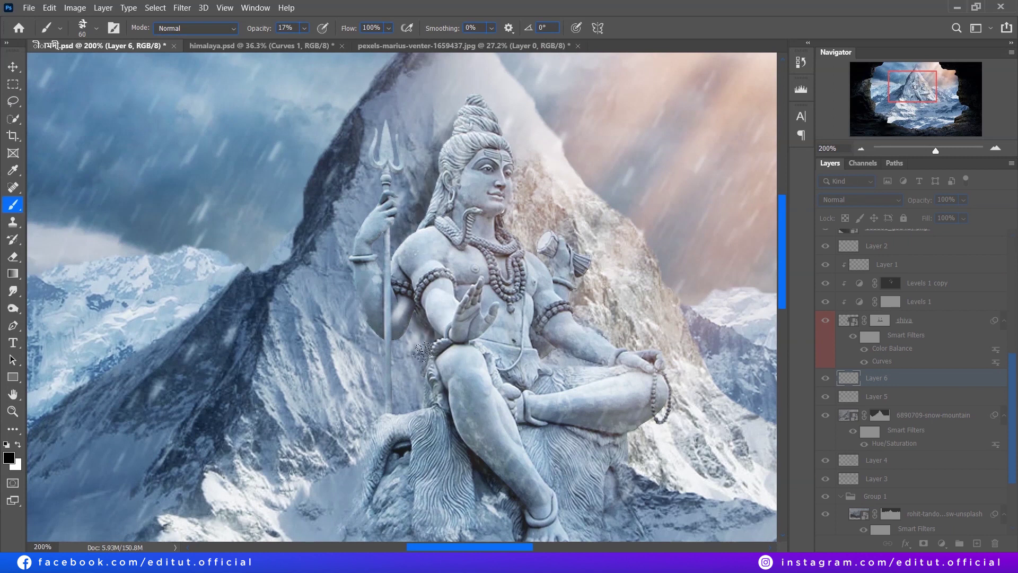
- Brush soft shadow beside Shiva's legs and trident on Layer 6, then touch up with the eraser
drag(422, 352, 390, 374)
mouse_move(364, 260)
mouse_down()
mouse_move(304, 370)
mouse_move(368, 492)
mouse_up()
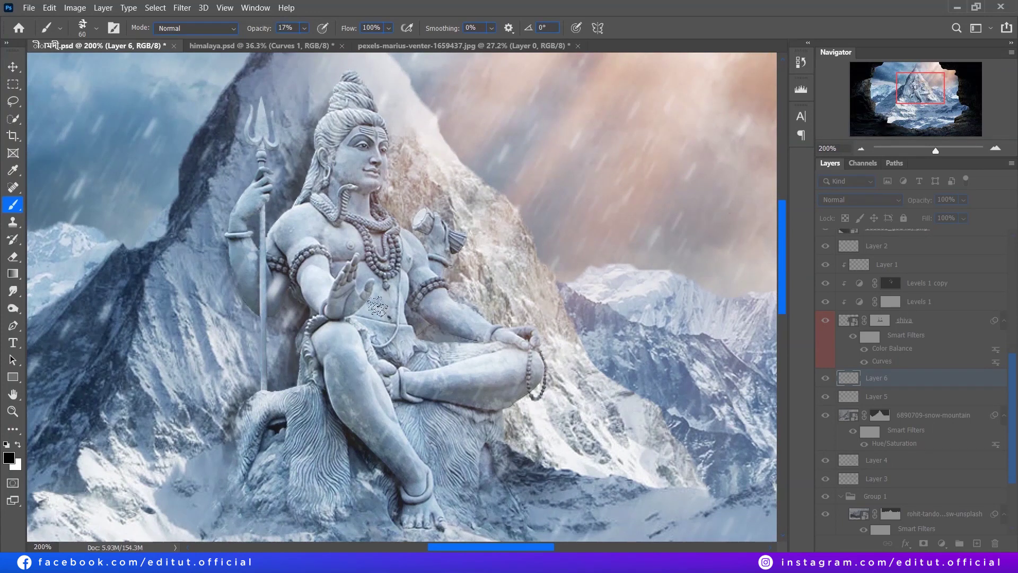
drag(387, 150, 474, 216)
key(e)
right_click(366, 106)
key(Escape)
key(ctrl+0)
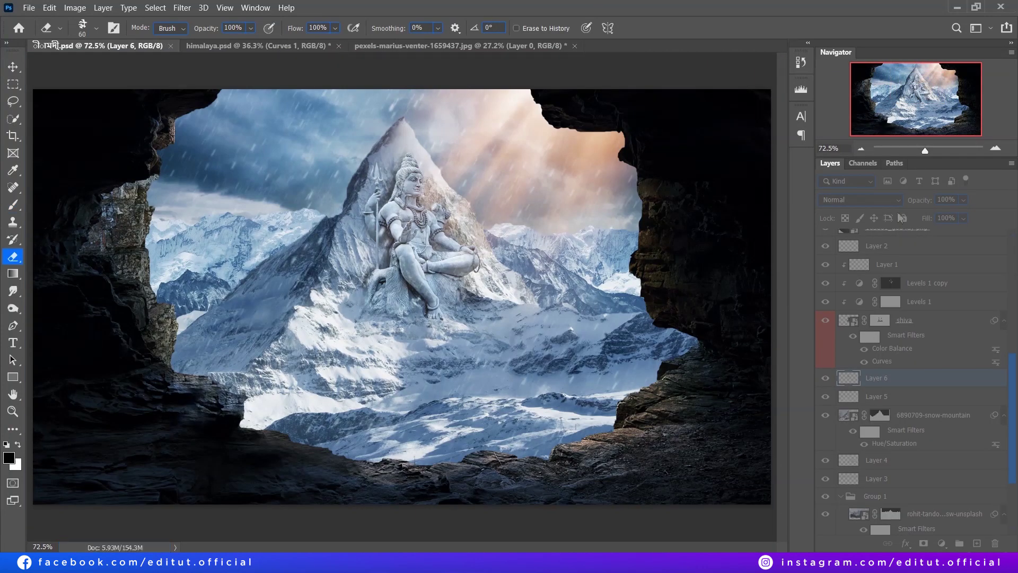
- Bend the Curves 1 adjustment into a steeper S-curve for more contrast
key(alt+bracketright)
key(alt+bracketright)
key(alt+bracketright)
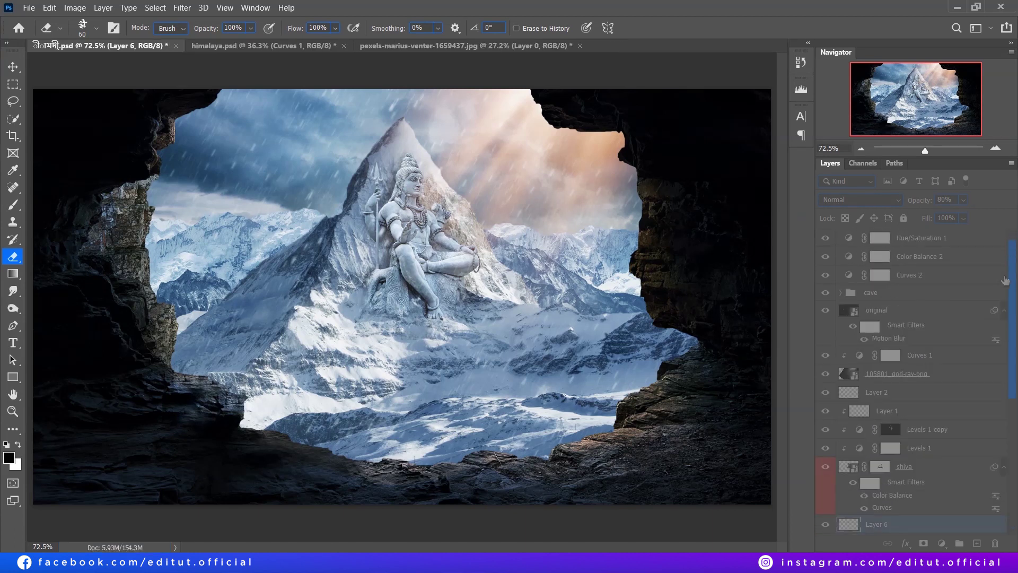
double_click(863, 285)
drag(854, 223, 854, 210)
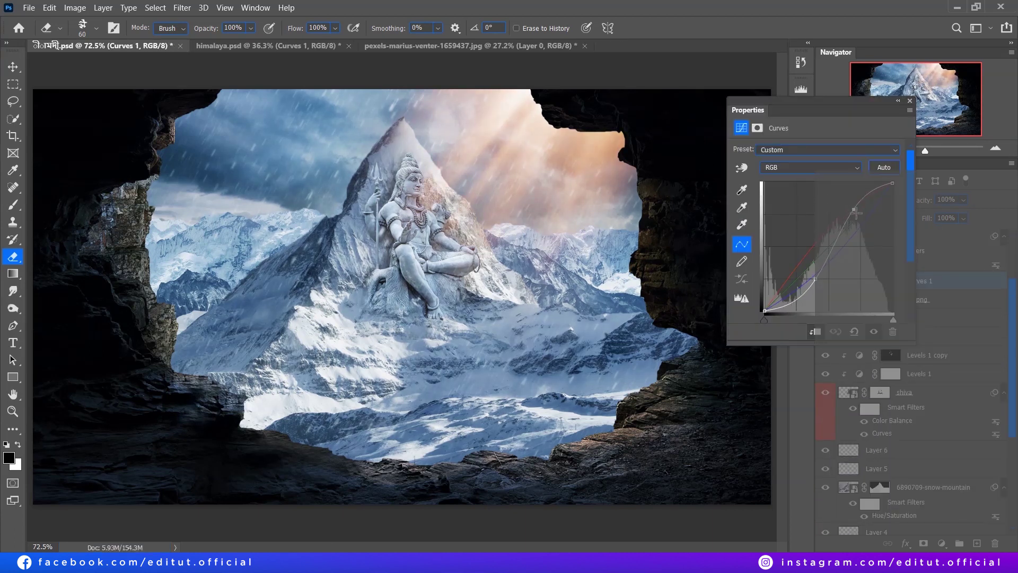
drag(817, 266, 817, 281)
click(910, 101)
- Add Layer 7 above Layer 3 and set up a white brush at size 250
scroll(902, 397, down, 5)
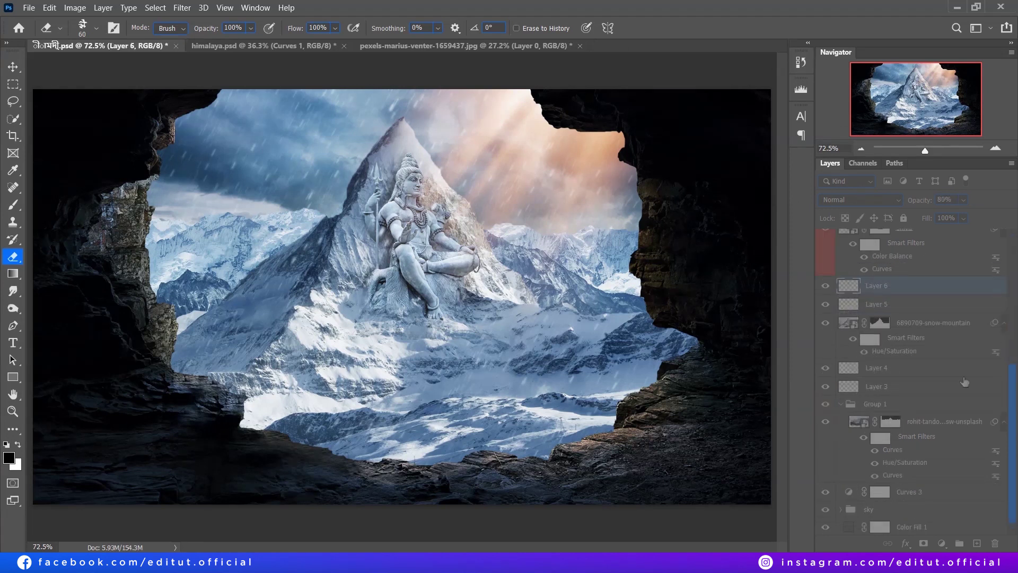
click(877, 387)
key(b)
key(x)
key(bracketright)
key(bracketright)
key(bracketright)
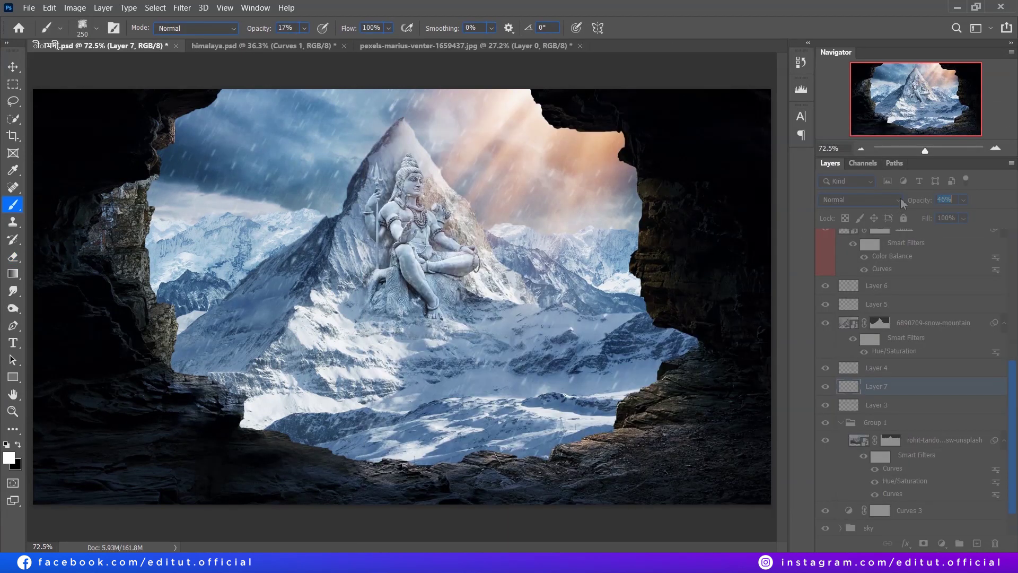
- Cycle through alternative looks for Color Lookup 1
scroll(901, 318, up, 10)
double_click(859, 237)
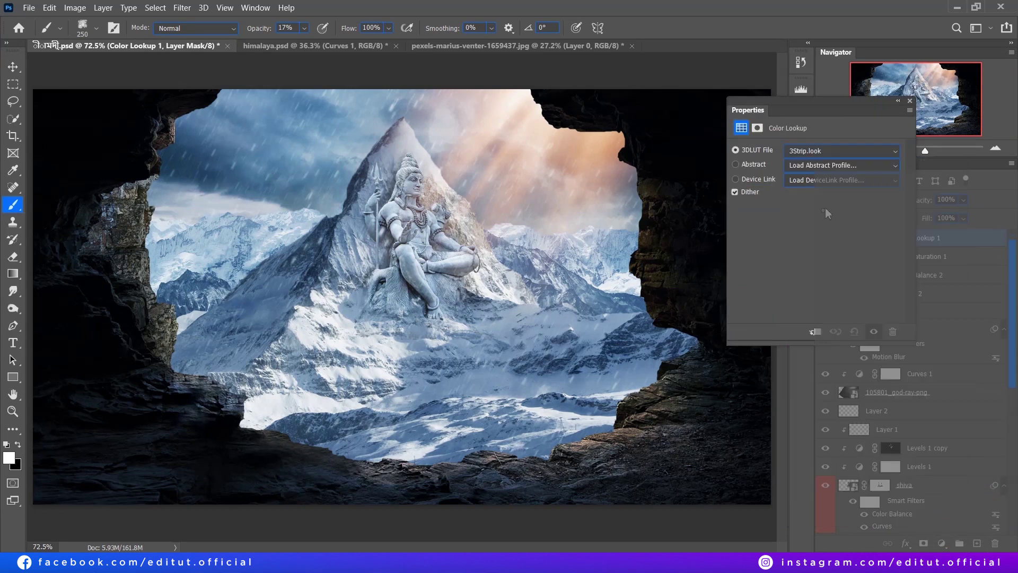
key(Down)
key(Down)
key(Down)
key(Down)
key(Down)
click(911, 101)
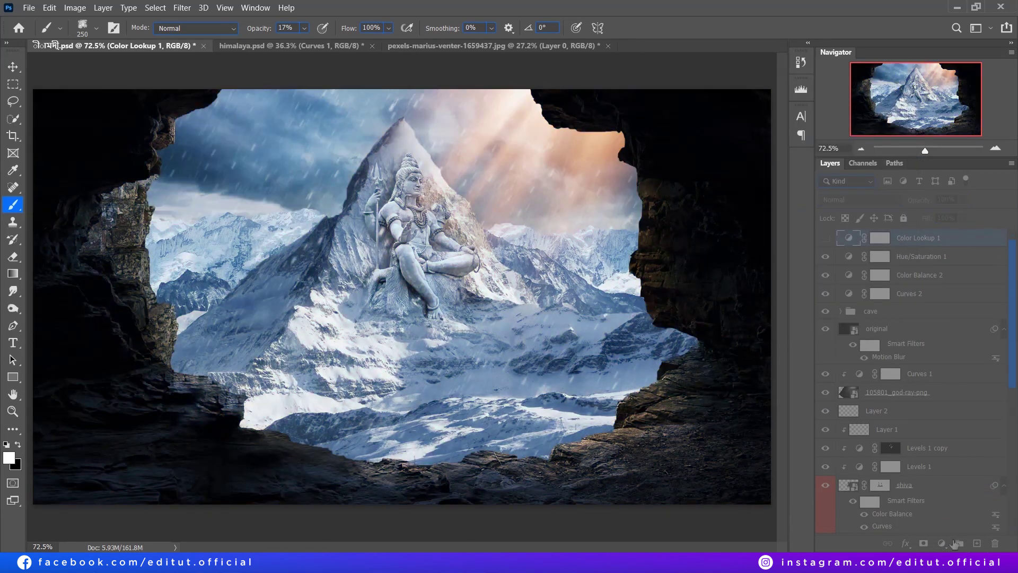
- Add a Color Lookup 2 layer, trying FoggyNight.3DL and Fuji film emulation looks
click(942, 543)
click(926, 466)
click(842, 151)
click(828, 309)
click(876, 153)
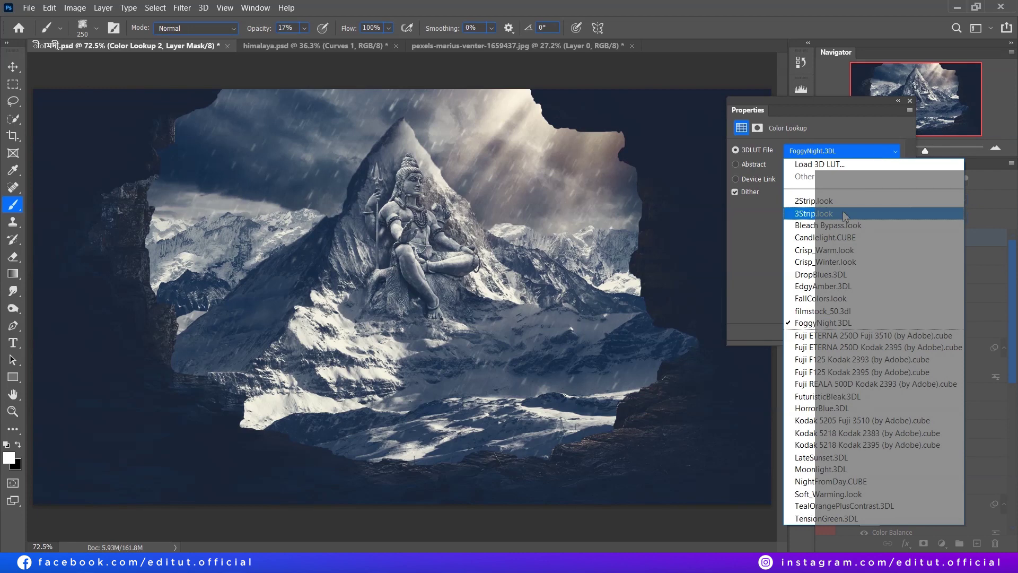
click(842, 211)
key(Down)
key(Down)
key(Down)
key(Down)
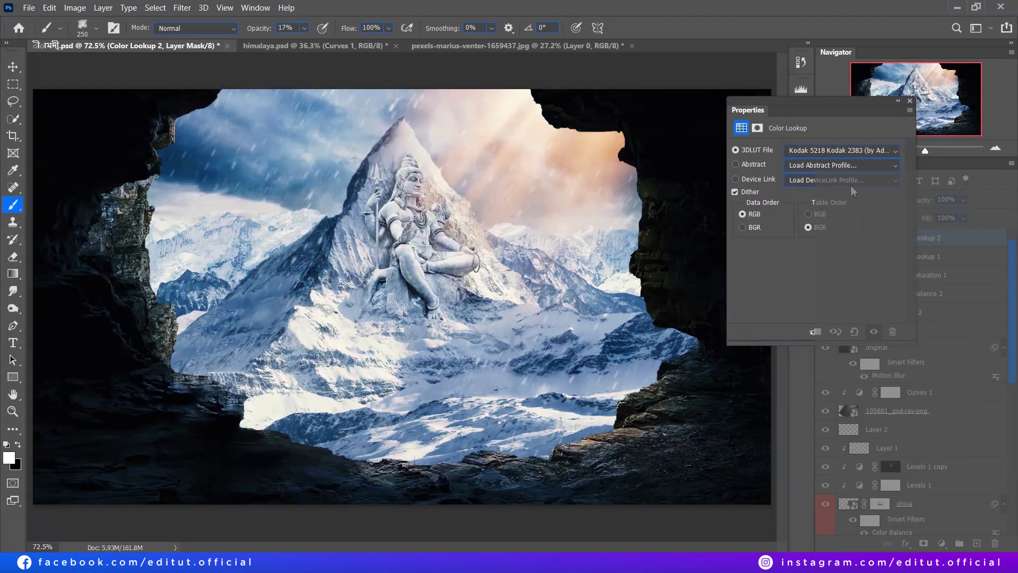
key(Down)
text(1532)
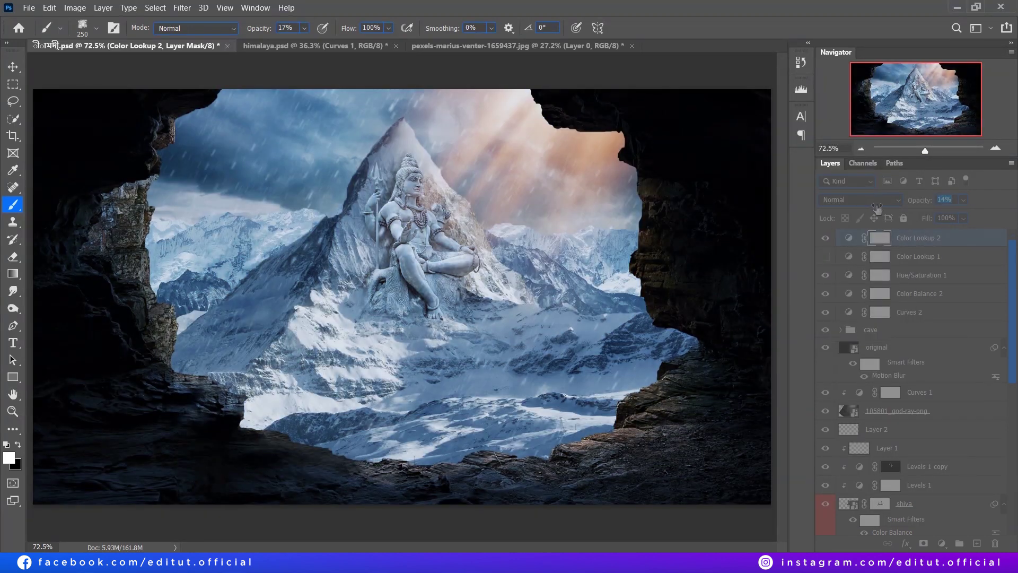
- Move Color Lookup 1 and 2 below the cave group and mask the lookup off the central peak
click(825, 238)
click(825, 256)
click(917, 256)
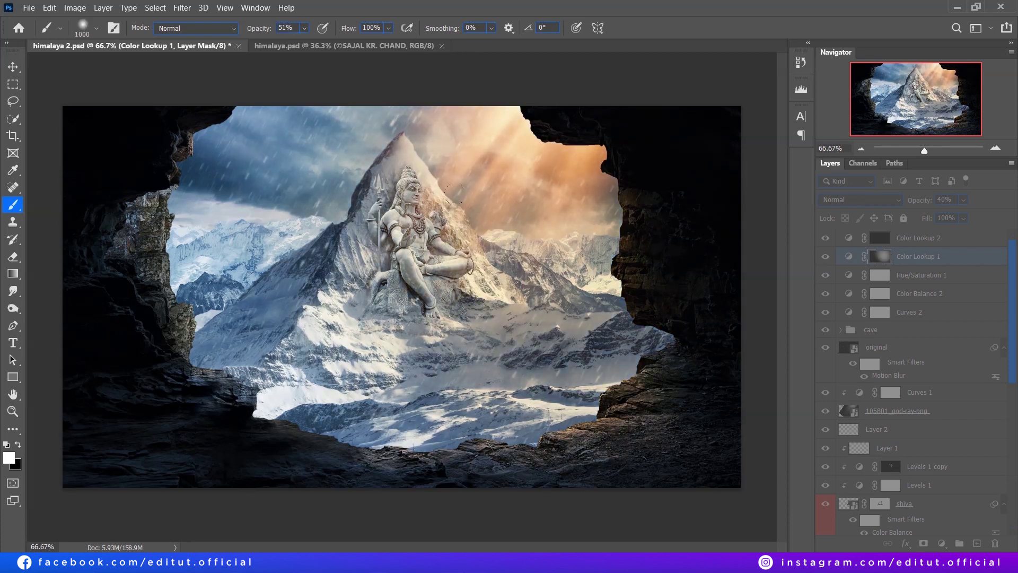
drag(959, 317, 951, 350)
drag(919, 241, 911, 340)
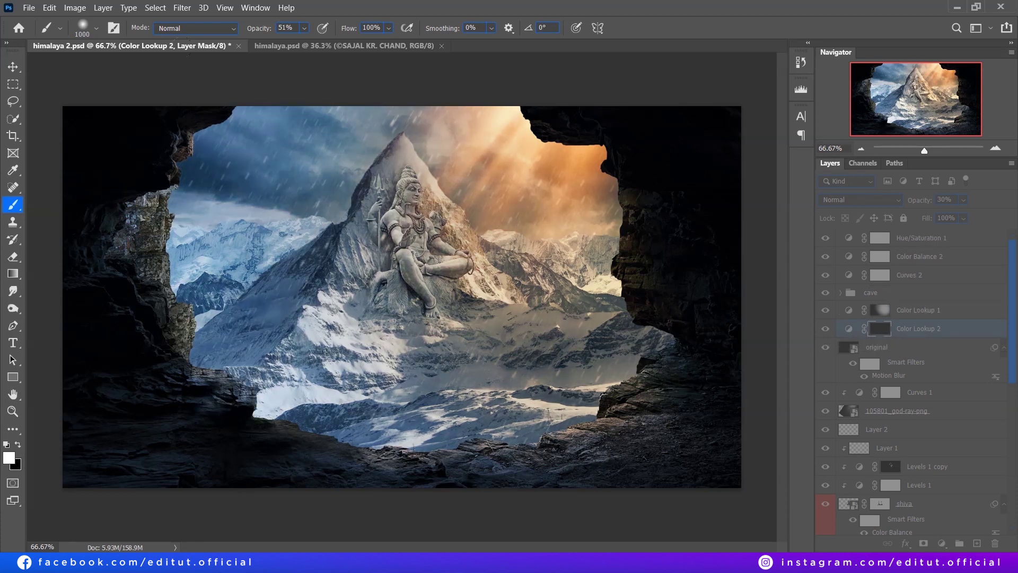
drag(241, 62, 395, 143)
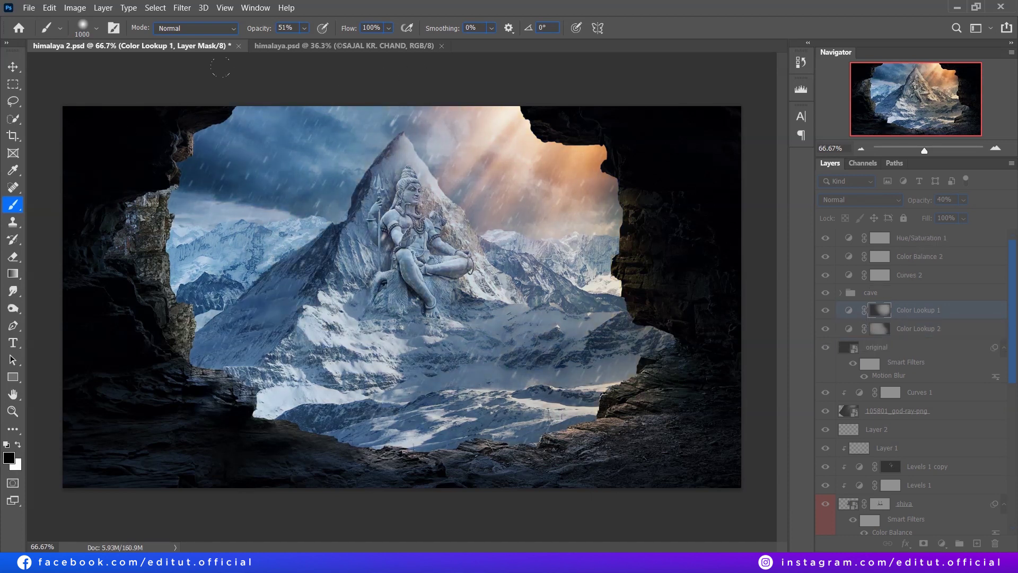
- Set Color Lookup 2 to HorrorBlue.3DL and reopen Color Lookup 1's settings
double_click(855, 330)
click(842, 151)
click(855, 412)
click(880, 309)
double_click(879, 310)
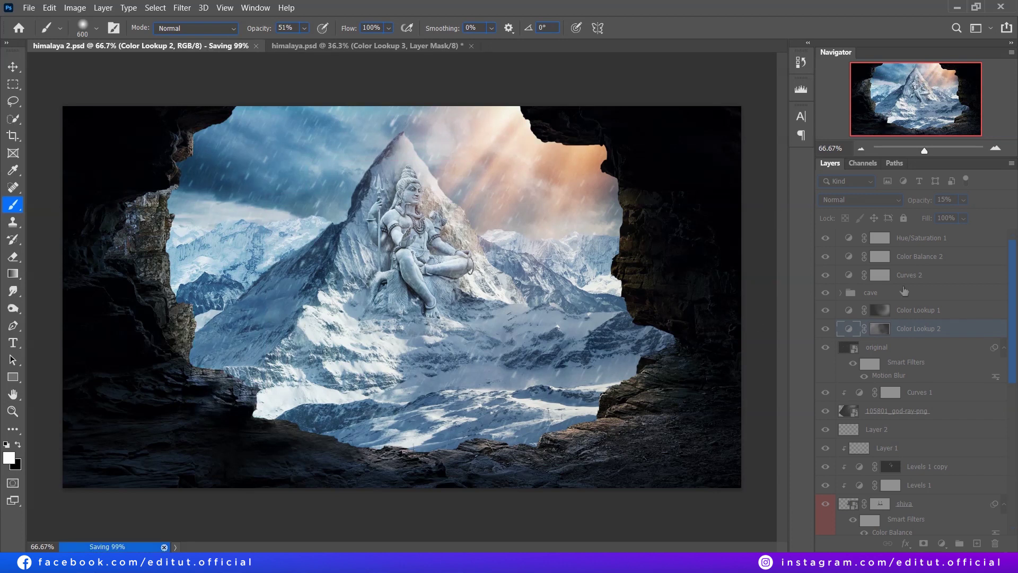
- Add a Curves 5 layer with its point pulled back toward the diagonal
click(942, 543)
click(925, 369)
click(863, 215)
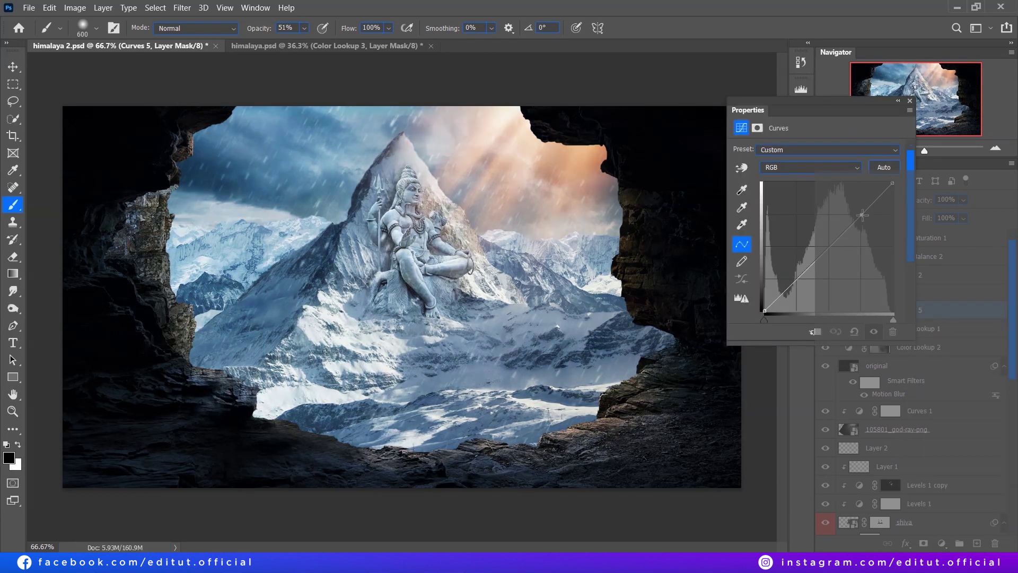
drag(826, 275, 806, 275)
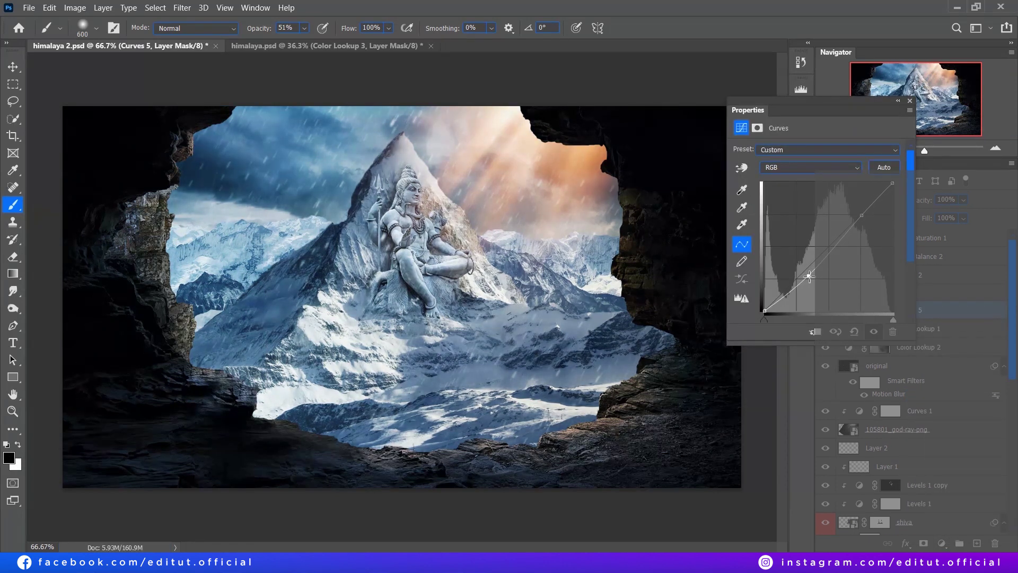
- Add Color Lookup 3 using the 3Strip.look preset at 72% opacity
click(910, 101)
click(944, 237)
click(941, 543)
click(929, 477)
click(841, 151)
click(825, 197)
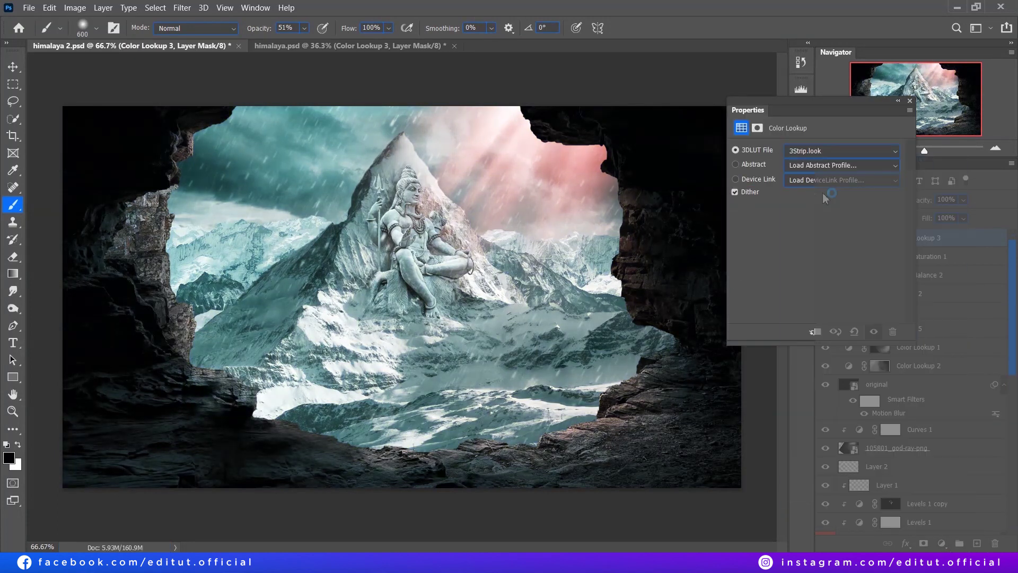
key(Down)
key(Down)
key(Down)
click(910, 101)
drag(926, 201, 910, 206)
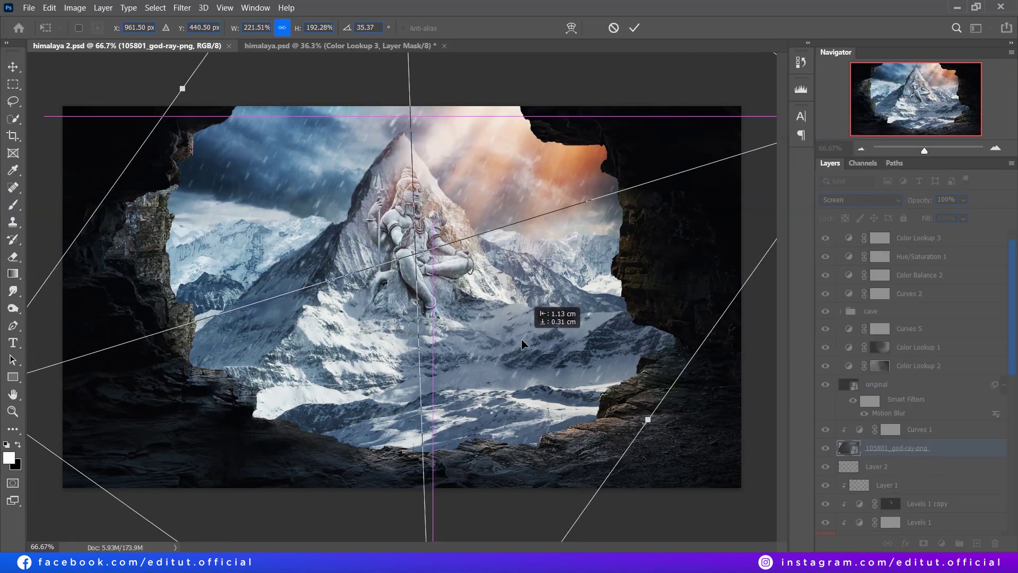
- Rotate and reshape the god rays over the peak and dim them to 79%
drag(455, 259, 540, 324)
key(Return)
key(b)
drag(914, 206, 911, 205)
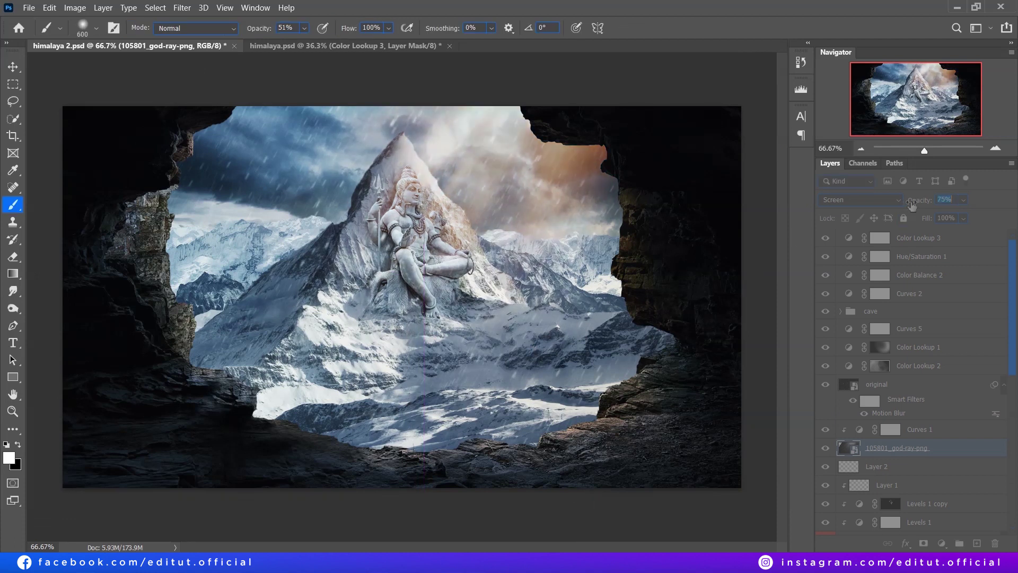
key(ctrl+t)
drag(579, 261, 724, 301)
- Stamp a new top Layer 8 and retune the Group 1 photo's smart Curves filter
key(ctrl+shift+alt+e)
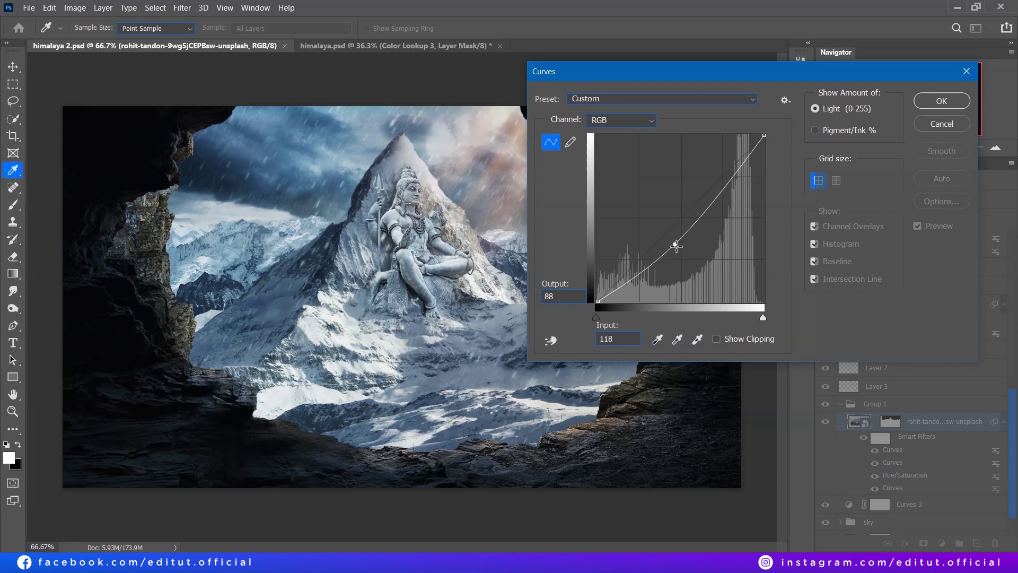
drag(636, 83, 801, 76)
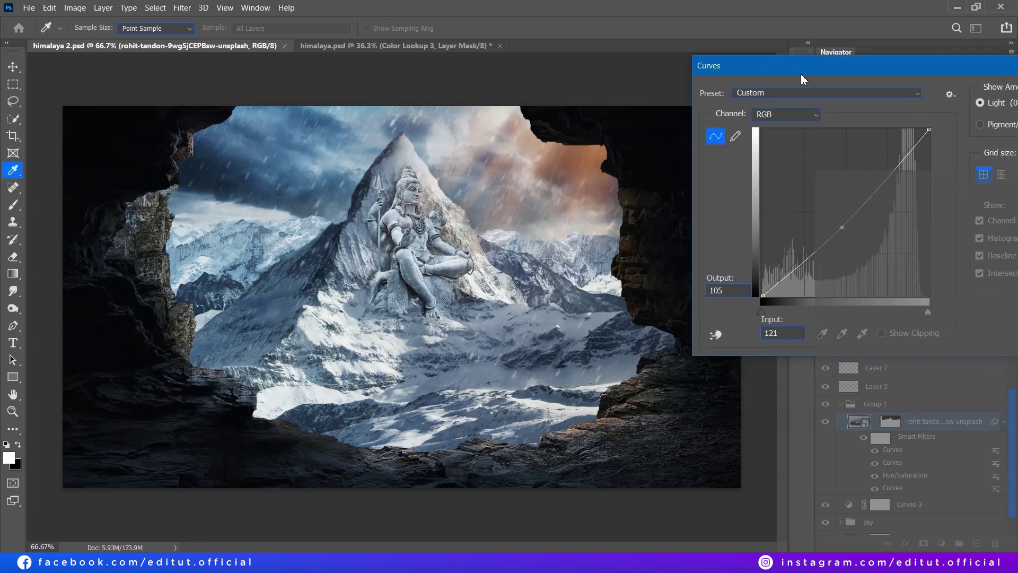
scroll(850, 512, down, 1)
- Create a new layer above the snow-mountain layer for mist
click(944, 526)
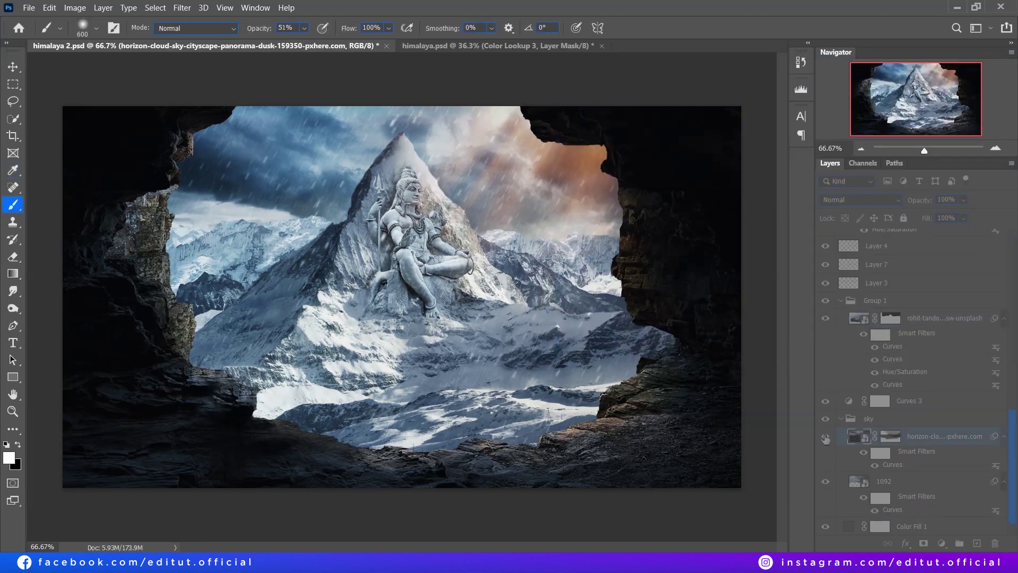
drag(509, 249, 523, 246)
drag(1013, 426, 1013, 349)
click(876, 396)
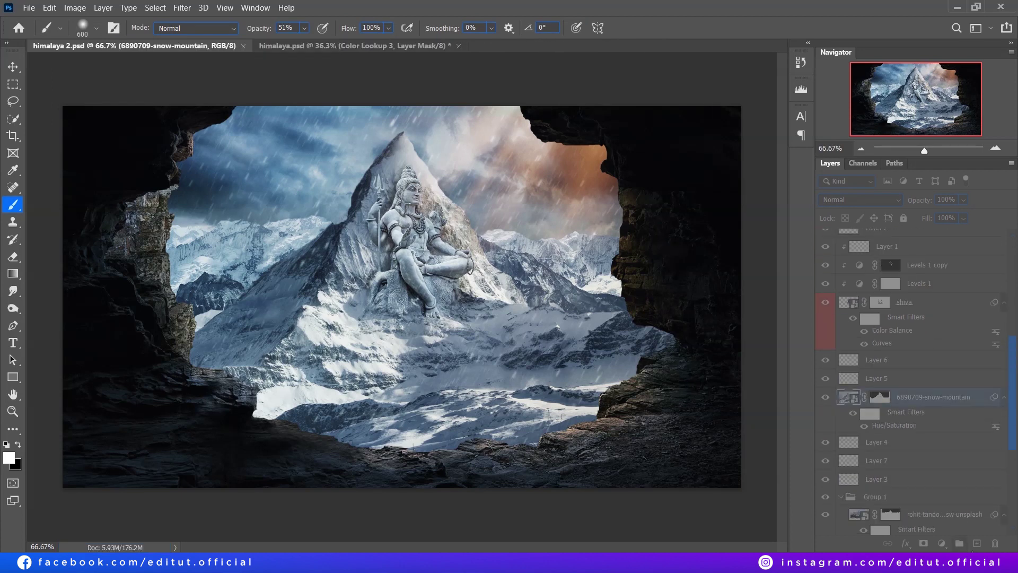
key(o)
key(b)
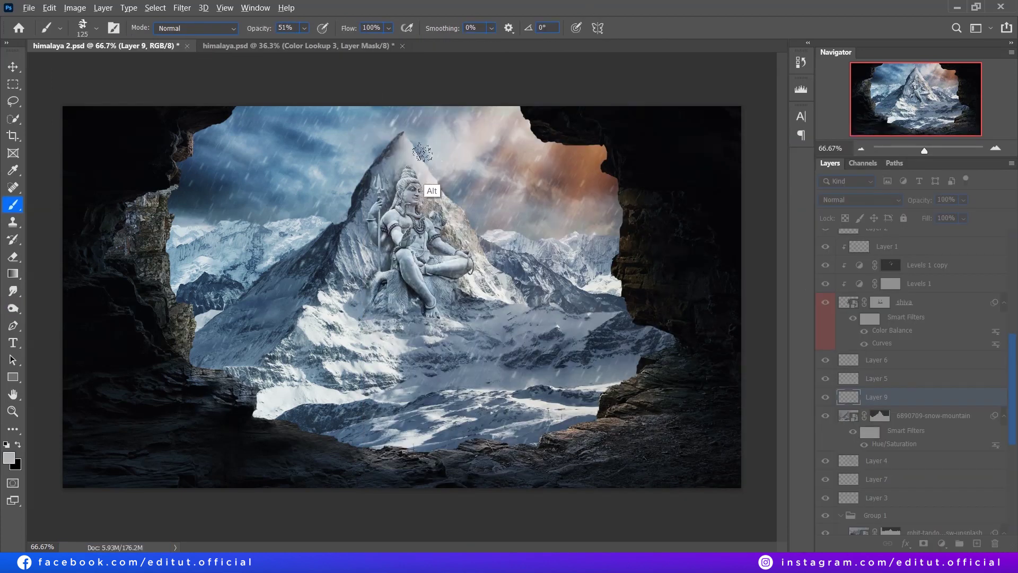
- Brush white mist left of the peak at size 175 and lower the layer to about 62%
right_click(365, 110)
key(Return)
mouse_move(393, 138)
mouse_down()
mouse_move(329, 207)
mouse_move(331, 168)
mouse_up()
drag(927, 204, 907, 204)
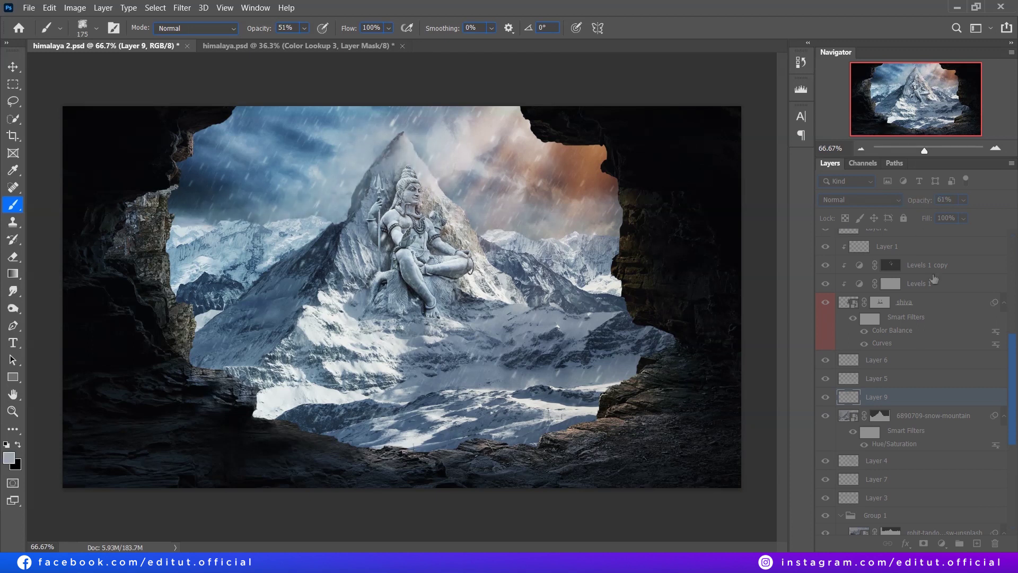
key(e)
- Add a Color Balance layer at the top shifting Midtones cooler, Cyan -20
key(alt+period)
click(943, 543)
click(870, 448)
drag(799, 224, 803, 203)
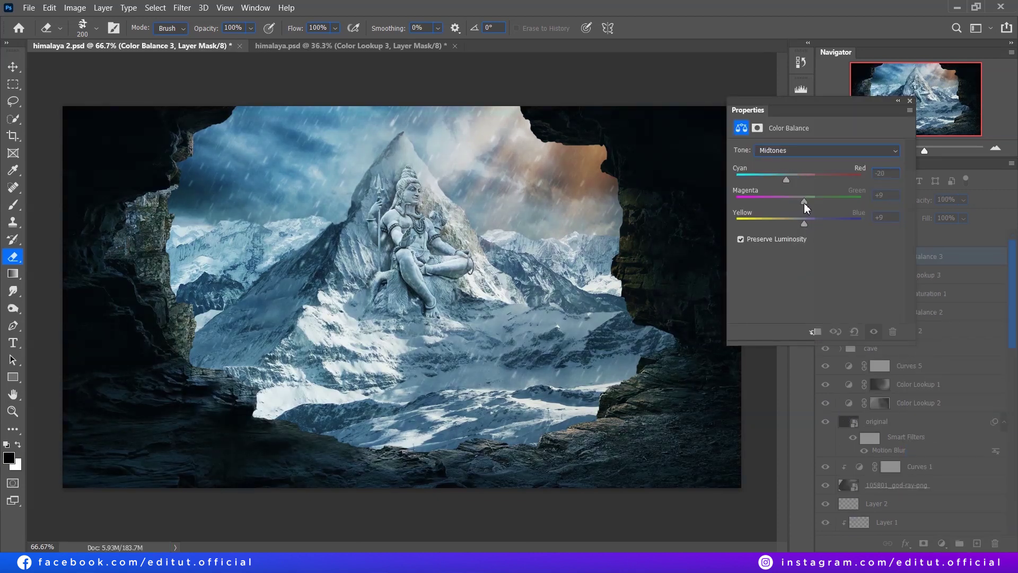
- Add a Curves 6 adjustment bent for extra contrast
click(943, 543)
click(959, 376)
drag(858, 216, 859, 212)
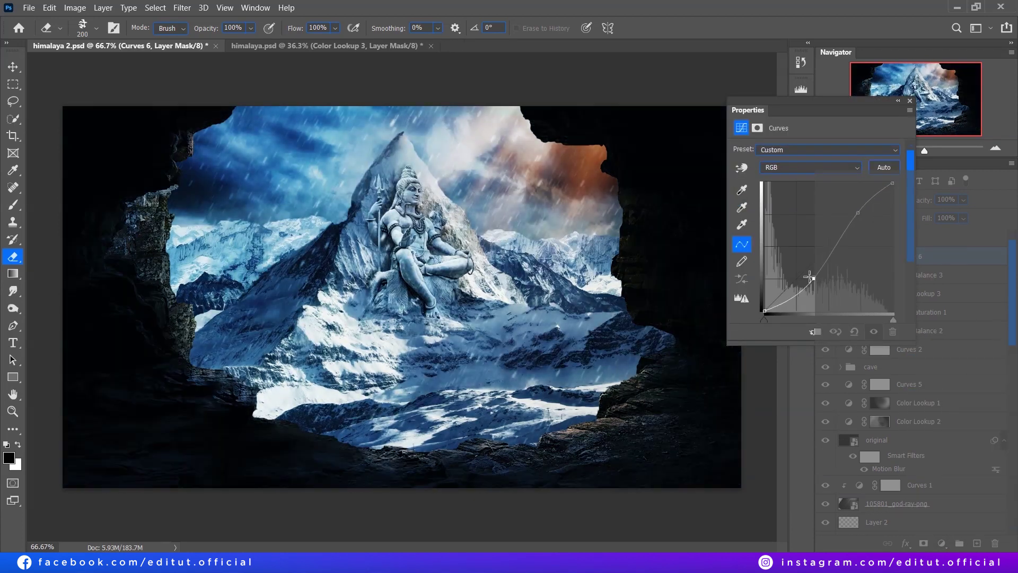
- Create Layer 10 and pick a soft round brush from General Brushes
click(977, 543)
right_click(366, 109)
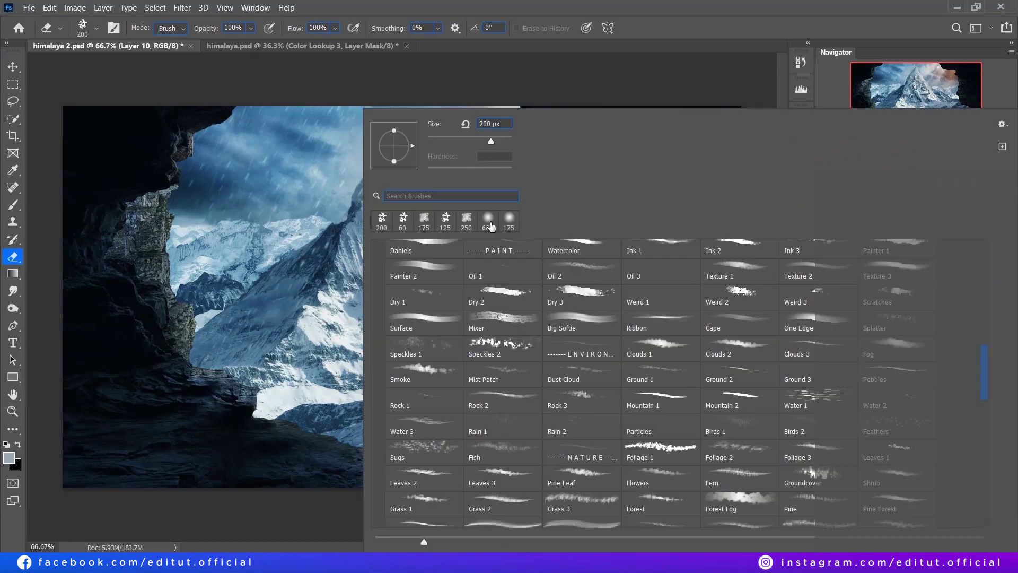
drag(980, 386, 980, 250)
click(382, 249)
click(740, 271)
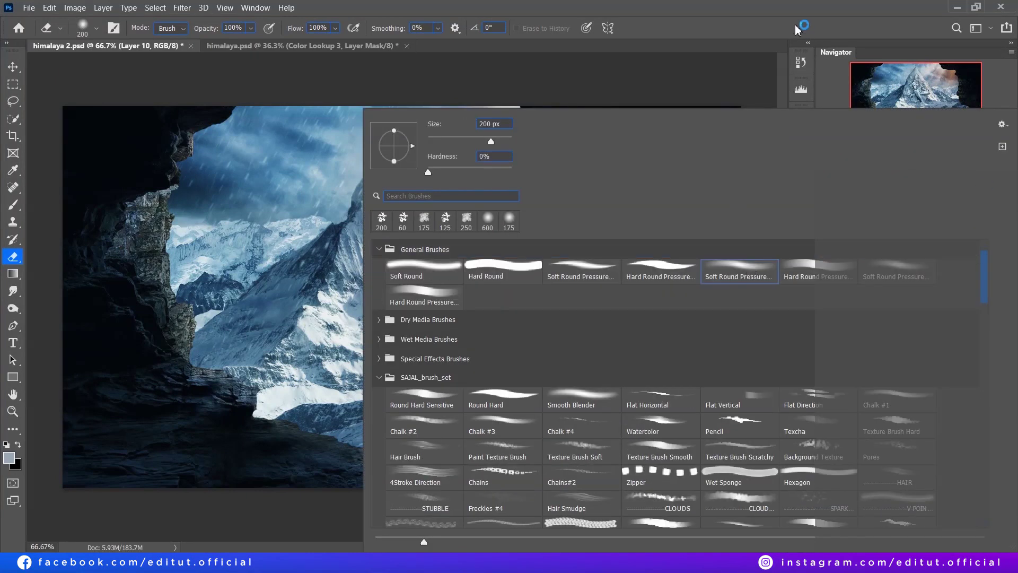
key(Return)
- Paint #ffba00 yellow-orange over the right side, blended in Pin Light at 13% opacity
click(8, 457)
drag(773, 313, 775, 319)
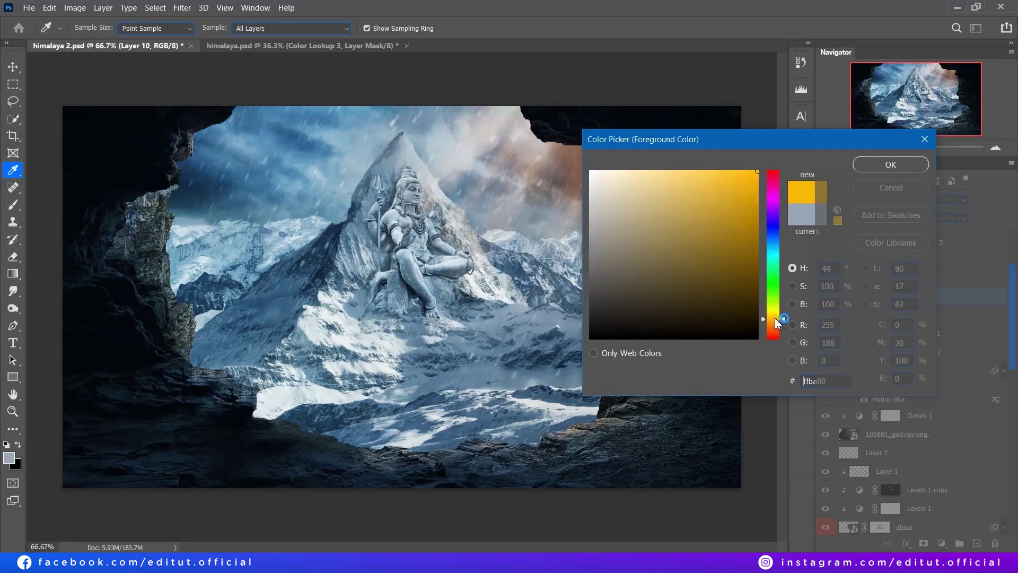
click(890, 165)
mouse_move(477, 138)
mouse_down()
mouse_move(594, 297)
mouse_move(477, 425)
mouse_up()
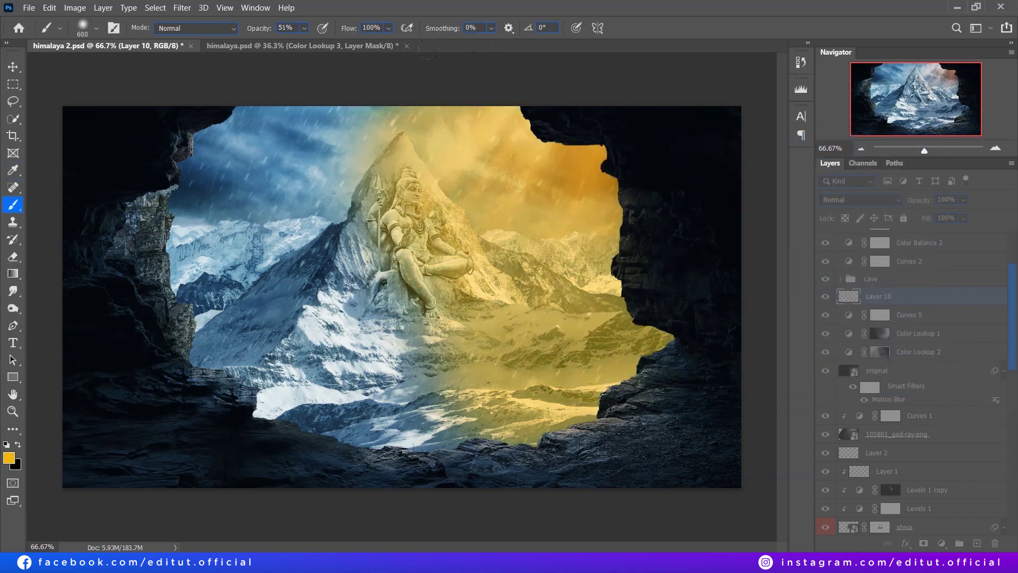
click(859, 199)
click(843, 418)
drag(920, 200, 878, 203)
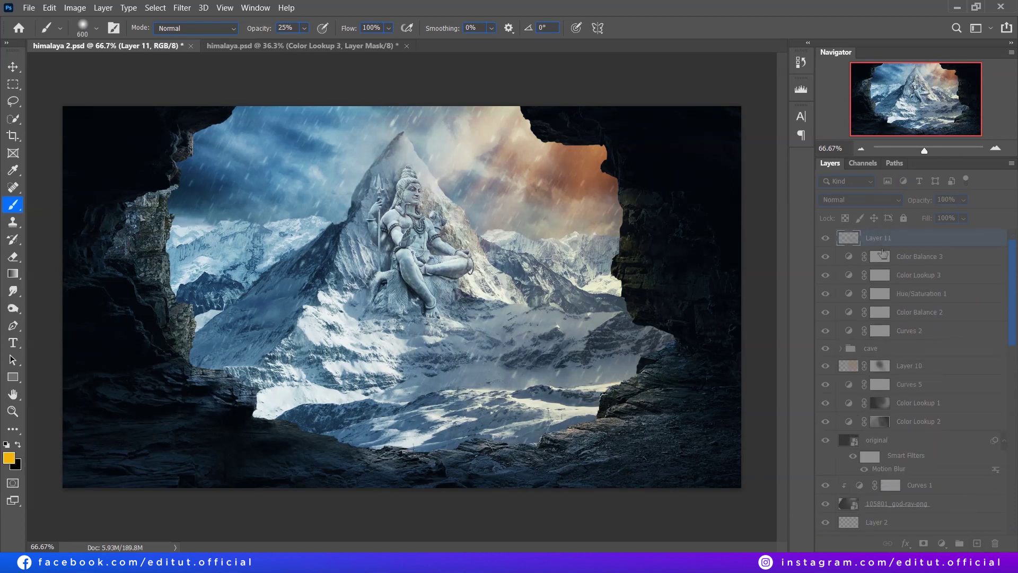
click(182, 7)
- Camera Raw grade: Exposure -0.25, Clarity +10, Dehaze +7, desaturated Blues and Aquas
click(270, 100)
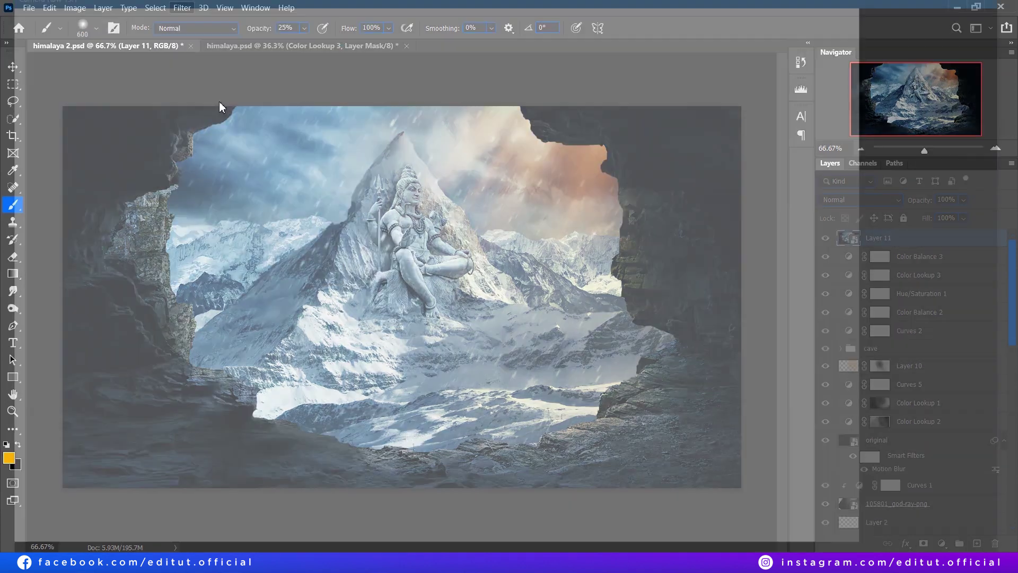
mouse_move(900, 232)
mouse_down()
mouse_move(933, 278)
mouse_move(920, 299)
mouse_move(887, 312)
mouse_move(896, 314)
mouse_up()
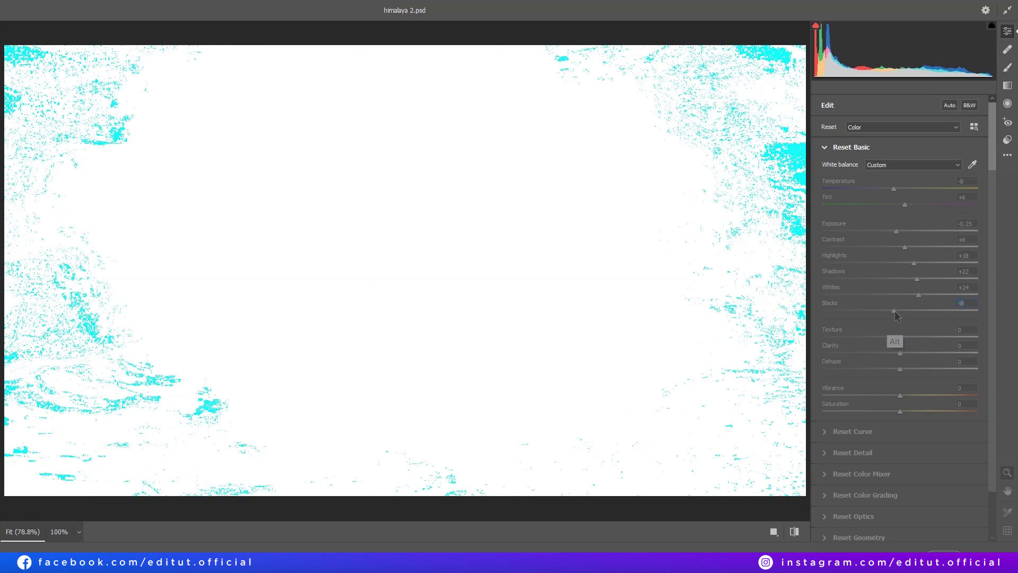
drag(900, 353, 902, 395)
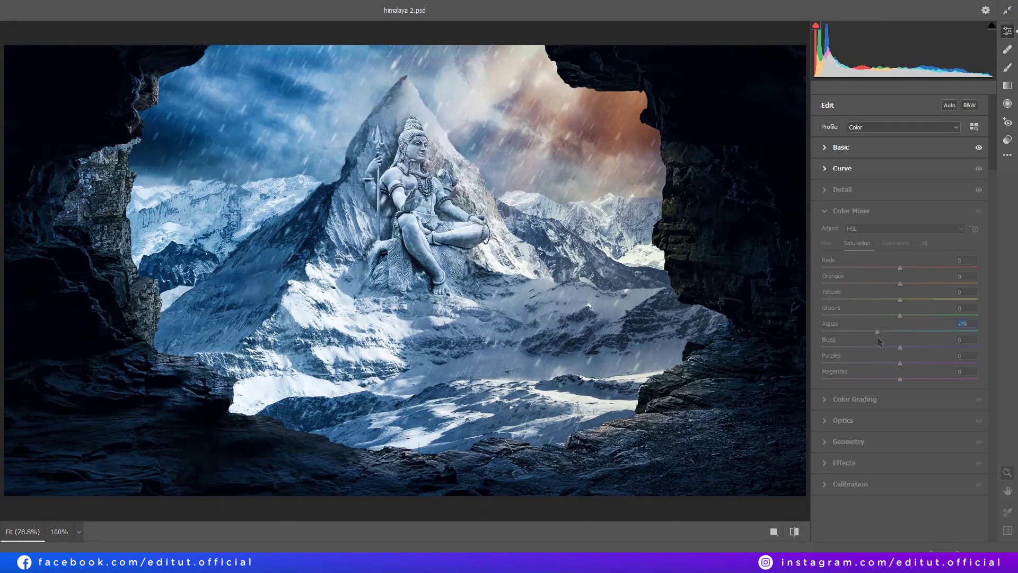
drag(877, 341, 887, 339)
drag(900, 348, 882, 350)
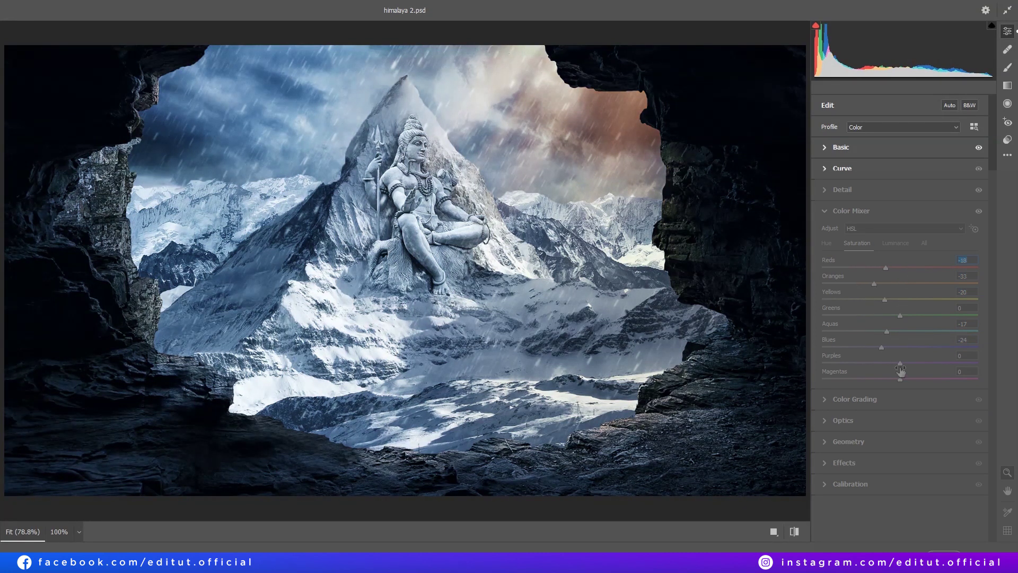
- Check the Color Grading and Effects panels, commit the grade, and compare Layer 11 before and after
click(846, 402)
scroll(847, 402, down, 1)
click(844, 507)
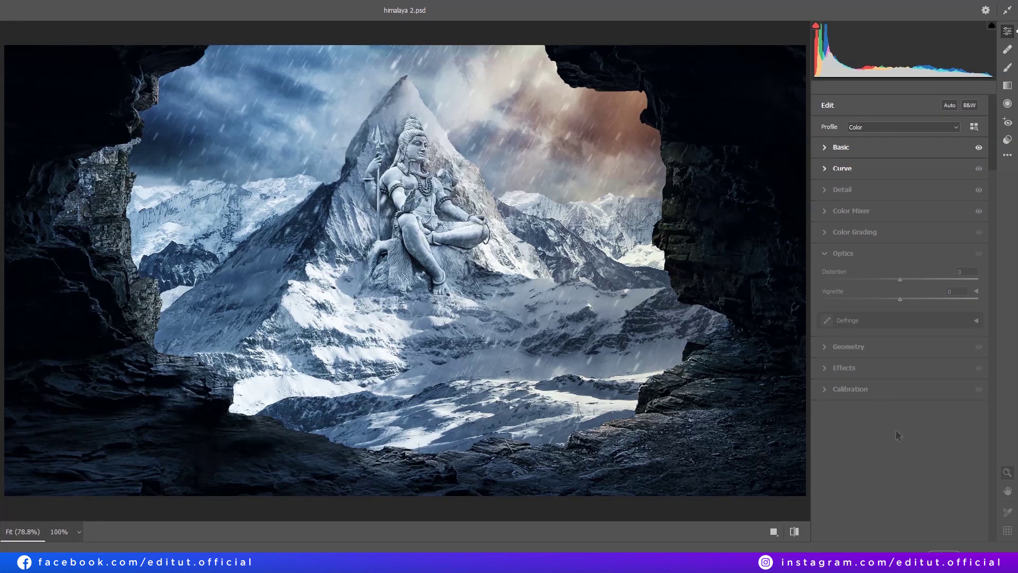
key(Return)
click(825, 239)
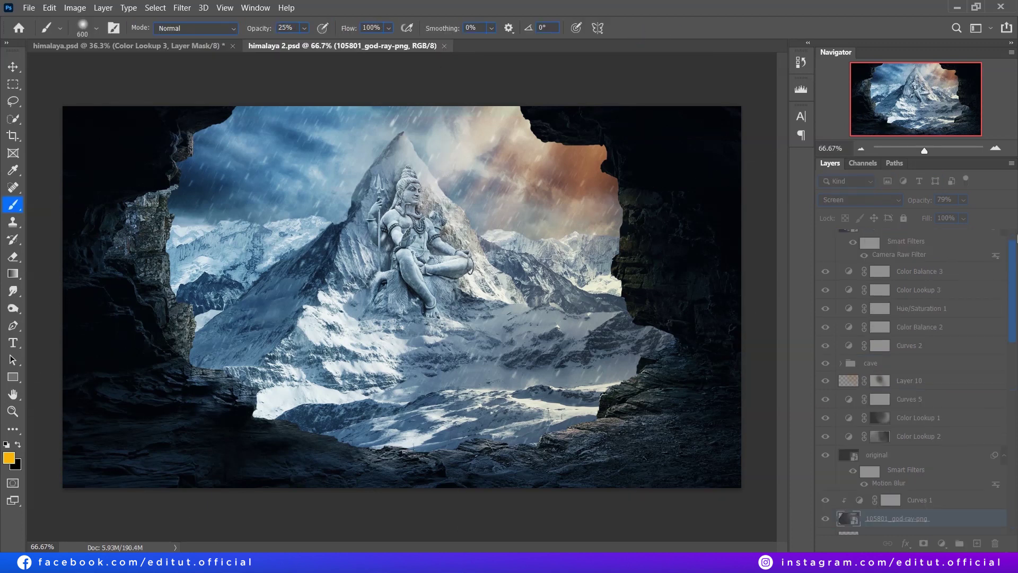
- On new Layer 12, fill a black top strip and duplicate it to the bottom edge
key(m)
drag(58, 100, 779, 141)
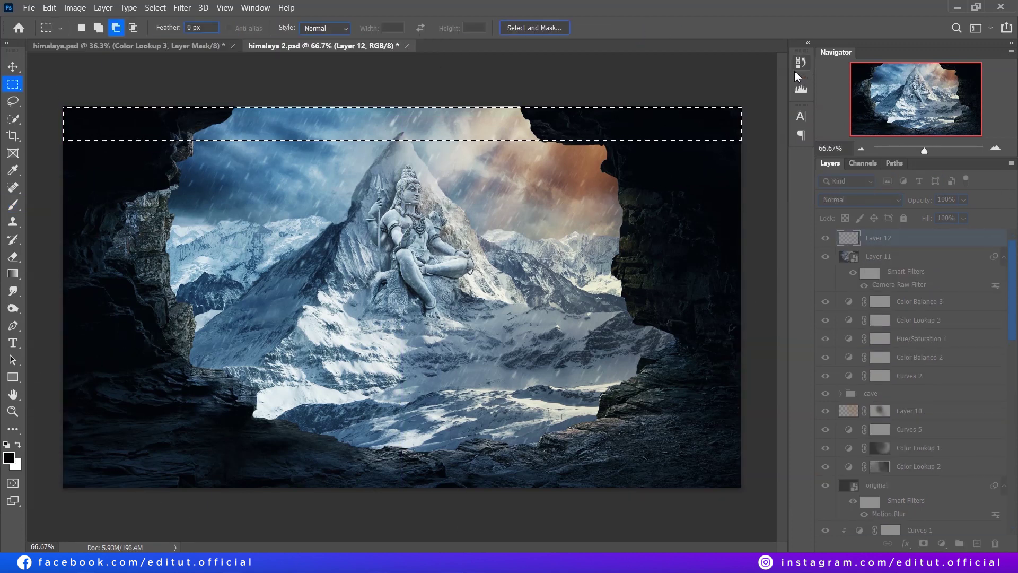
key(alt+BackSpace)
key(ctrl+d)
click(225, 7)
key(v)
drag(477, 135, 477, 465)
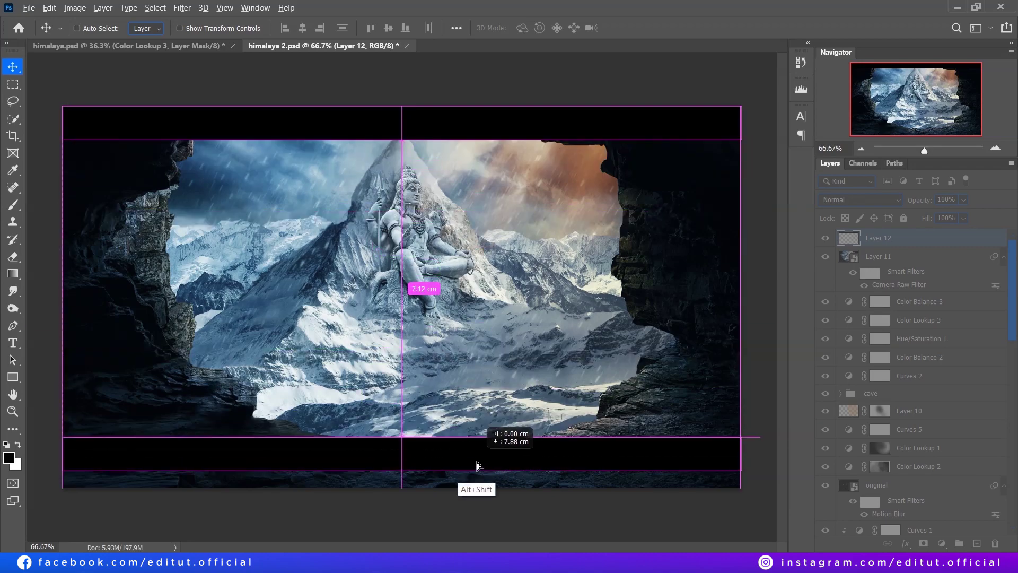